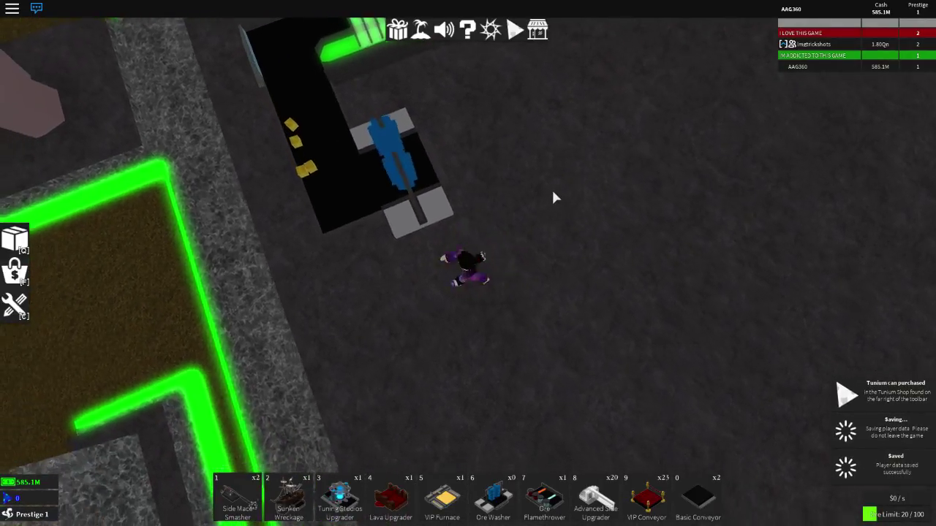
# Place the Lava Upgrader and then the Tuning Studios Upgrader on the conveyor.
pyautogui.press('5')
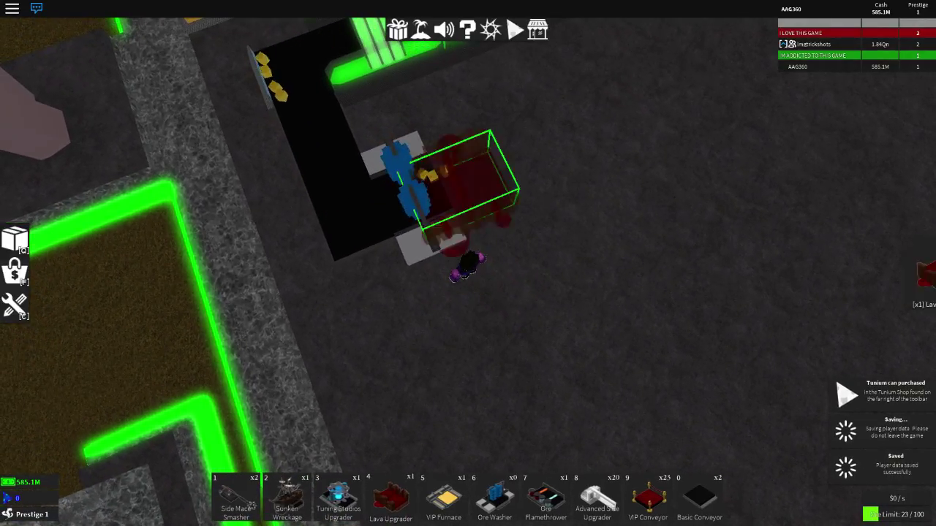
pyautogui.click(477, 172)
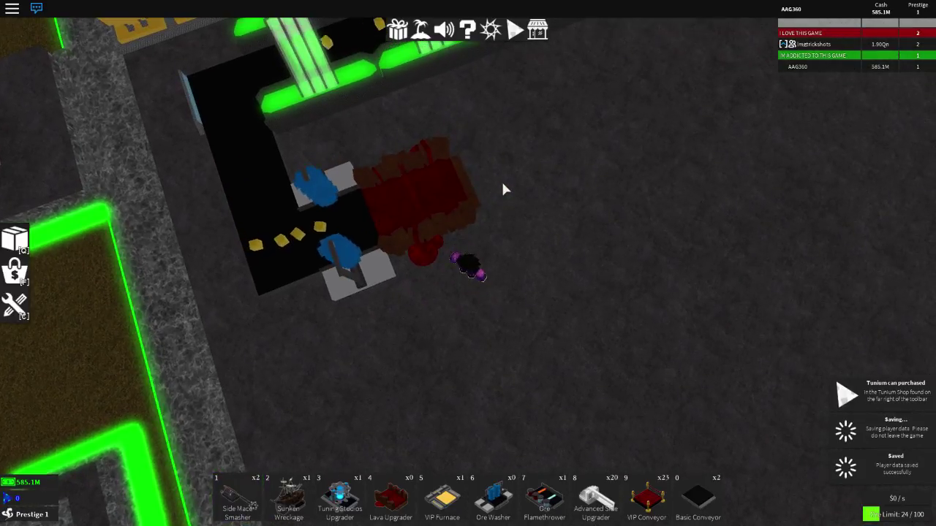
pyautogui.press('3')
pyautogui.click(506, 176)
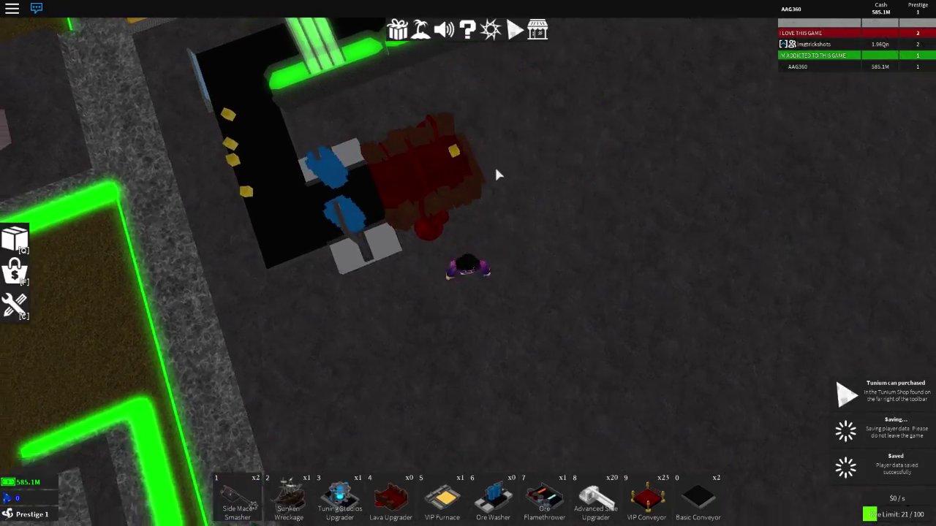
# Place two Side Mace Smashers on the line beside the upgraders.
pyautogui.press('1')
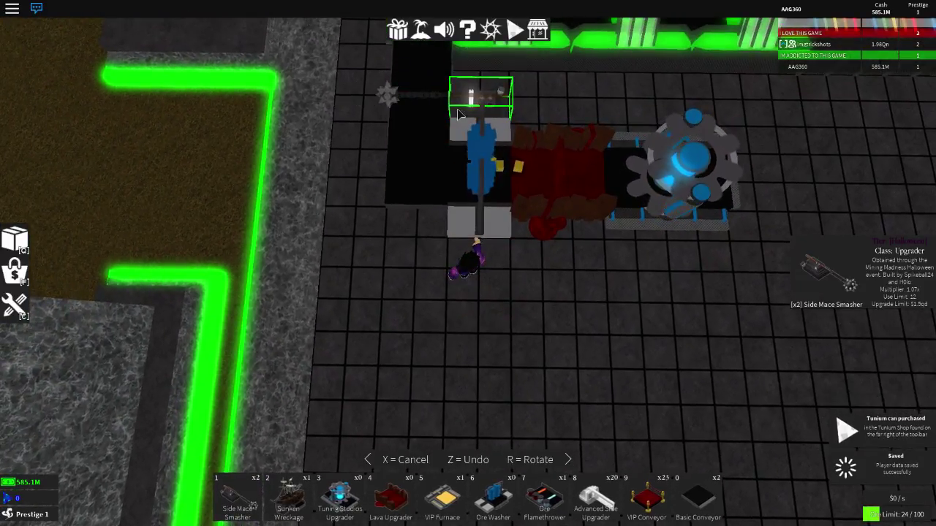
pyautogui.click(459, 113)
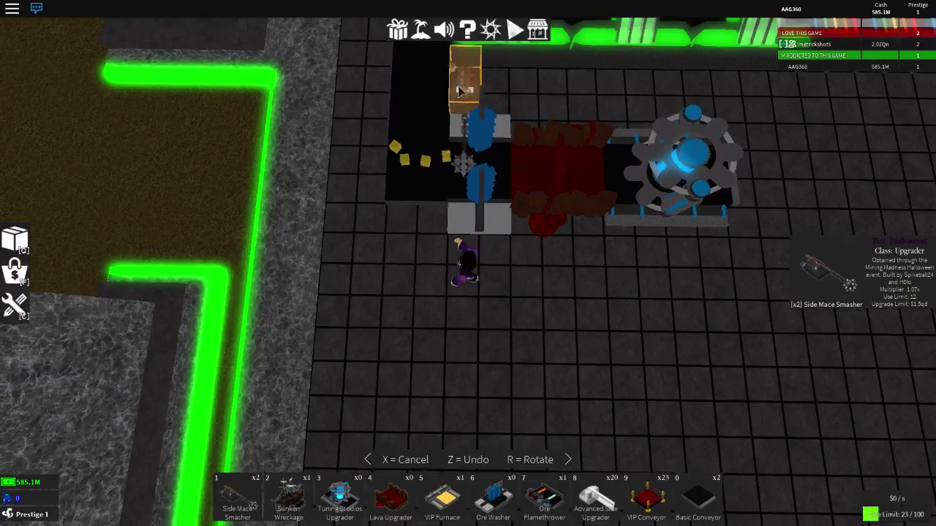
pyautogui.click(467, 184)
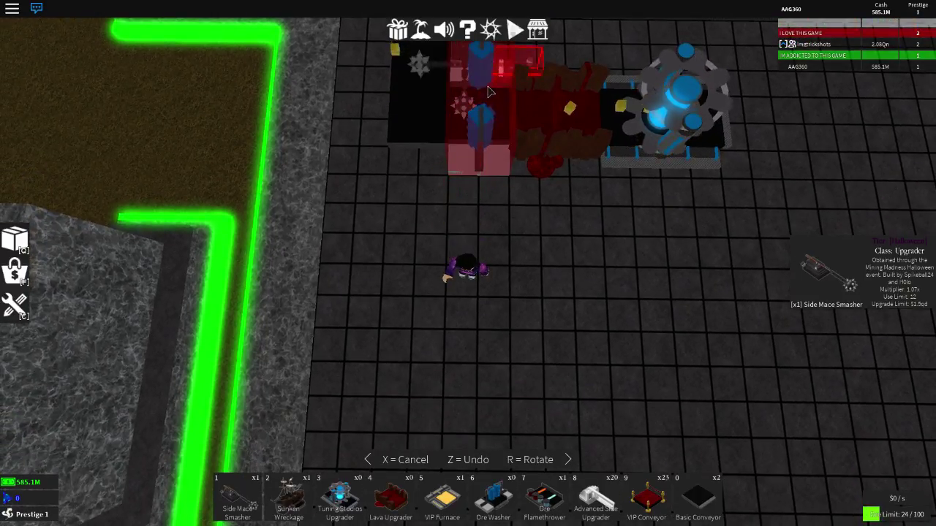
pyautogui.press('x')
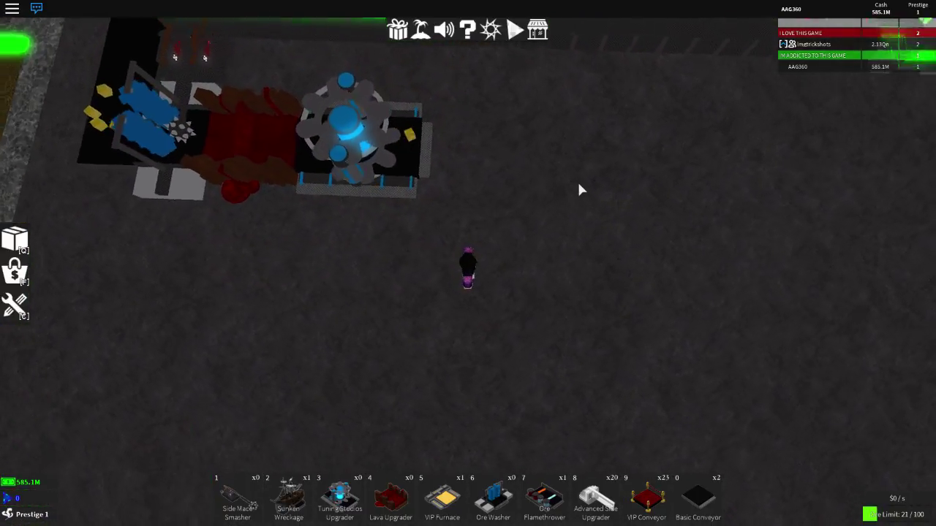
# Place the Sunken Wreckage after the gear upgrader, then the Ore Flamethrower after it.
pyautogui.press('2')
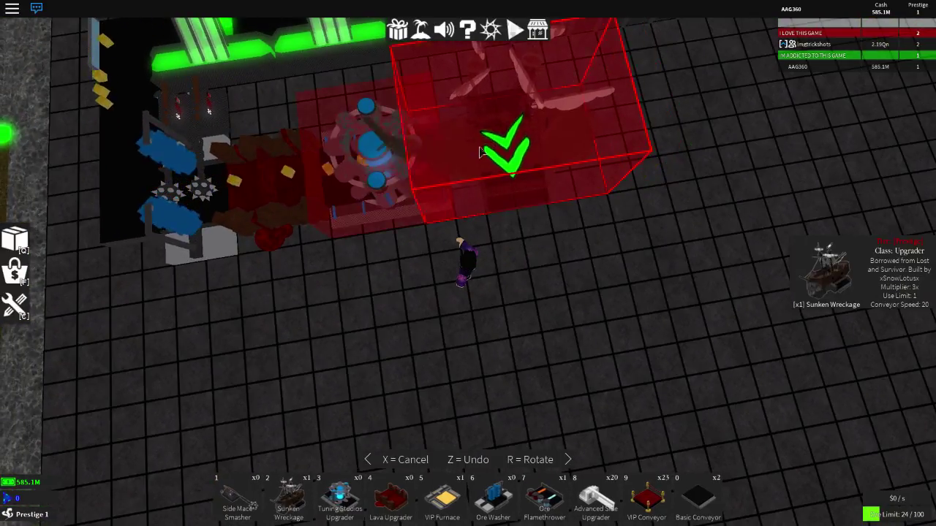
pyautogui.click(512, 146)
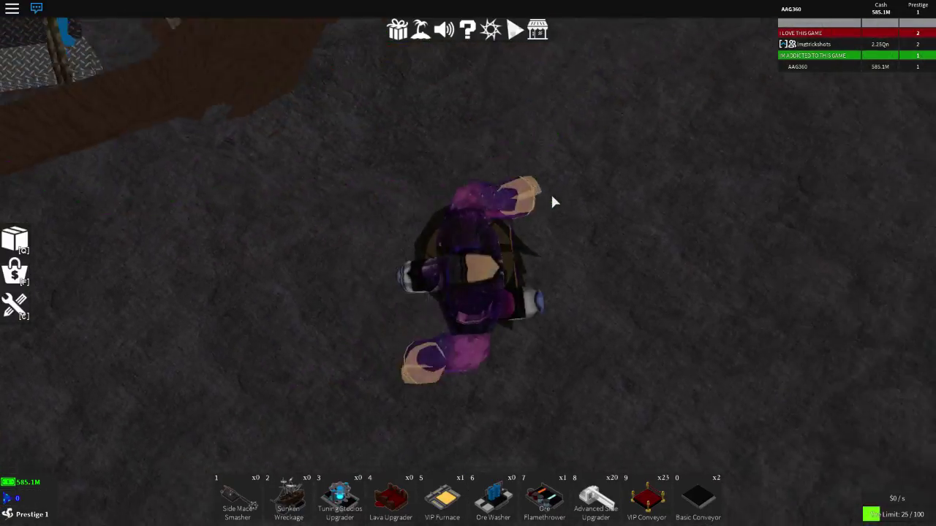
pyautogui.scroll(-5, 550, 193)
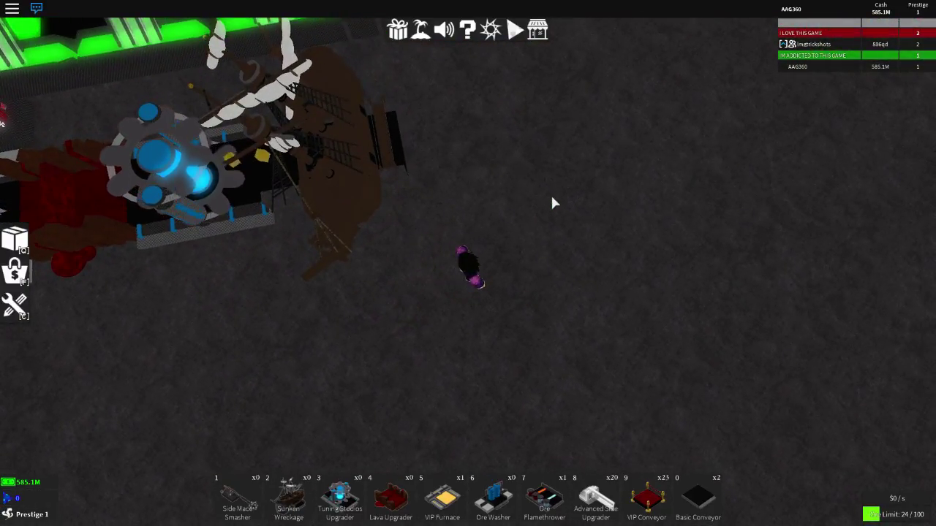
pyautogui.press('8')
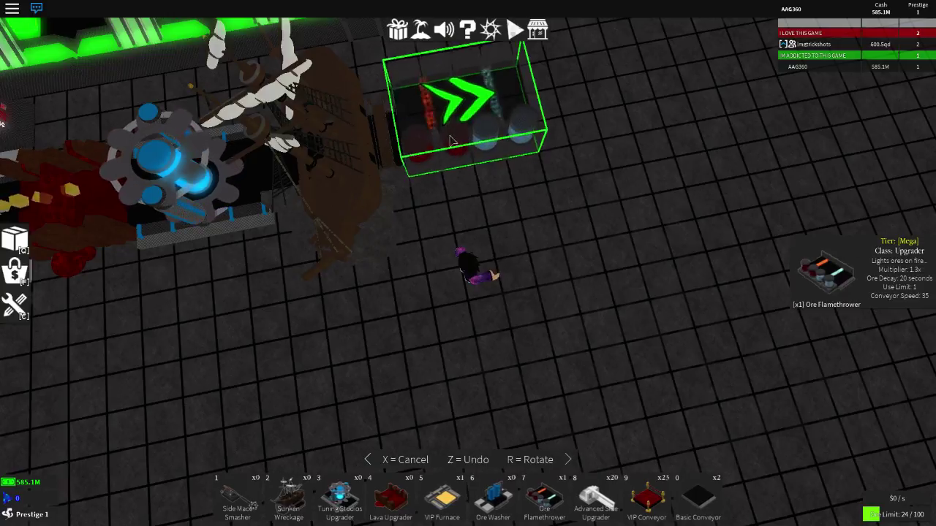
pyautogui.click(439, 146)
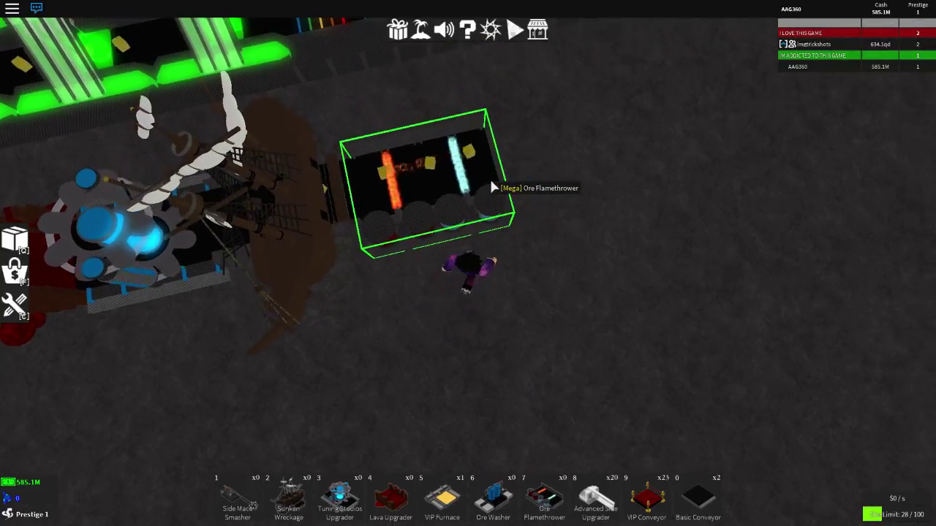
pyautogui.moveTo(489, 177); pyautogui.dragTo(492, 187)
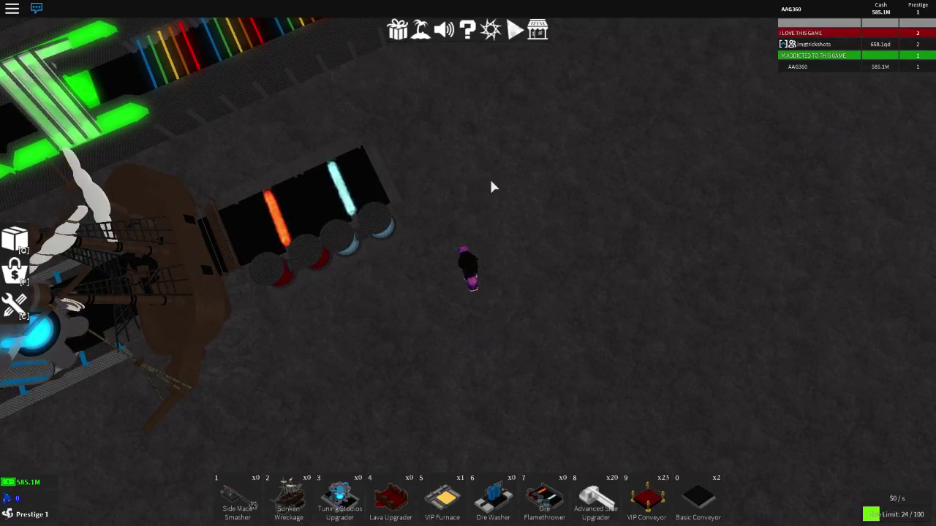
pyautogui.moveTo(489, 177); pyautogui.dragTo(490, 177)
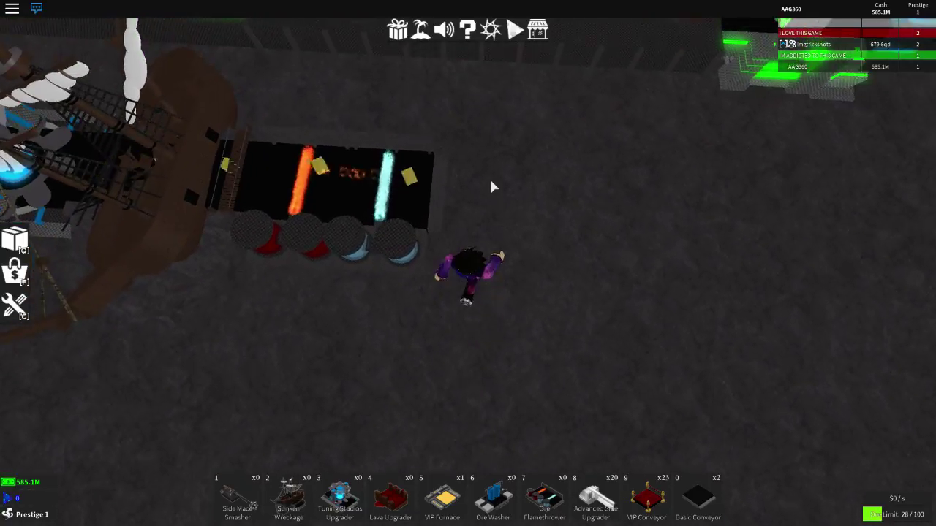
pyautogui.scroll(-3, 489, 177)
pyautogui.scroll(3, 490, 180)
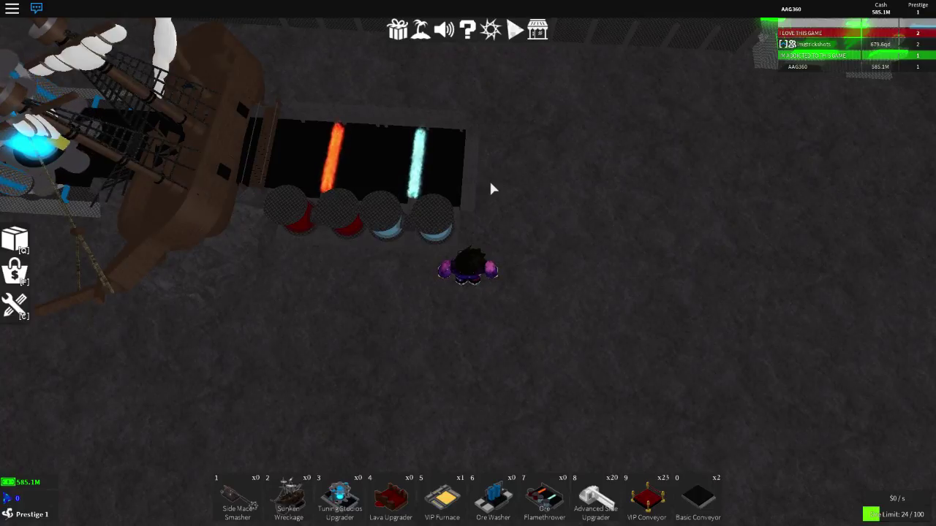
pyautogui.moveTo(489, 179); pyautogui.dragTo(490, 179)
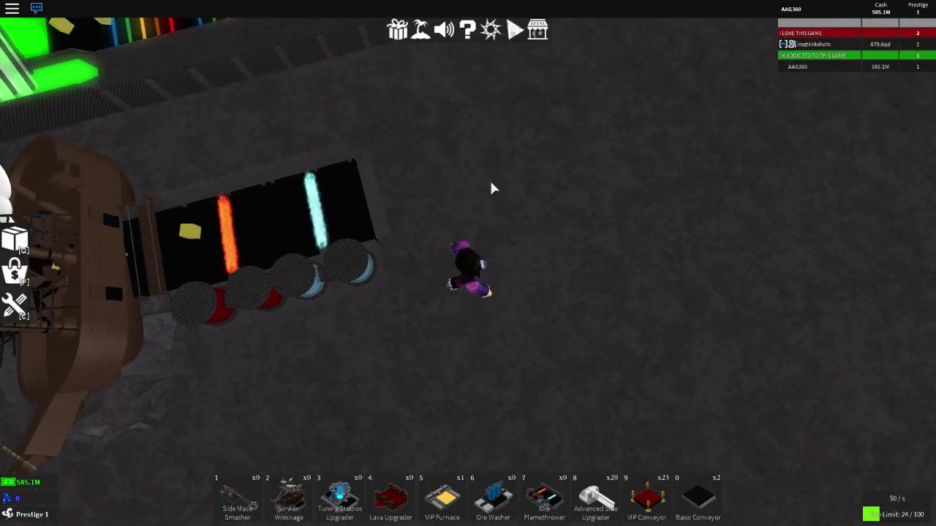
# Lay four rotated VIP Conveyors in a red-carpet row after the flamethrower.
pyautogui.press('9')
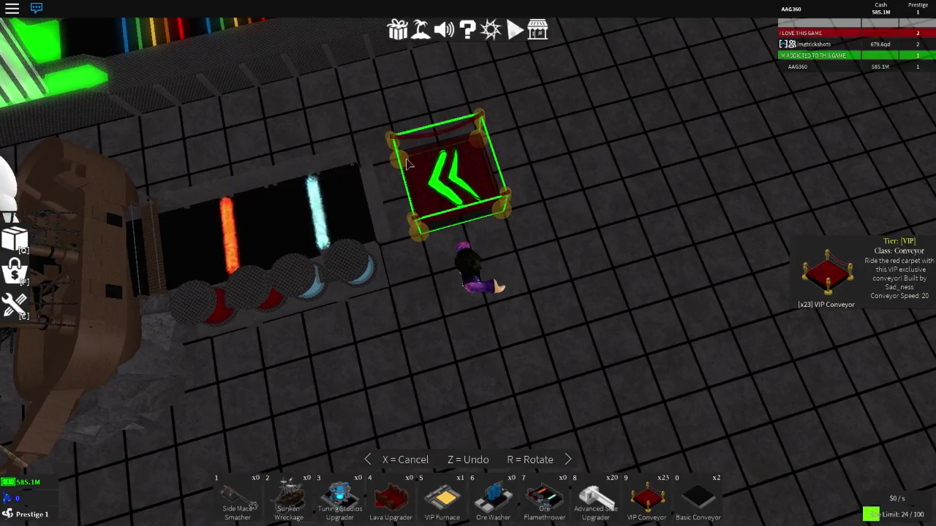
pyautogui.press('r')
pyautogui.click(408, 163)
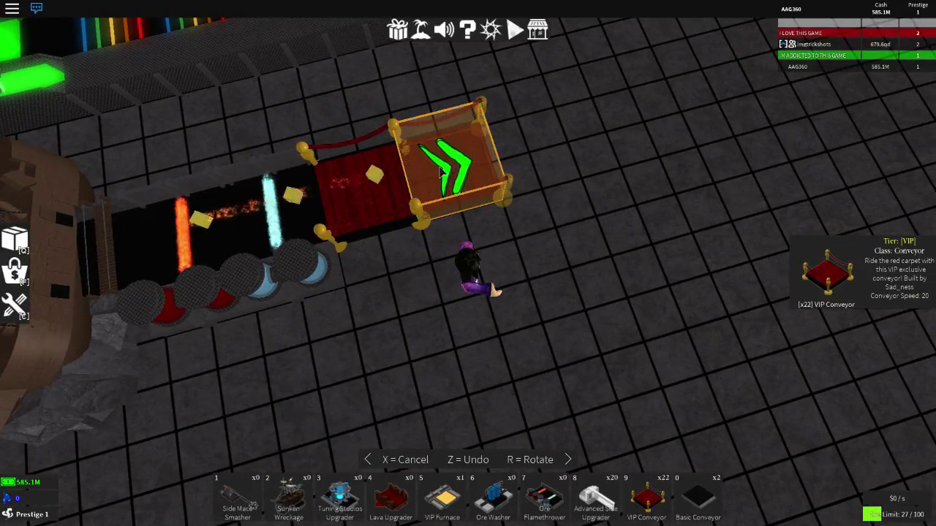
pyautogui.click(468, 157)
pyautogui.click(497, 157)
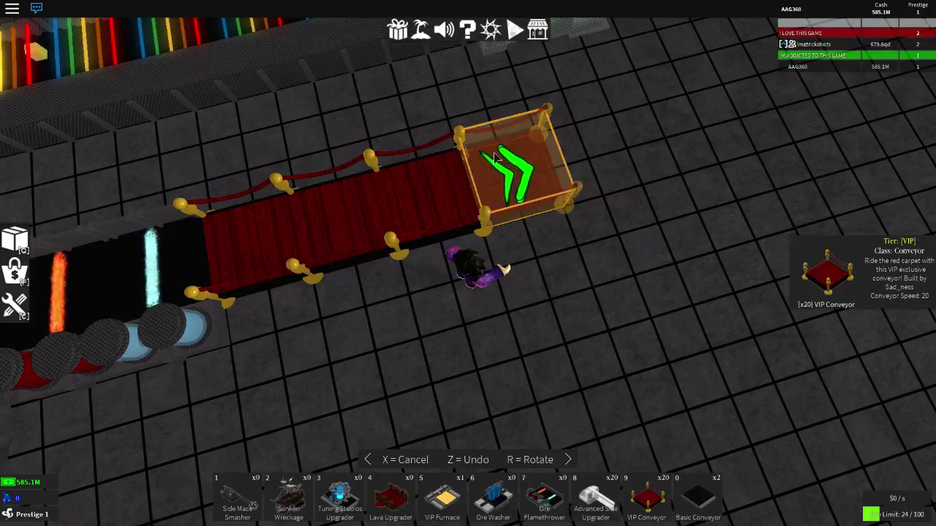
pyautogui.click(525, 153)
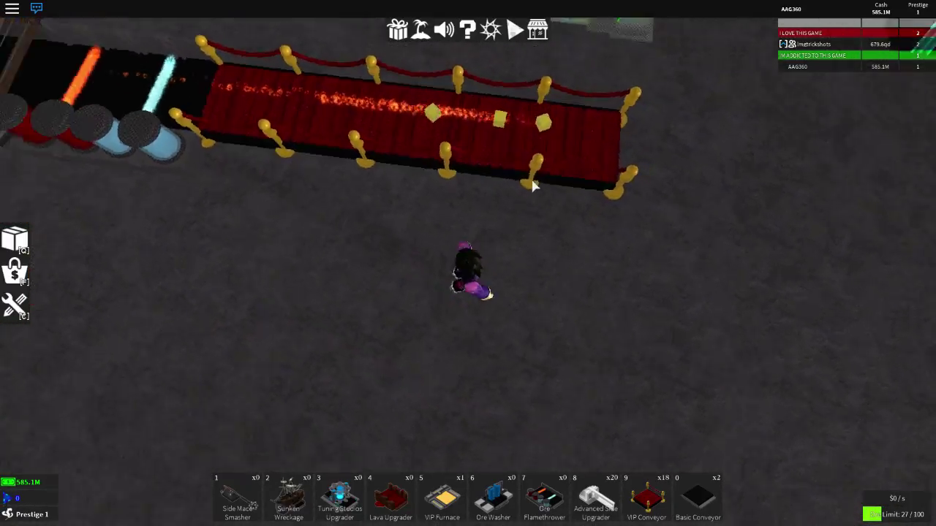
# Place Advanced Side Upgraders down one side of the carpet to its end.
pyautogui.press('8')
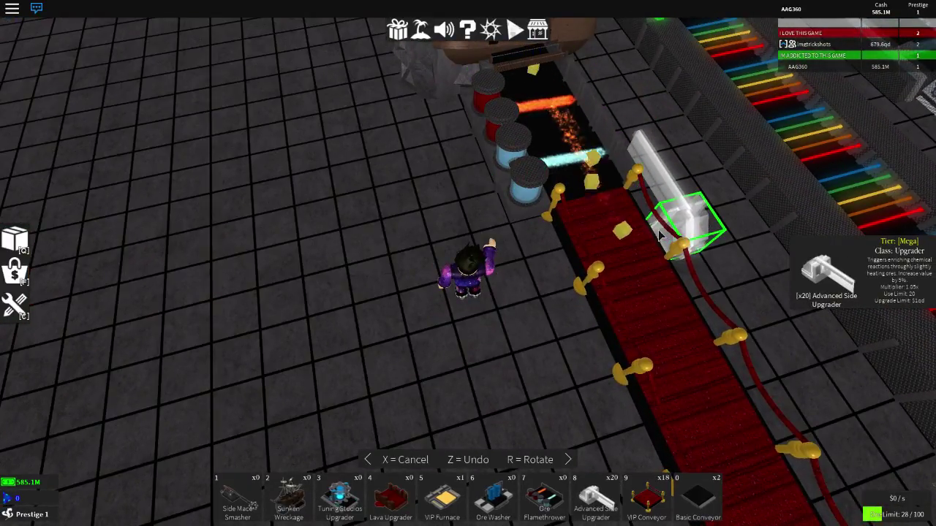
pyautogui.click(642, 212)
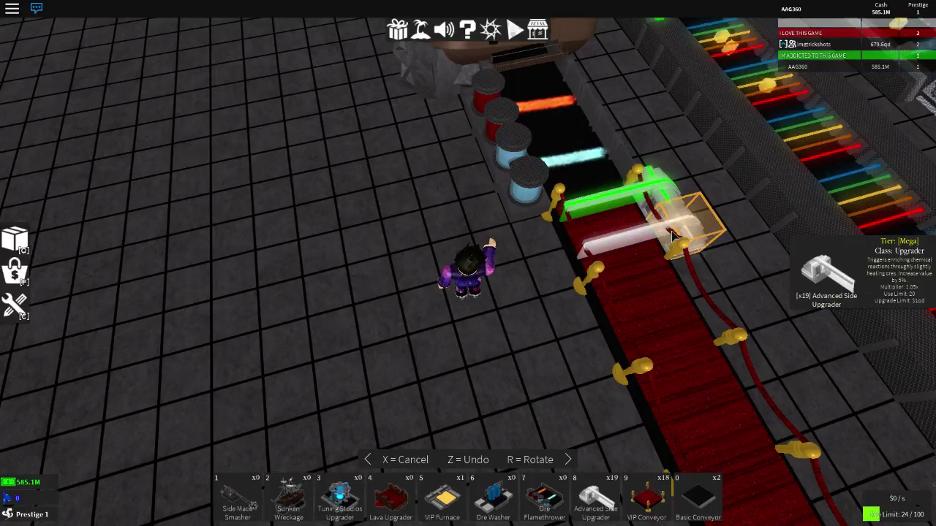
pyautogui.click(672, 234)
pyautogui.click(694, 248)
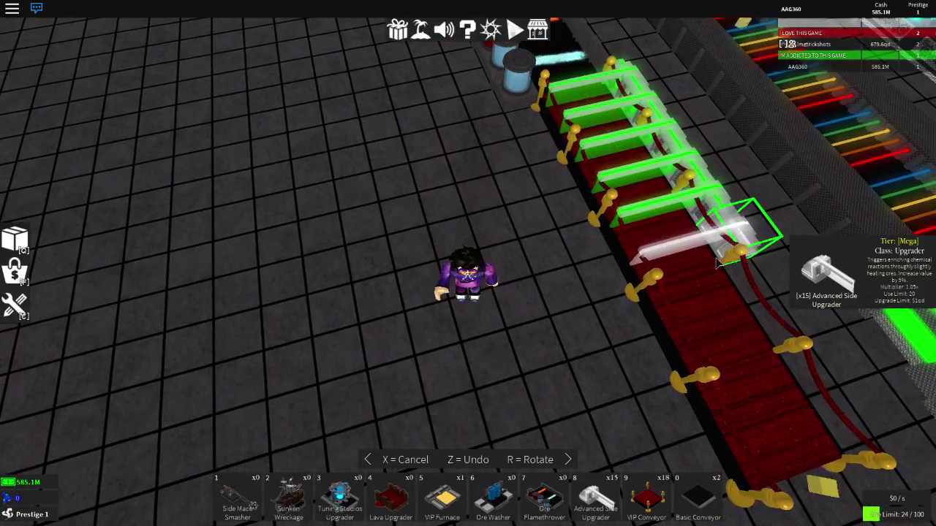
pyautogui.click(706, 253)
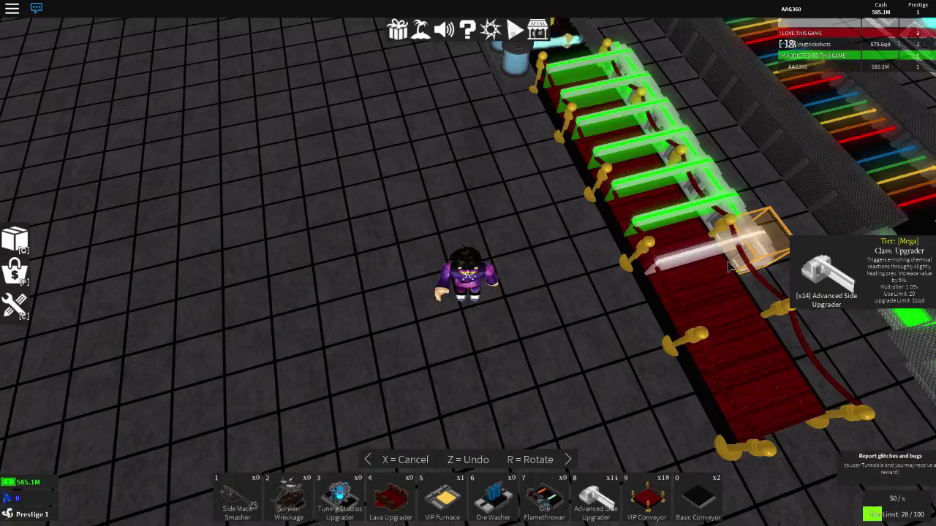
pyautogui.click(738, 272)
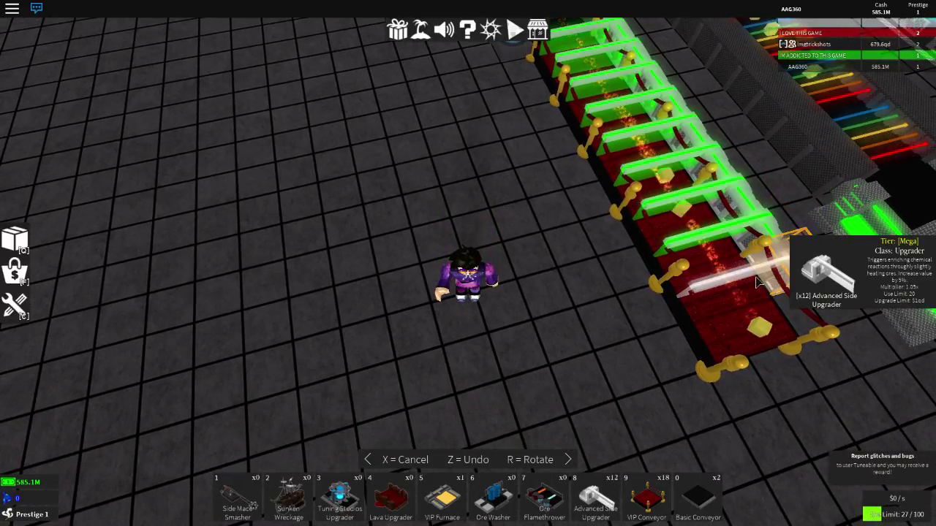
pyautogui.click(759, 284)
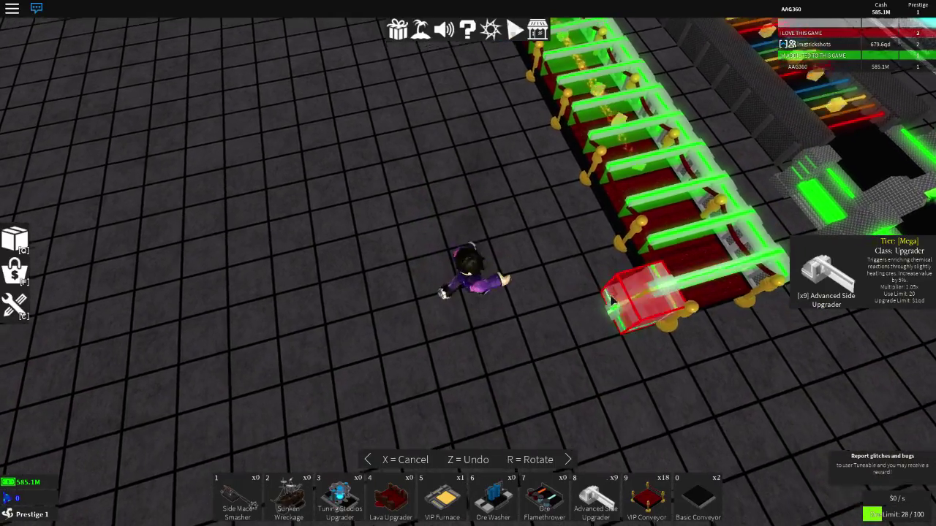
pyautogui.click(611, 304)
pyautogui.click(603, 298)
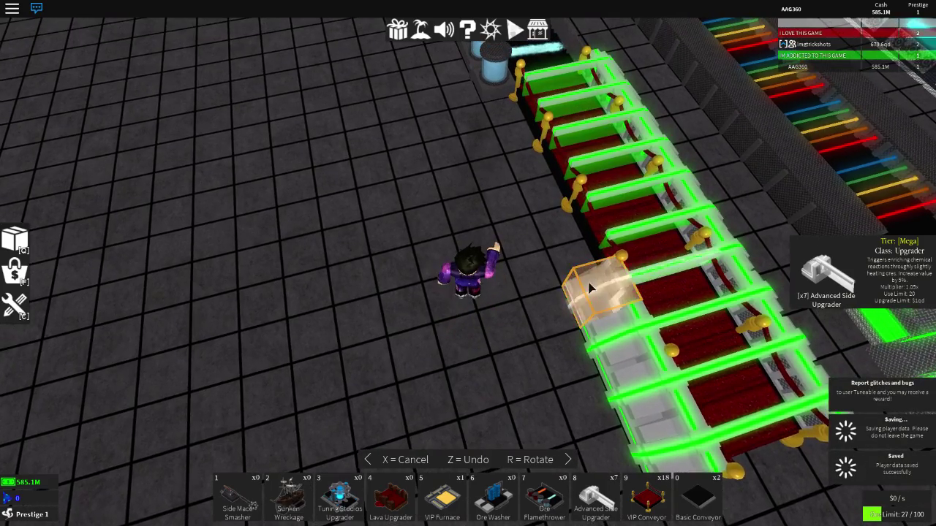
# Line the other side of the carpet with the remaining Advanced Side Upgraders.
pyautogui.click(588, 285)
pyautogui.click(566, 272)
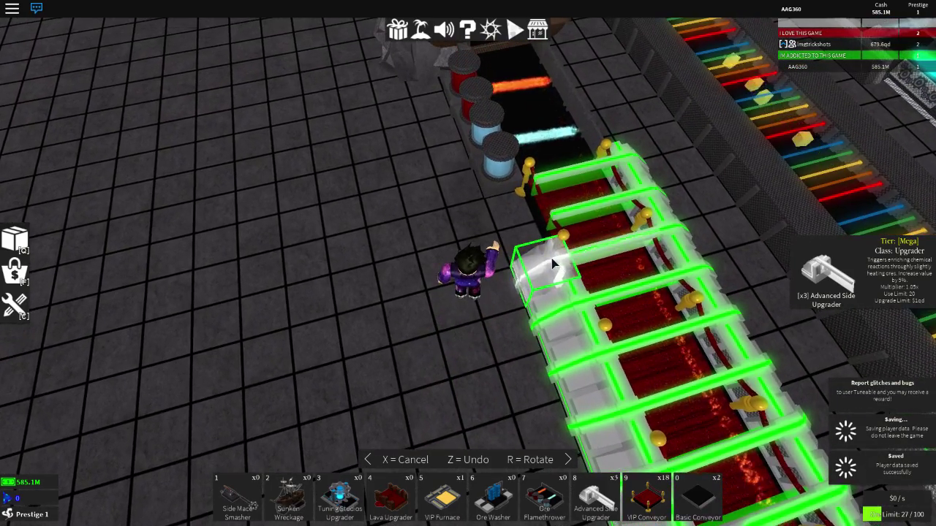
pyautogui.click(541, 262)
pyautogui.click(539, 272)
pyautogui.click(527, 263)
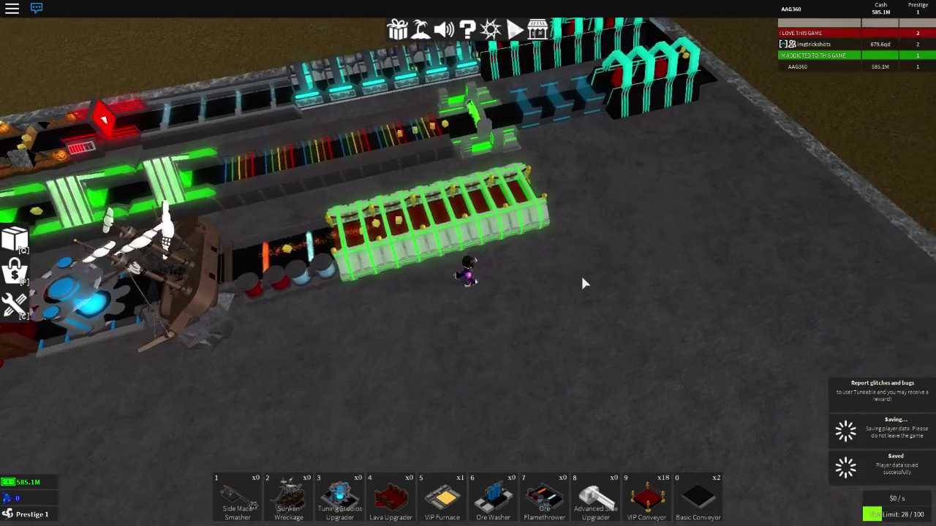
pyautogui.scroll(4, 581, 274)
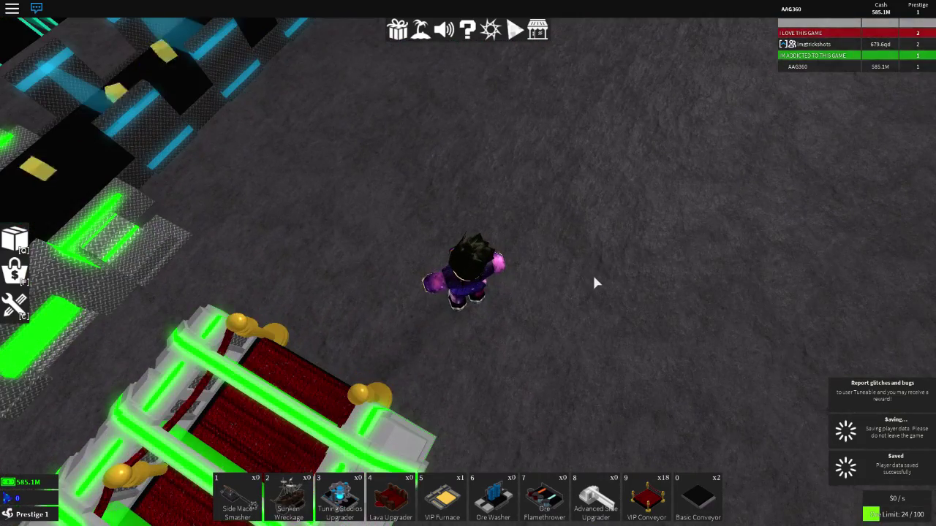
pyautogui.scroll(2, 594, 281)
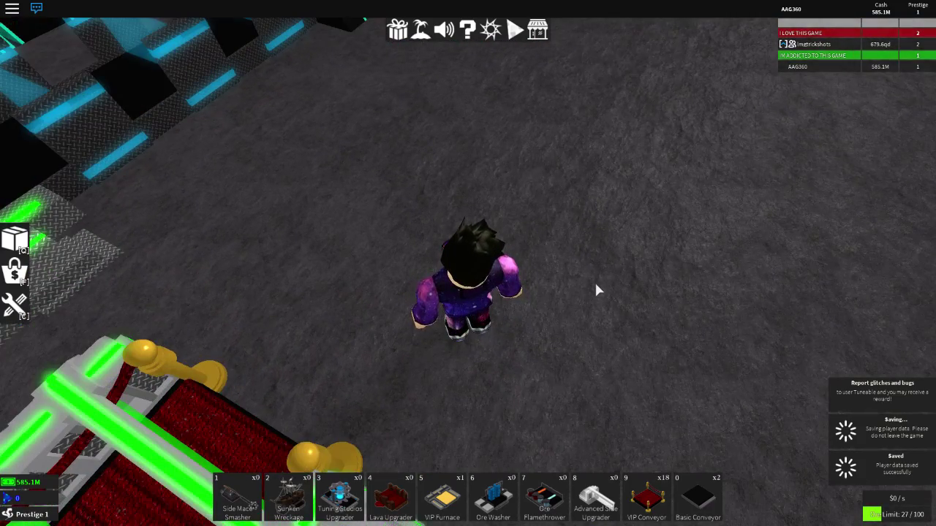
# Walk to the VIP conveyor row and place the VIP Furnace at its end.
pyautogui.press('w')
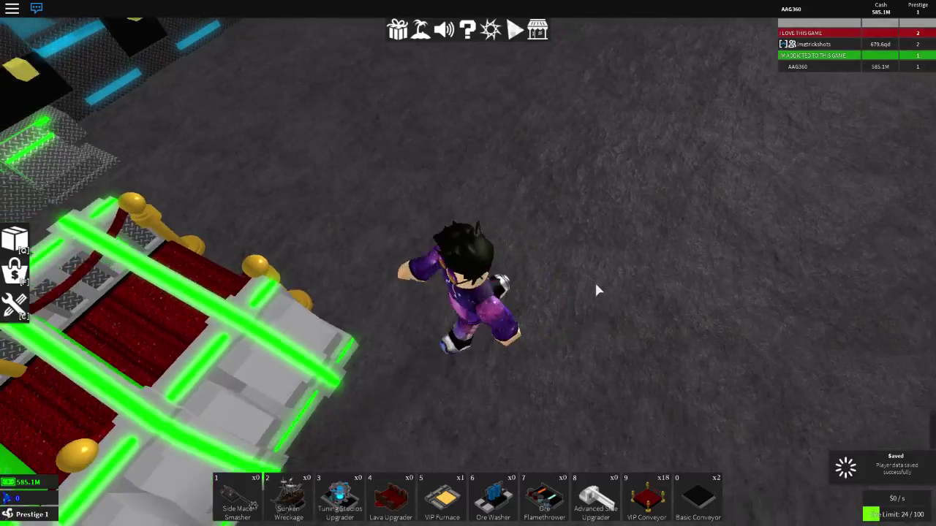
pyautogui.press('w')
pyautogui.moveTo(595, 281); pyautogui.dragTo(603, 282)
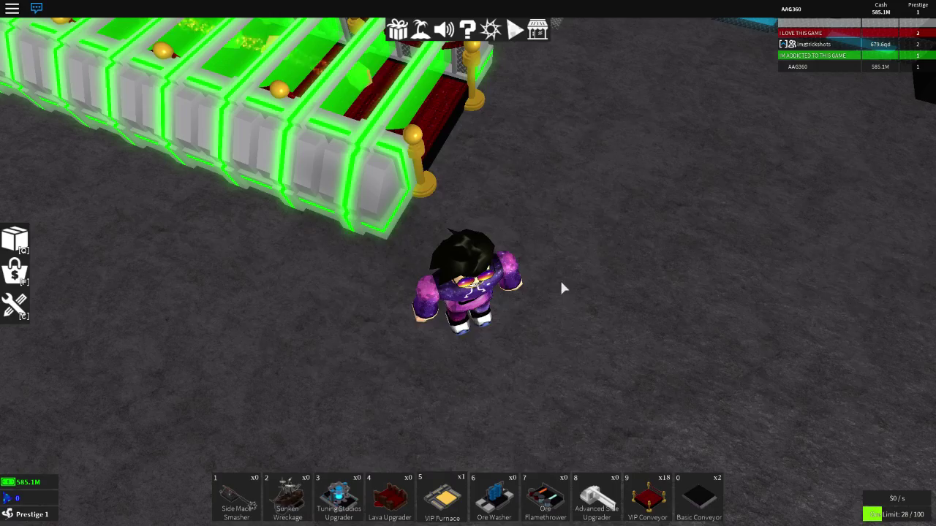
pyautogui.press('6')
pyautogui.click(523, 151)
pyautogui.scroll(-8, 521, 149)
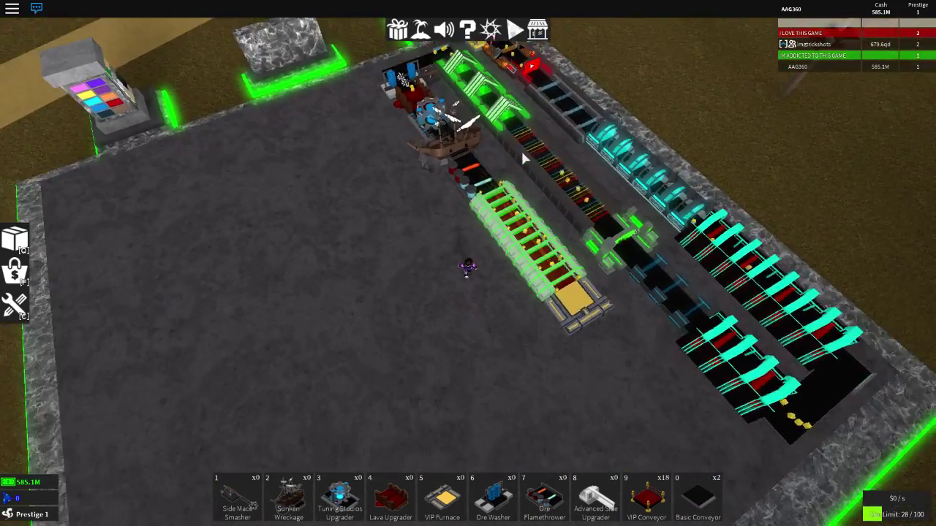
pyautogui.scroll(-5, 521, 150)
pyautogui.scroll(3, 521, 153)
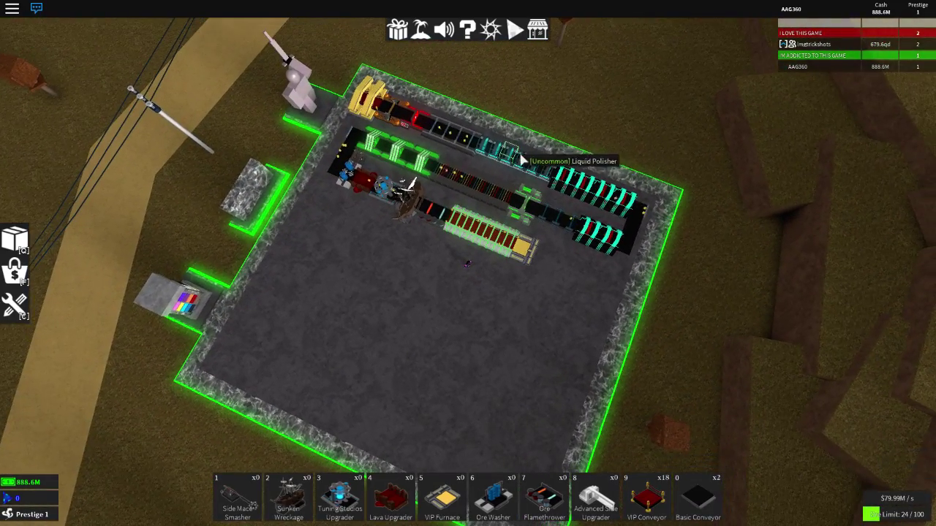
pyautogui.scroll(1, 589, 162)
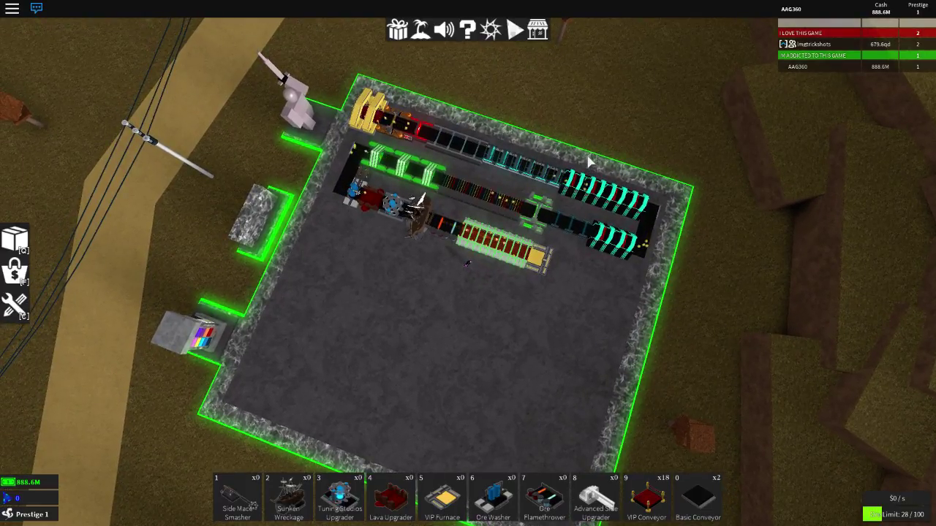
# Square up the view of the base and dismiss the item options menu.
pyautogui.moveTo(588, 163); pyautogui.dragTo(589, 162)
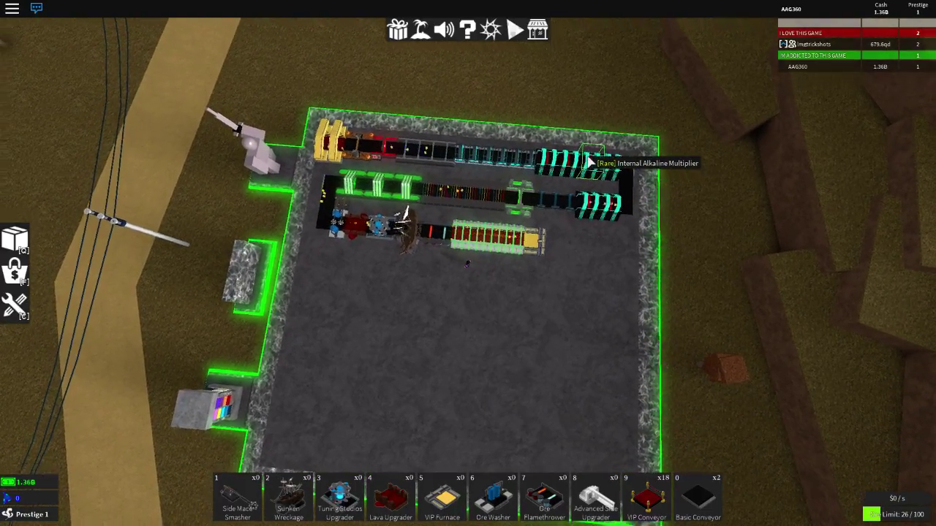
pyautogui.moveTo(589, 163); pyautogui.dragTo(589, 162)
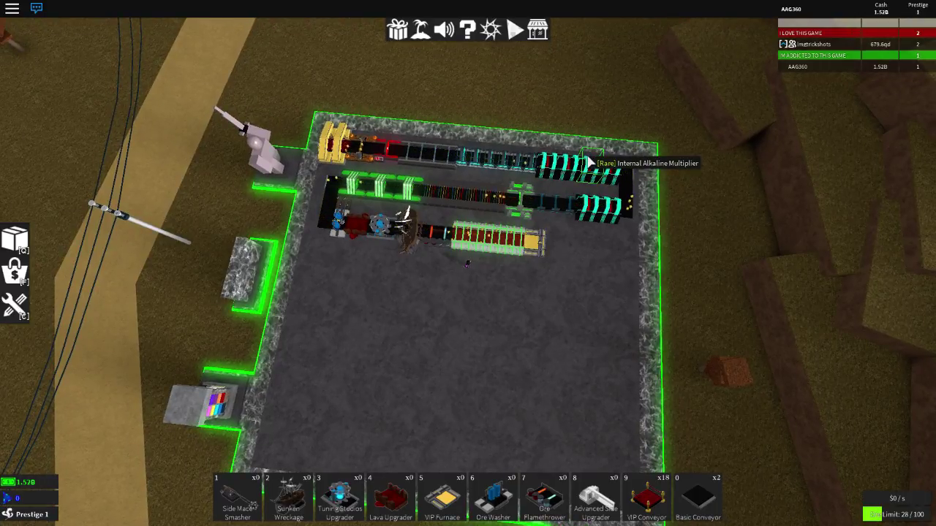
pyautogui.scroll(3, 468, 220)
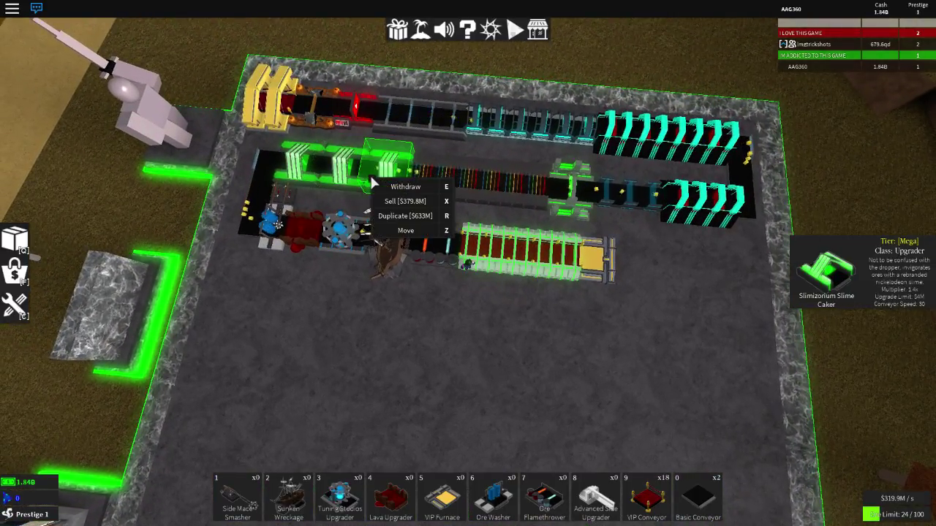
pyautogui.click(657, 333)
pyautogui.scroll(5, 655, 332)
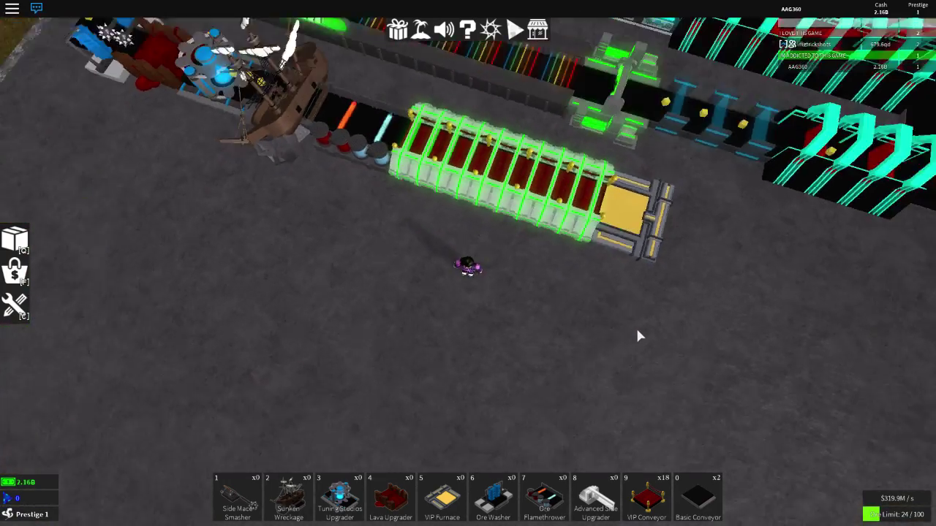
pyautogui.scroll(-5, 635, 326)
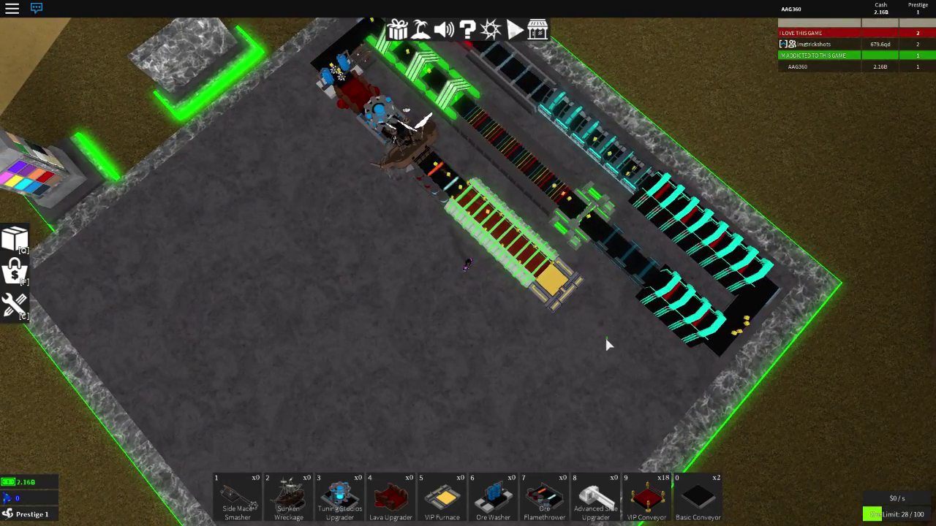
# Withdraw the VIP Furnace into inventory.
pyautogui.click(541, 292)
pyautogui.click(459, 233)
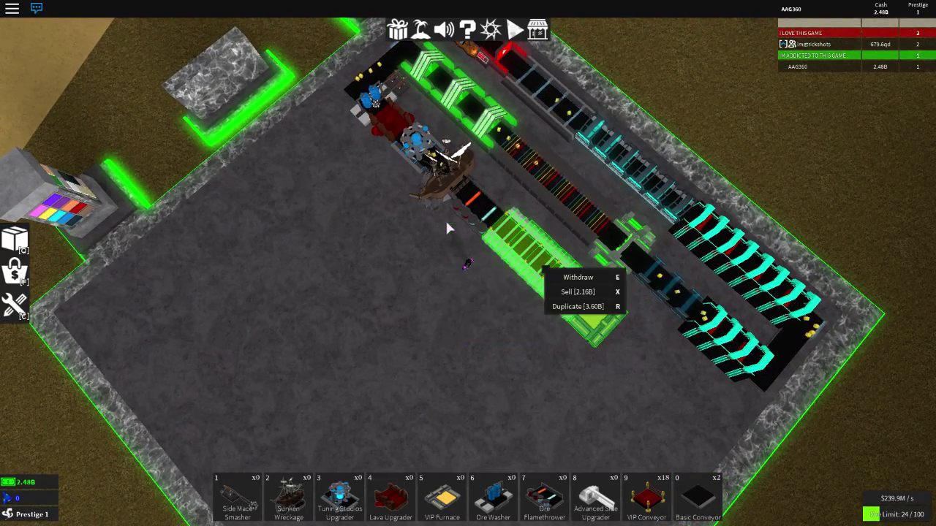
pyautogui.click(556, 273)
# Box-select and withdraw the lower ore line items, including the red and blue upgraders.
pyautogui.moveTo(620, 312); pyautogui.dragTo(410, 200)
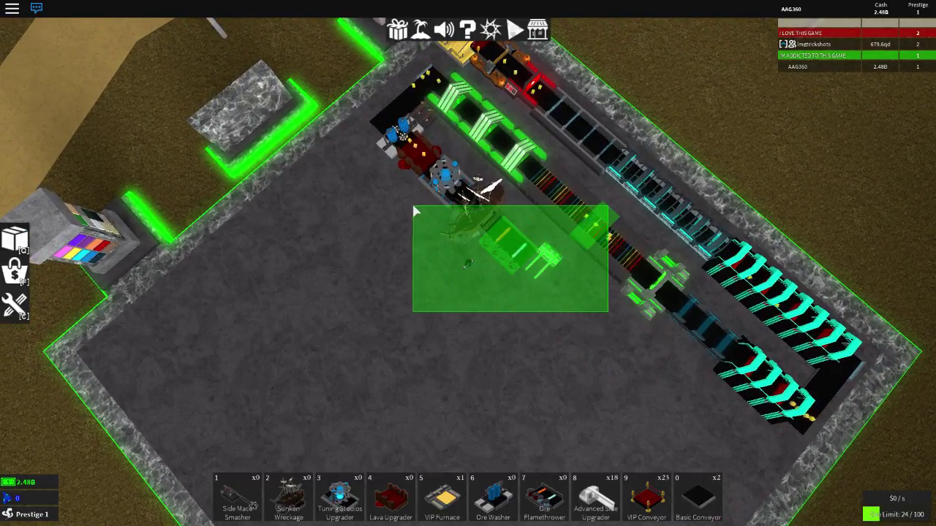
pyautogui.press('e')
pyautogui.moveTo(550, 300); pyautogui.dragTo(412, 189)
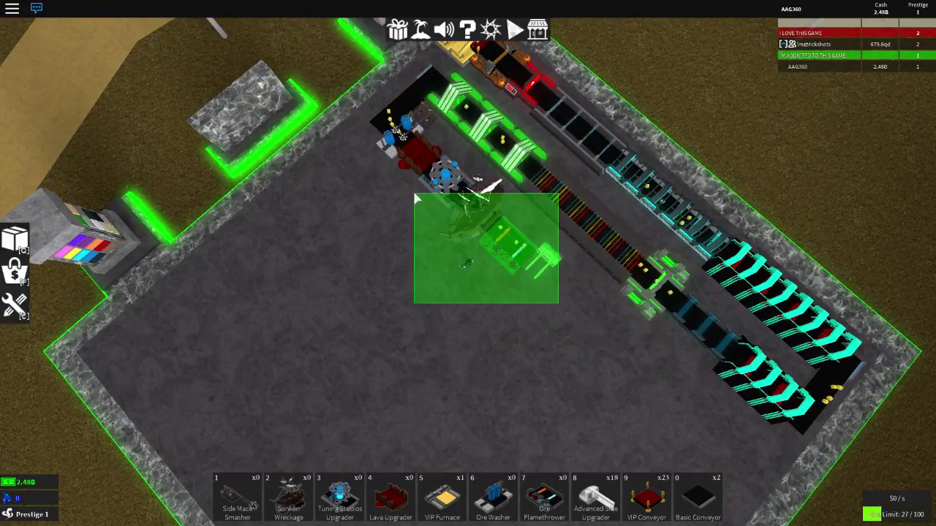
pyautogui.press('e')
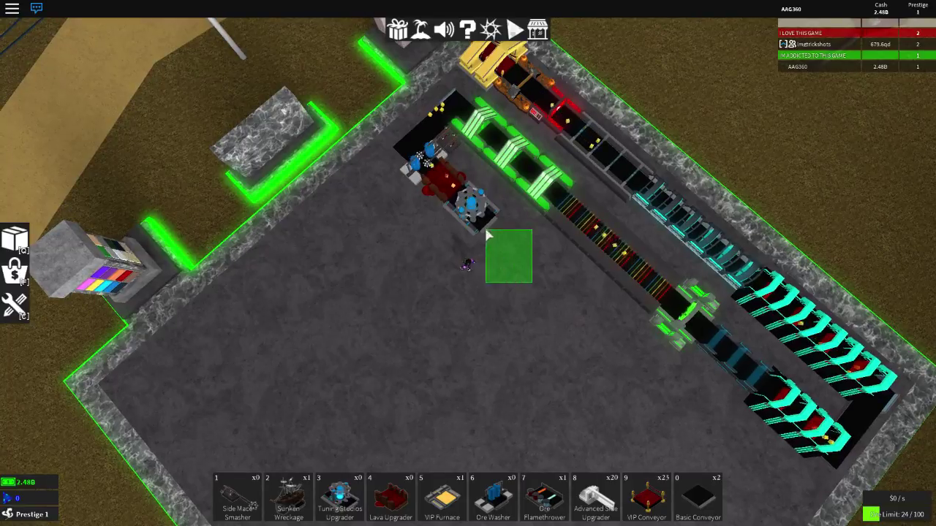
pyautogui.moveTo(498, 285); pyautogui.dragTo(399, 208)
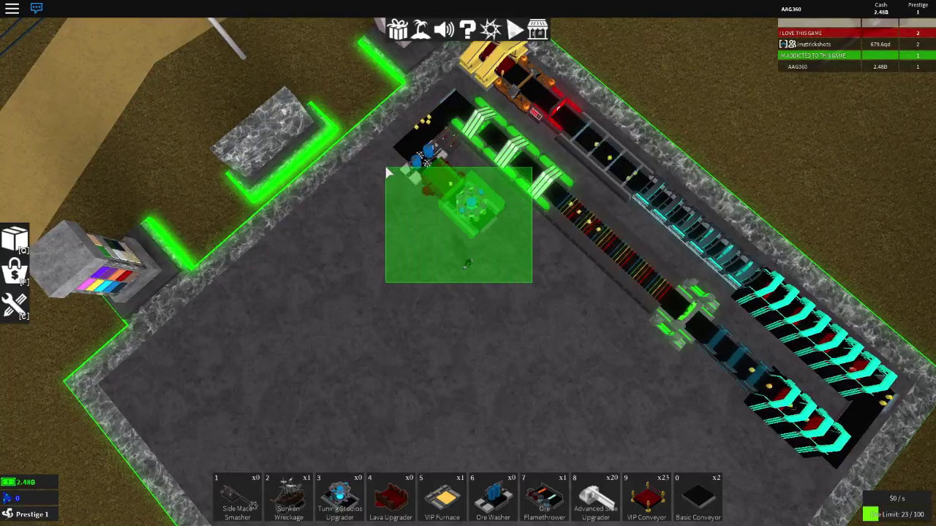
pyautogui.press('e')
pyautogui.scroll(3, 489, 227)
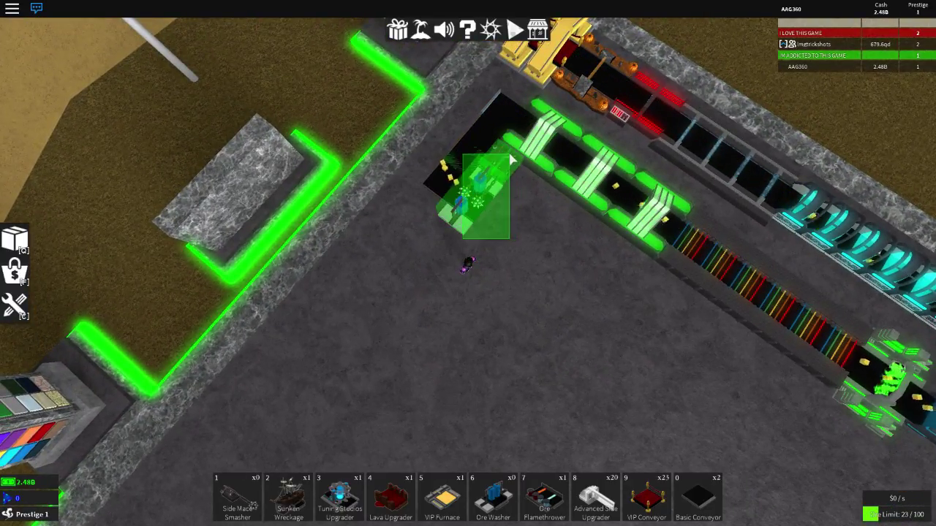
pyautogui.scroll(-3, 516, 190)
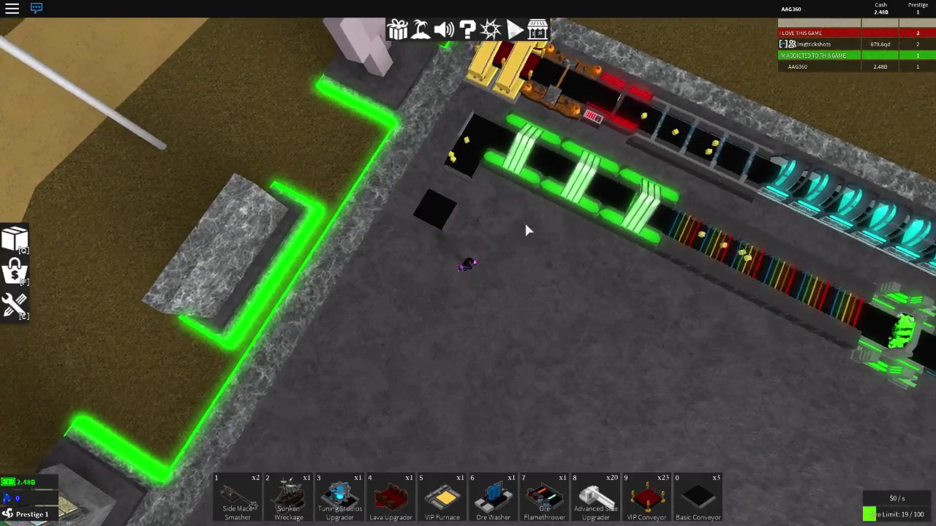
# Lay a rotated basic conveyor tile below the existing corner.
pyautogui.click(699, 500)
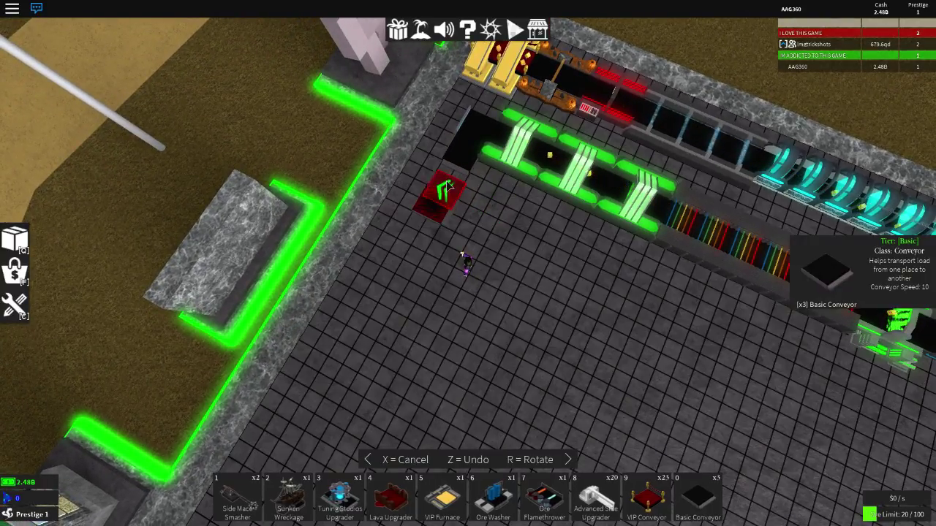
pyautogui.press('r')
pyautogui.click(448, 186)
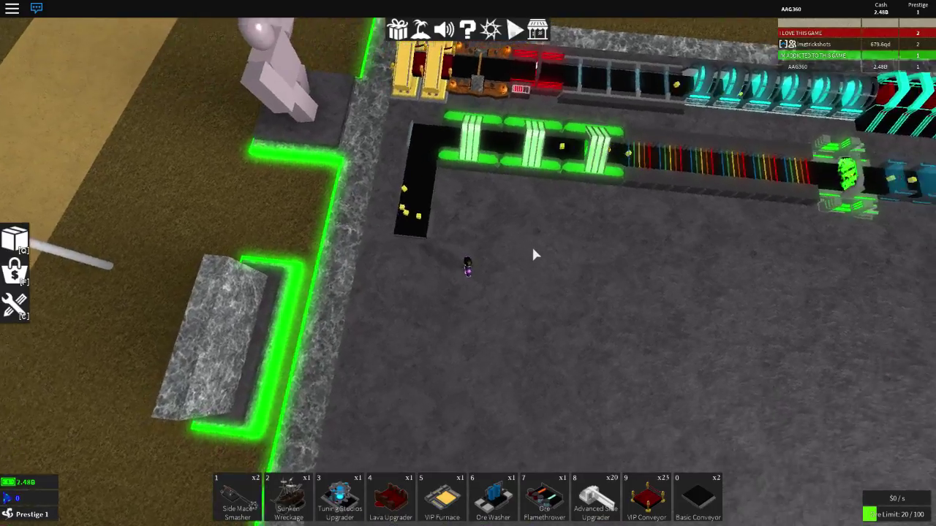
pyautogui.scroll(4, 532, 245)
pyautogui.press('x')
# Buy a Slimizorium Slime Caker and place it below the conveyor corner.
pyautogui.press('e')
pyautogui.press('e')
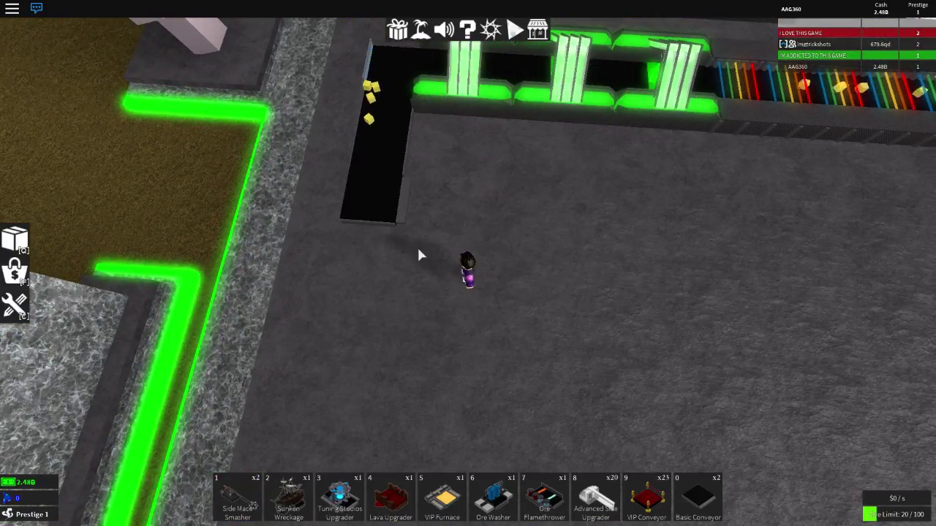
pyautogui.press('f')
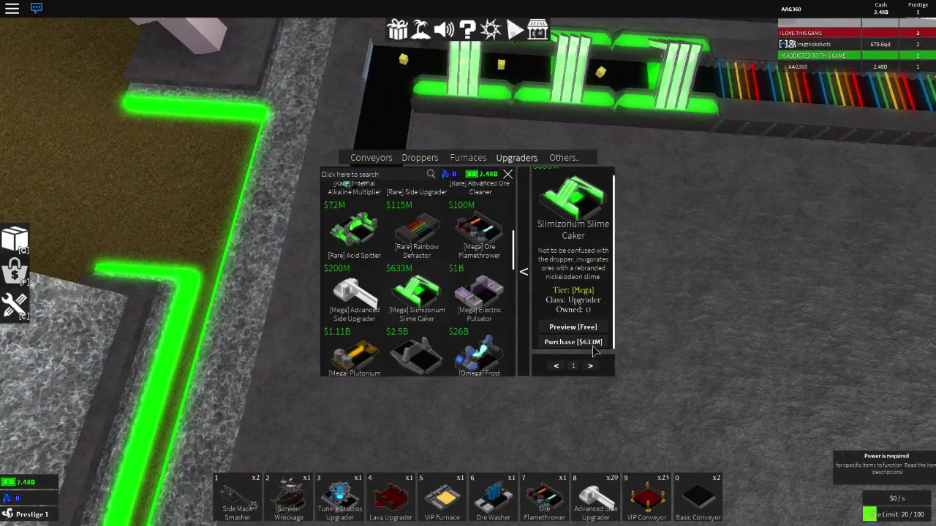
pyautogui.click(573, 342)
pyautogui.press('e')
pyautogui.press('e')
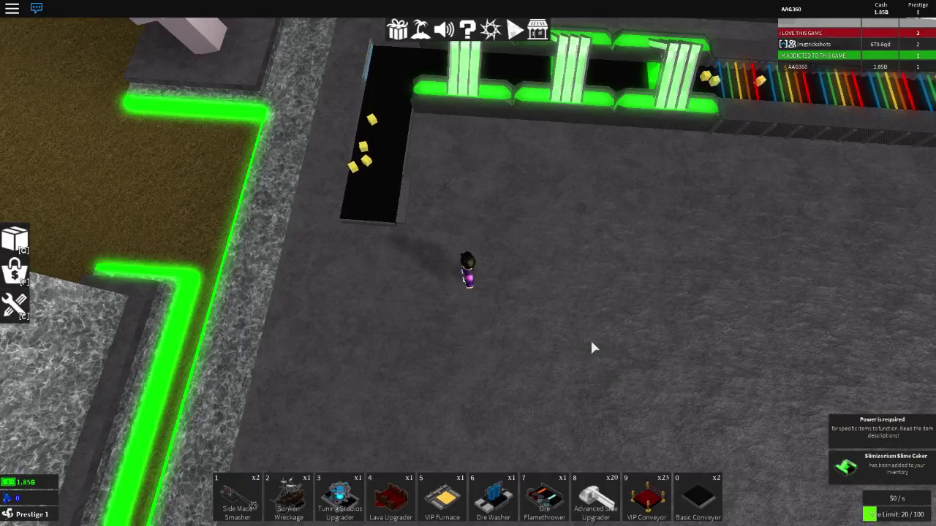
pyautogui.press('e')
pyautogui.click(445, 275)
pyautogui.click(593, 358)
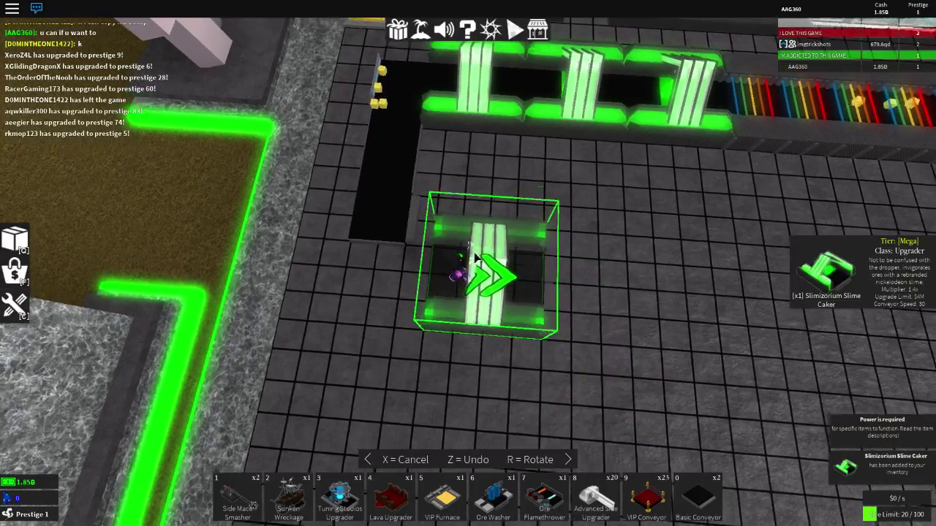
pyautogui.click(468, 241)
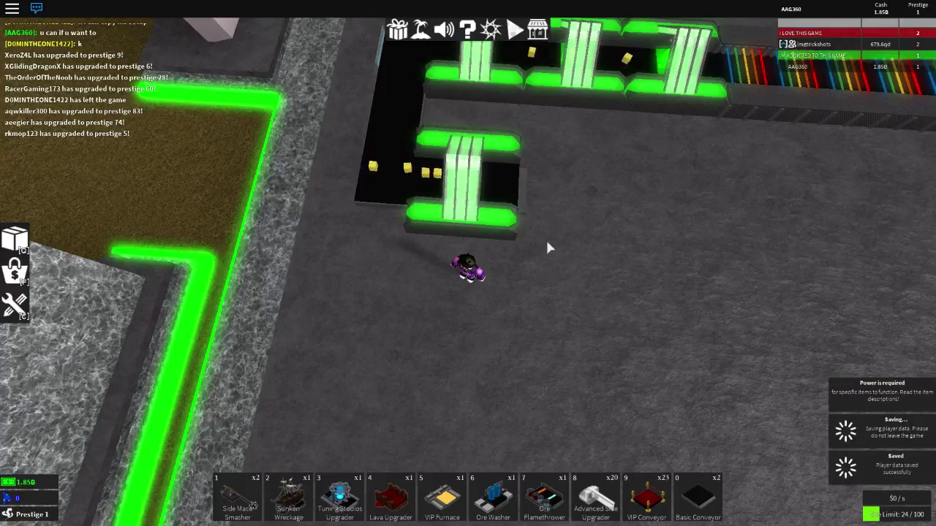
# Buy a second Slimizorium Slime Caker and place it beside the first.
pyautogui.press('e')
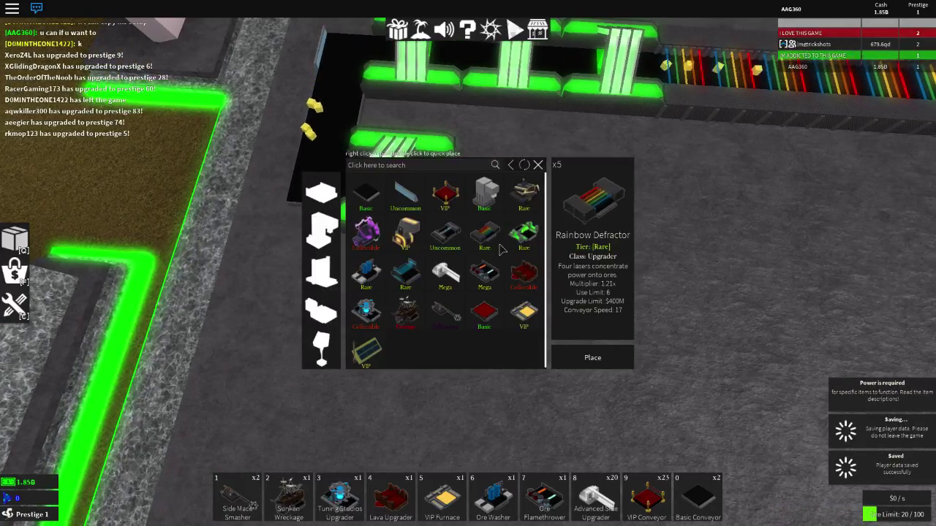
pyautogui.press('e')
pyautogui.press('f')
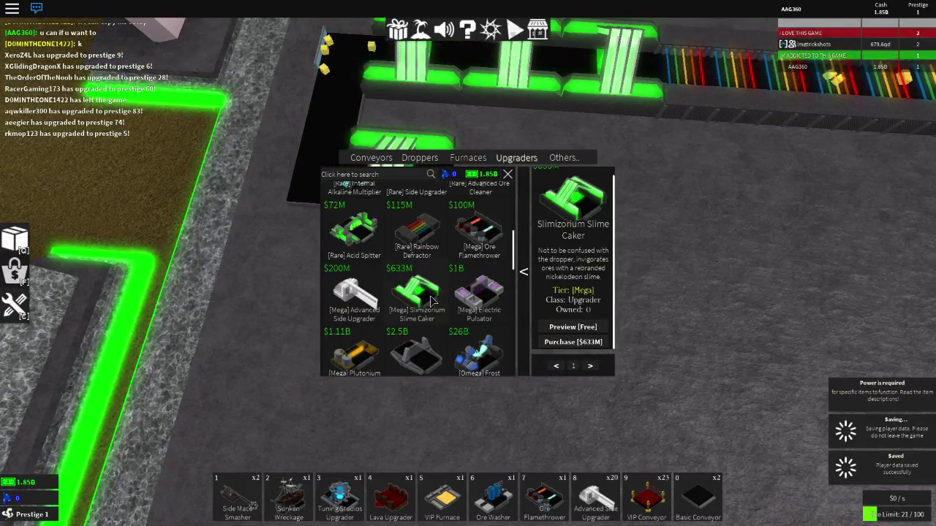
pyautogui.click(583, 344)
pyautogui.press('e')
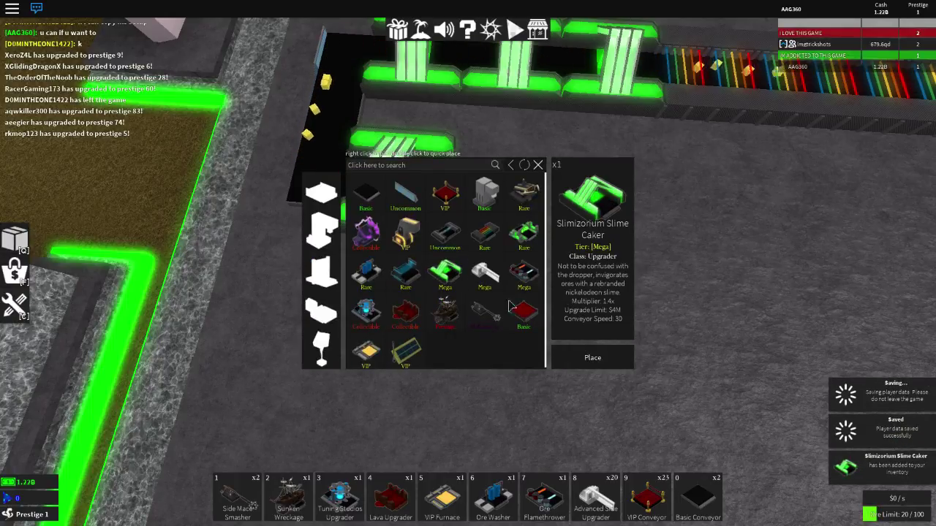
pyautogui.click(592, 358)
pyautogui.click(505, 168)
# Buy a third Slimizorium Slime Caker and set it down on the line.
pyautogui.press('x')
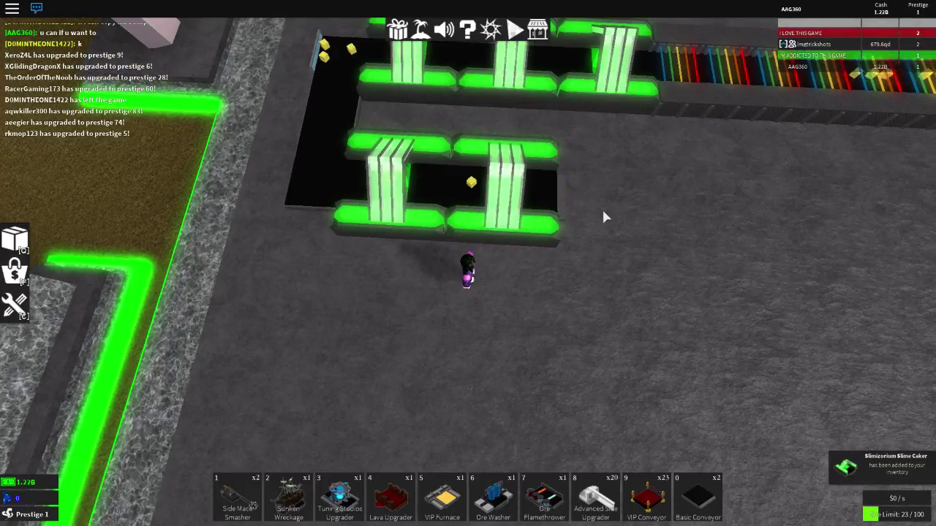
pyautogui.press('e')
pyautogui.press('e')
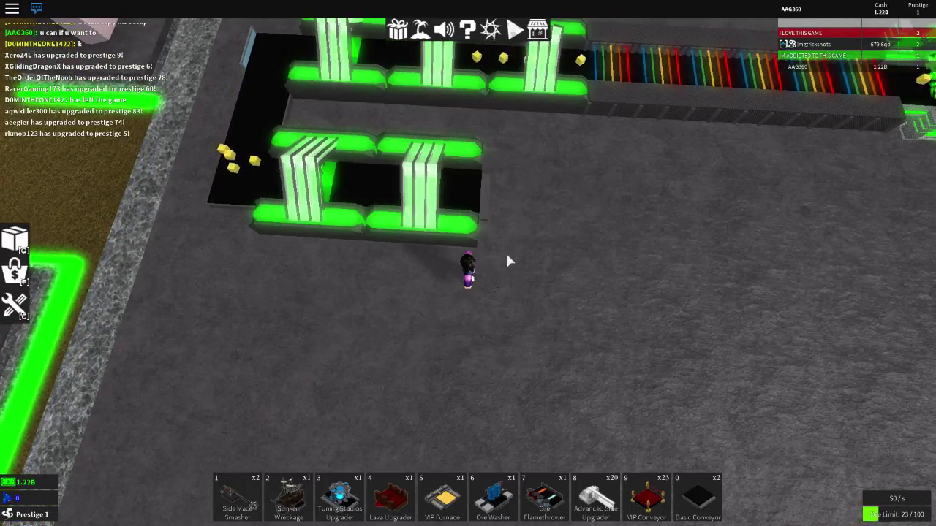
pyautogui.press('f')
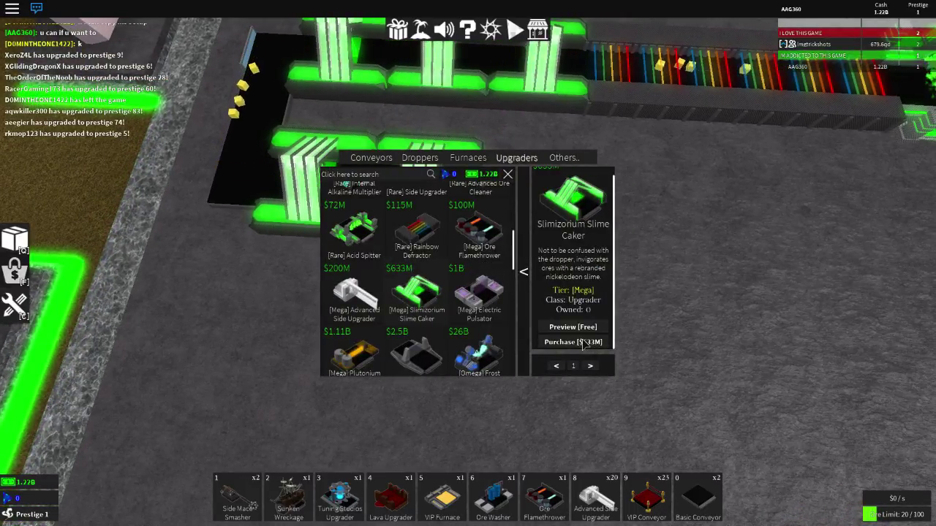
pyautogui.click(584, 343)
pyautogui.press('e')
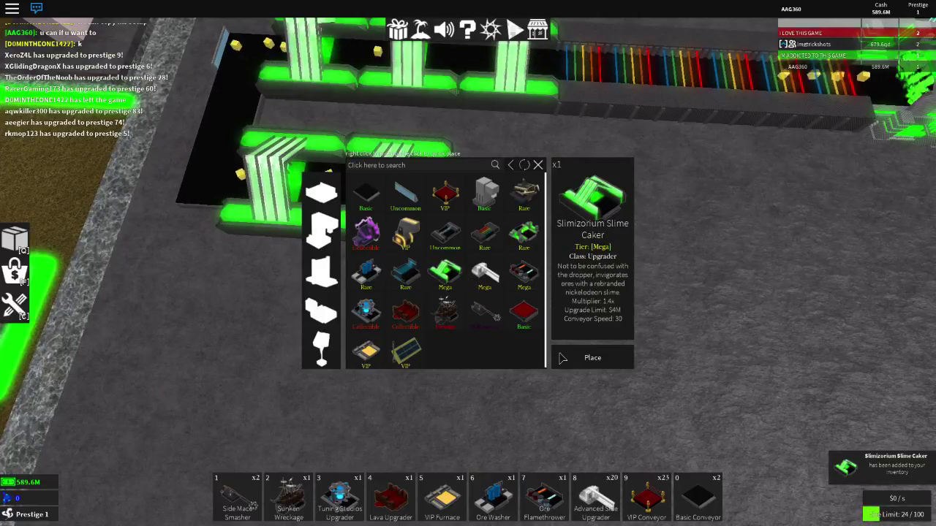
pyautogui.click(563, 357)
pyautogui.click(496, 212)
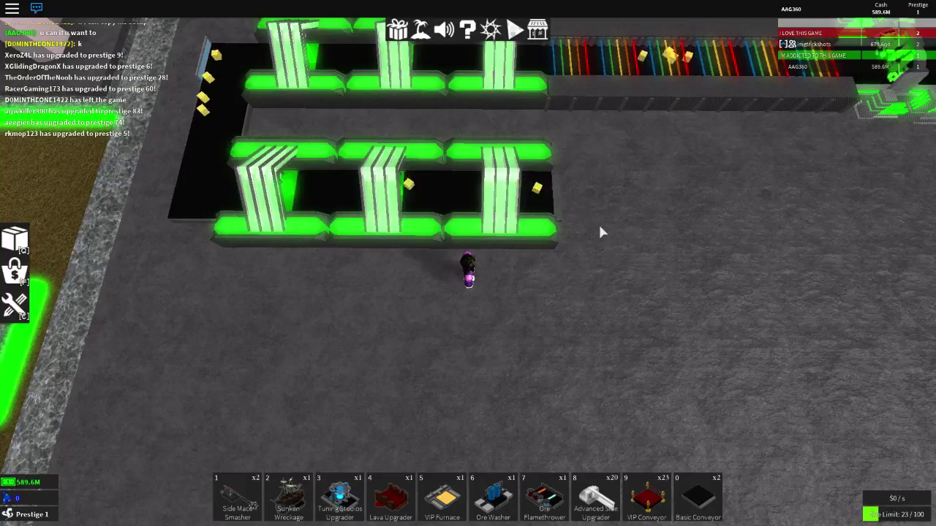
# Browse the inventory and upgraders shop, checking the Acid Spitter details.
pyautogui.rightClick(599, 232)
pyautogui.press('e')
pyautogui.click(523, 238)
pyautogui.press('e')
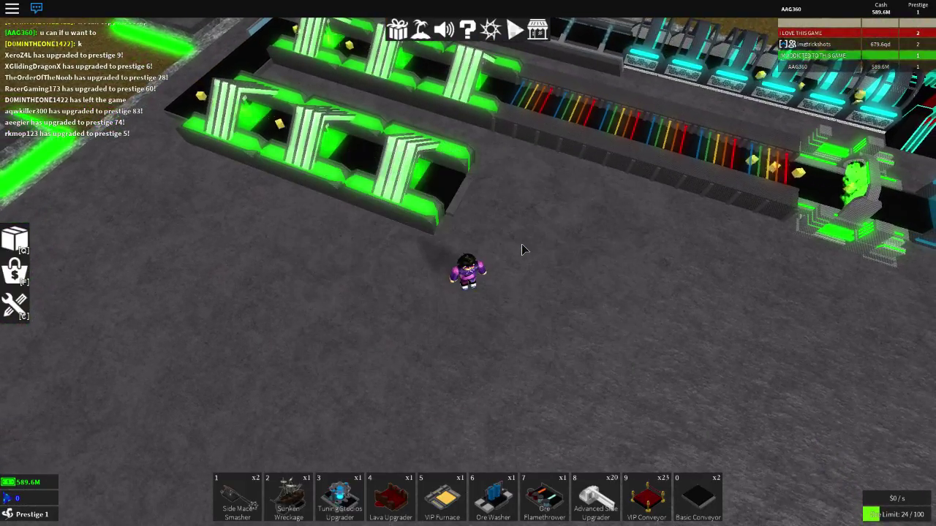
pyautogui.press('f')
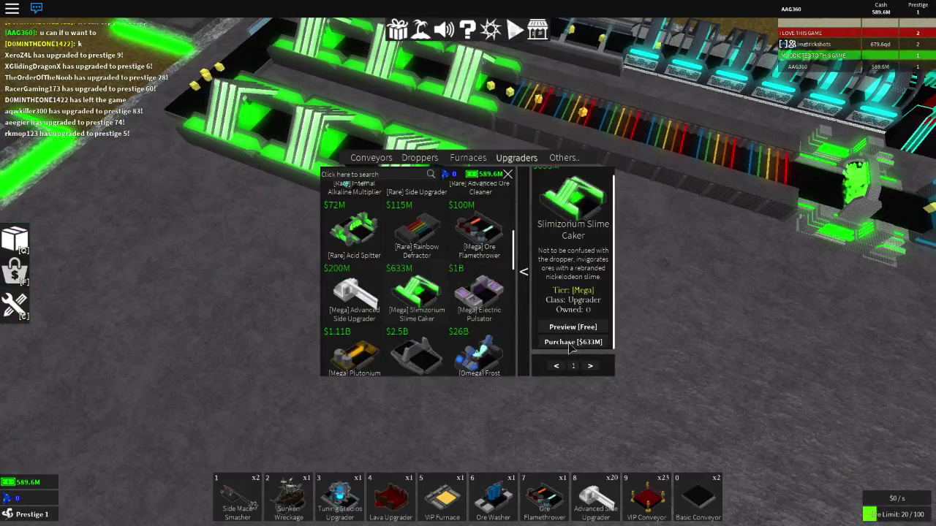
pyautogui.press('e')
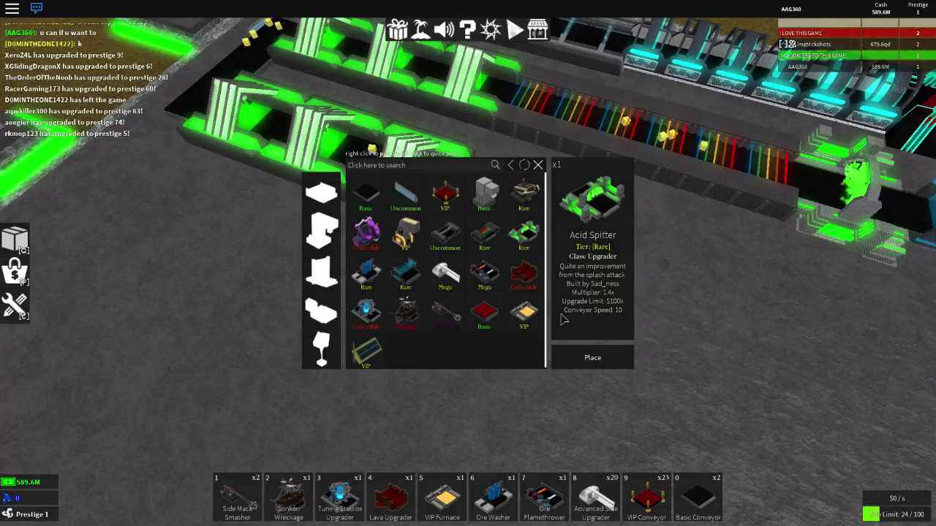
pyautogui.press('e')
pyautogui.rightClick(559, 310)
pyautogui.press('e')
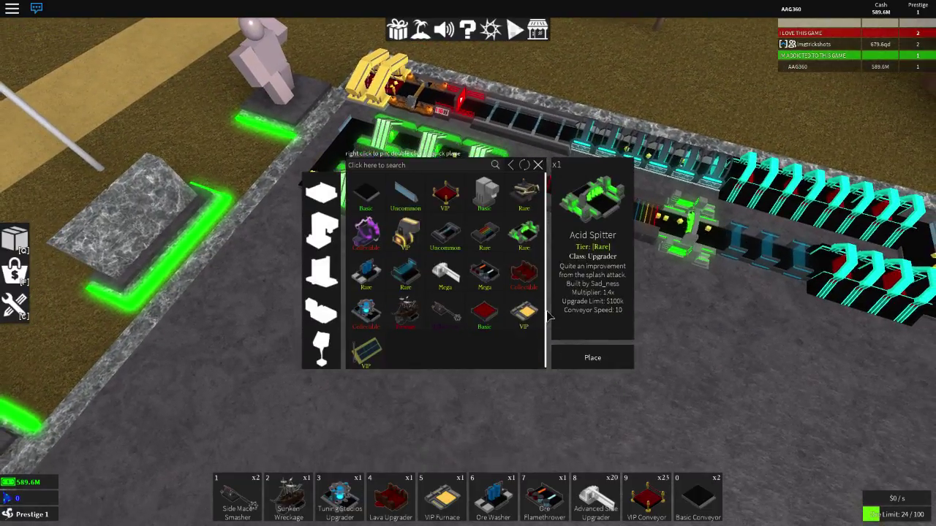
pyautogui.press('e')
# Place the Ore Washer at the line's end and a Side Mace Smasher beside it.
pyautogui.press('6')
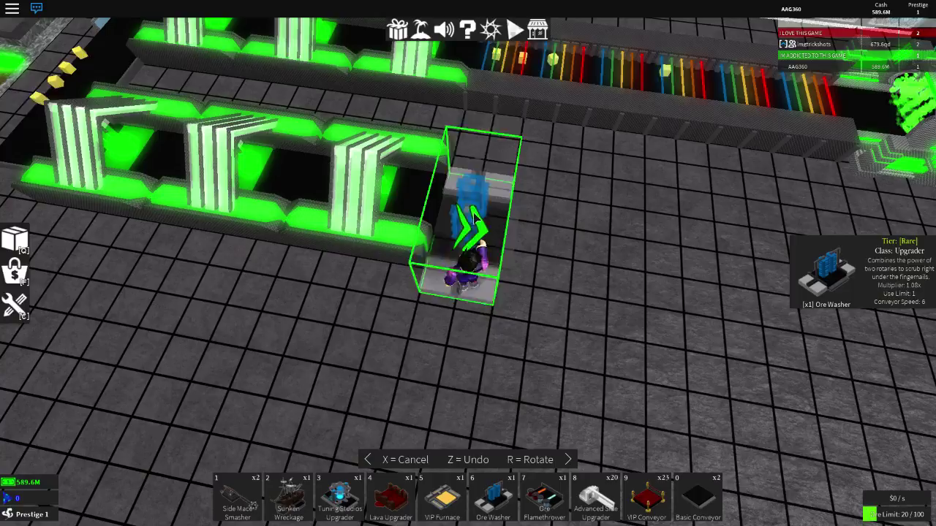
pyautogui.click(473, 218)
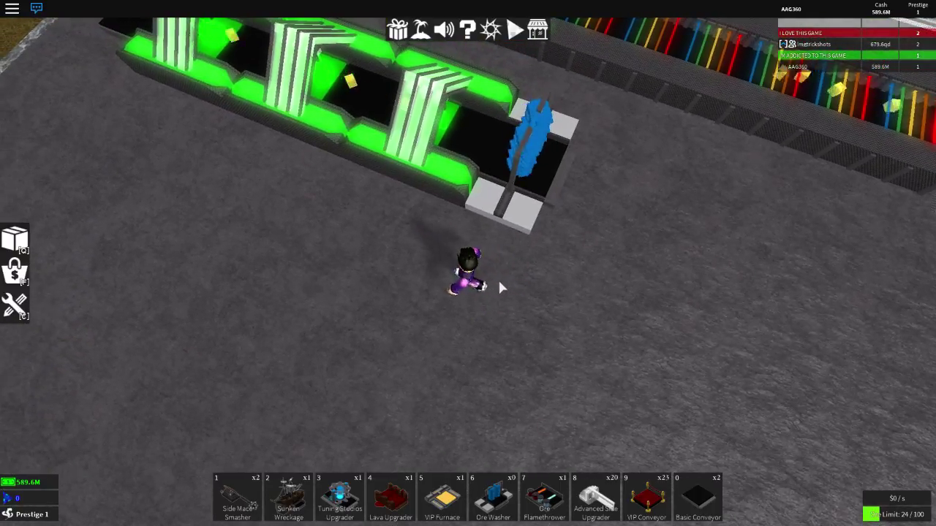
pyautogui.press('1')
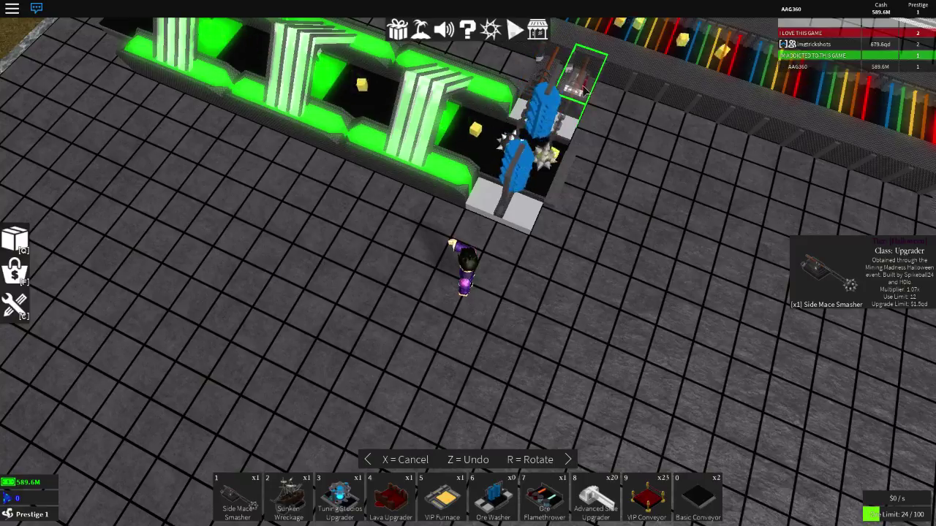
pyautogui.click(585, 90)
pyautogui.press('e')
pyautogui.press('e')
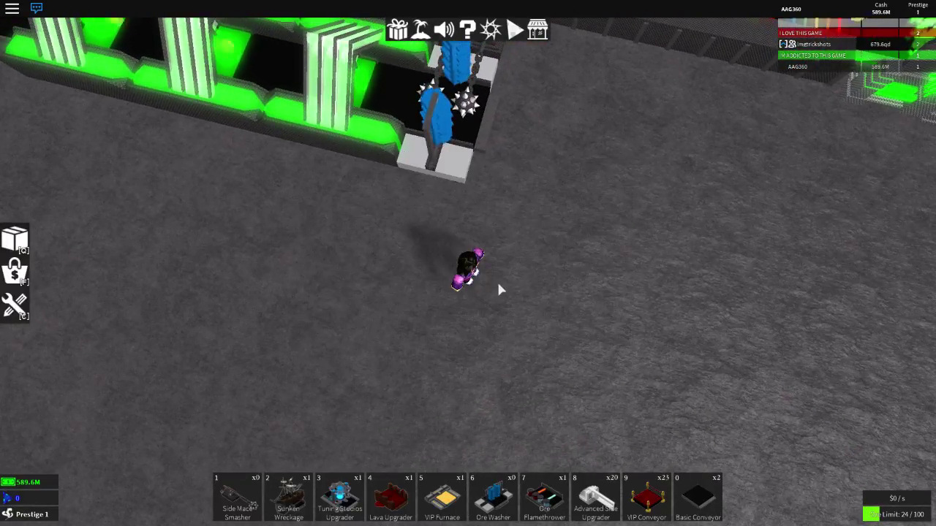
# Place the Tuning Studios Upgrader on the line, rotated twice to face along it.
pyautogui.press('3')
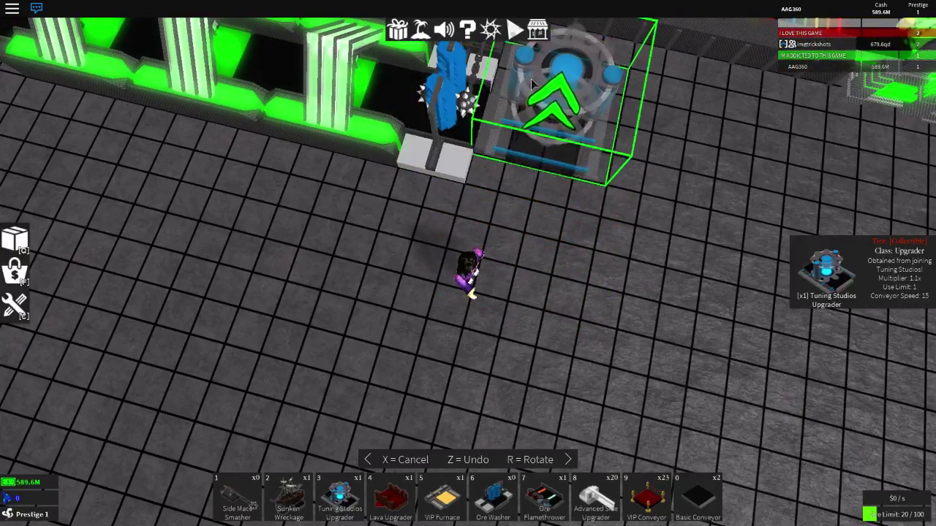
pyautogui.press('r')
pyautogui.press('r')
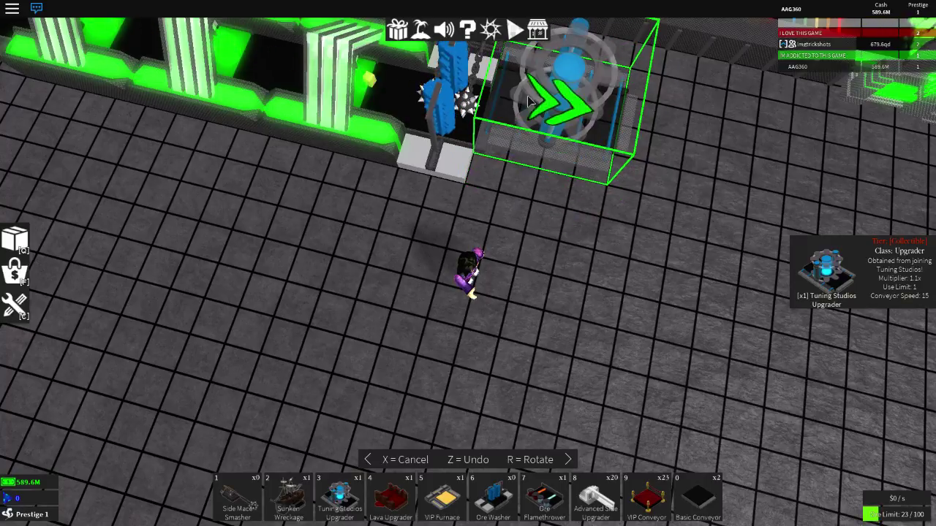
pyautogui.press('r')
pyautogui.click(525, 111)
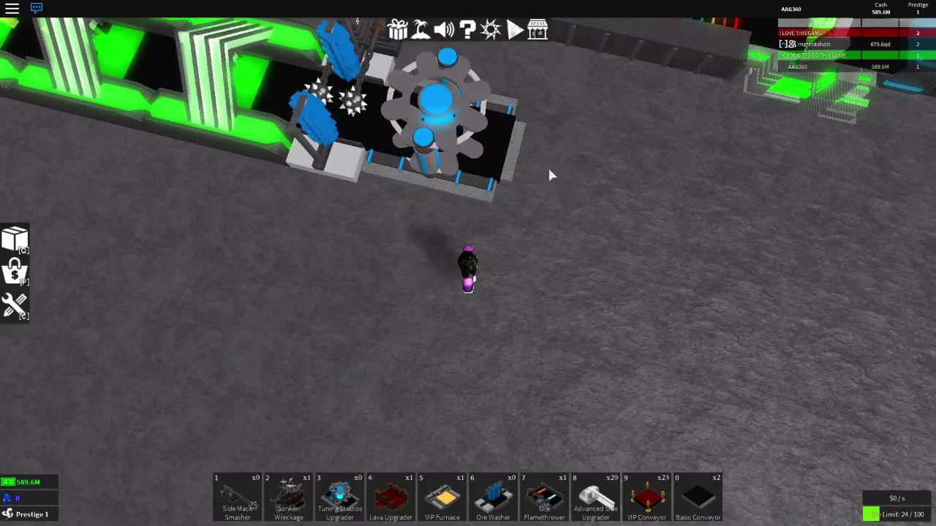
pyautogui.press('4')
# Place the Lava Upgrader, the rotated Sunken Wreckage, then the Ore Flamethrower in sequence.
pyautogui.click(556, 167)
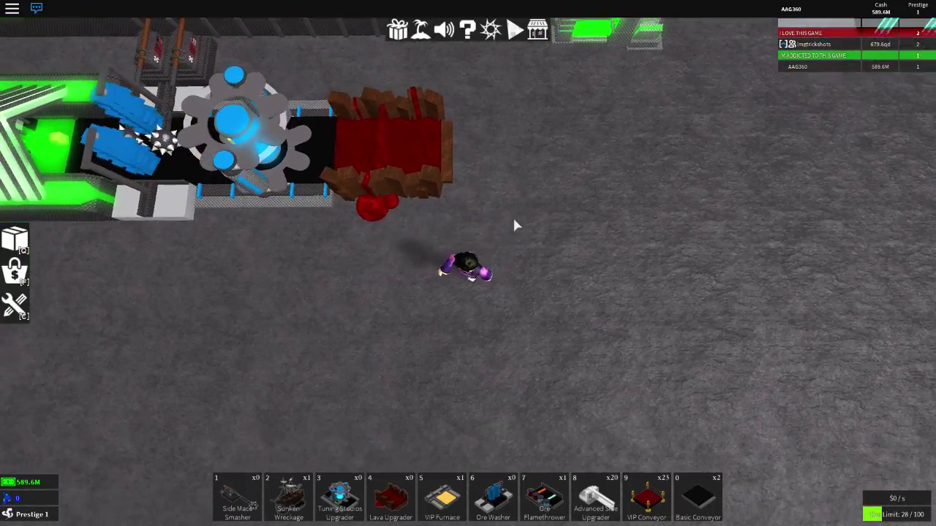
pyautogui.press('2')
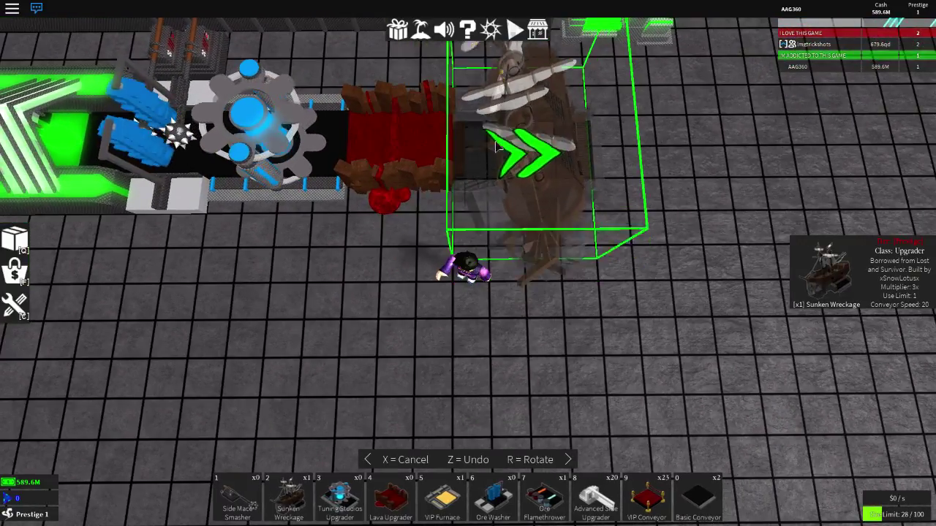
pyautogui.press('x')
pyautogui.press('2')
pyautogui.click(550, 190)
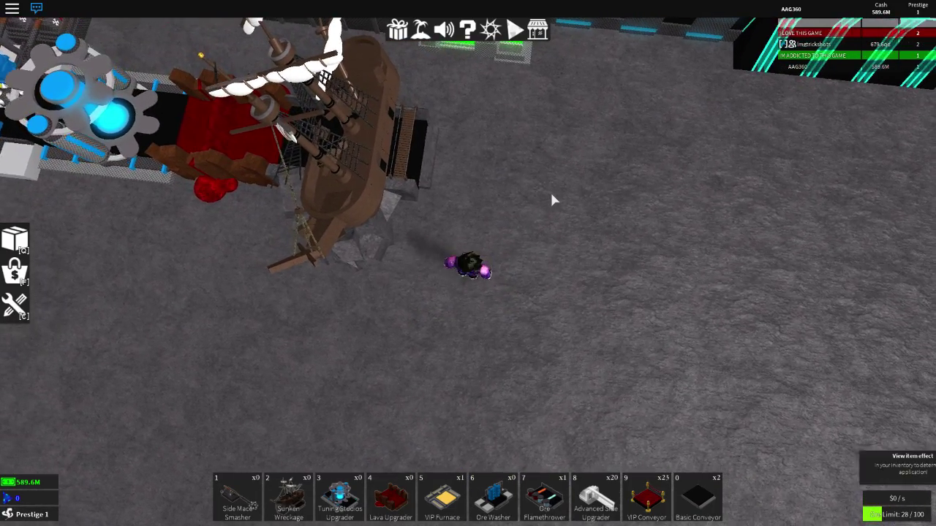
pyautogui.press('8')
pyautogui.click(468, 168)
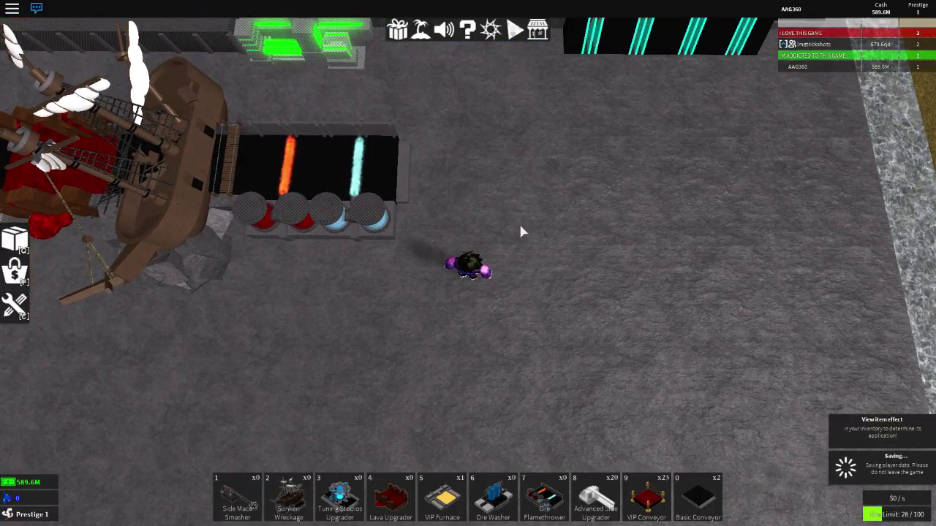
# Lay four VIP Conveyors in a row past the Ore Flamethrower.
pyautogui.press('9')
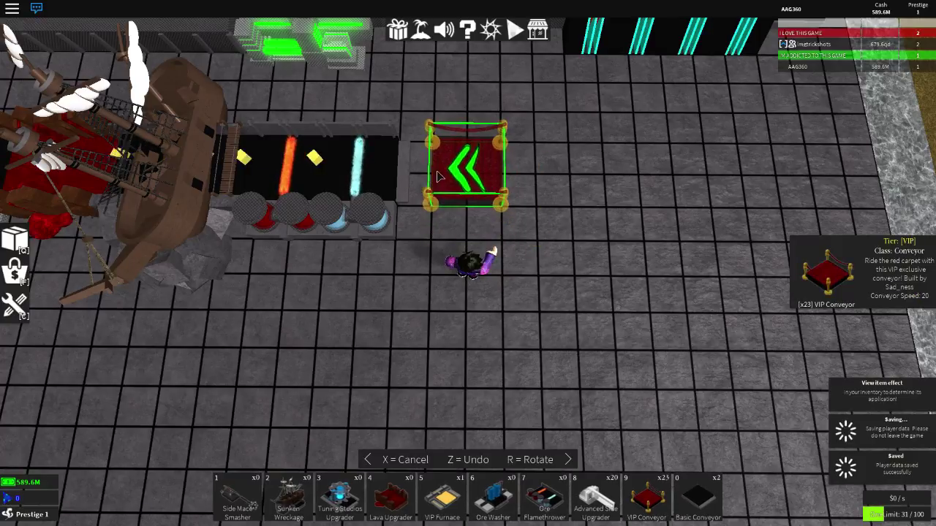
pyautogui.click(451, 176)
pyautogui.click(497, 176)
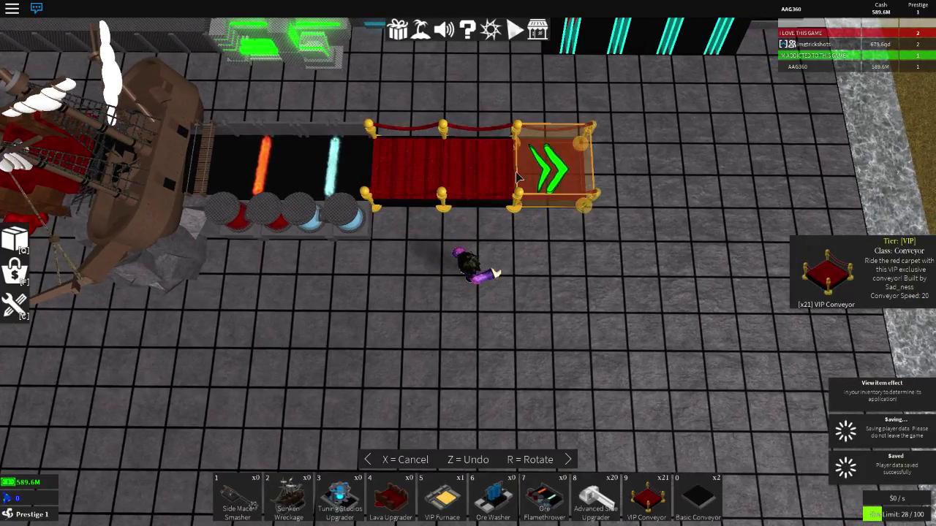
pyautogui.click(548, 175)
pyautogui.click(598, 178)
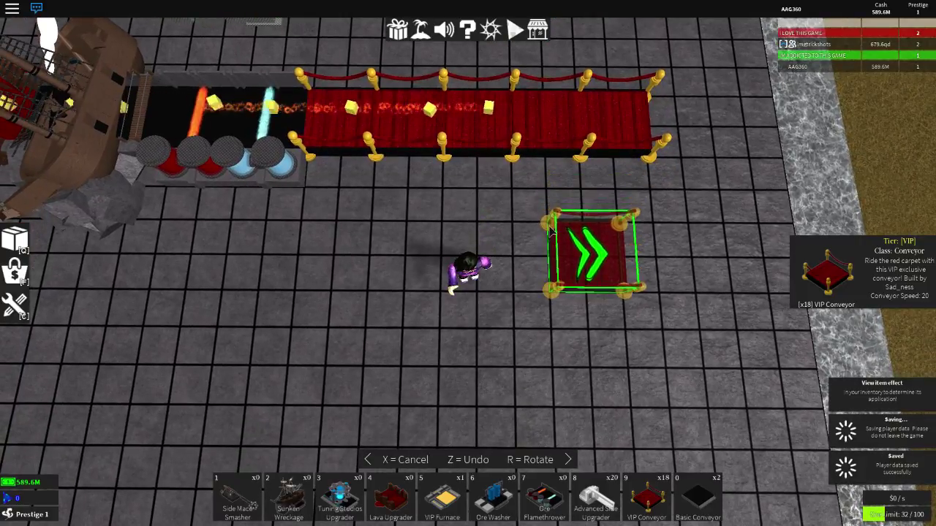
pyautogui.press('x')
pyautogui.scroll(-3, 550, 230)
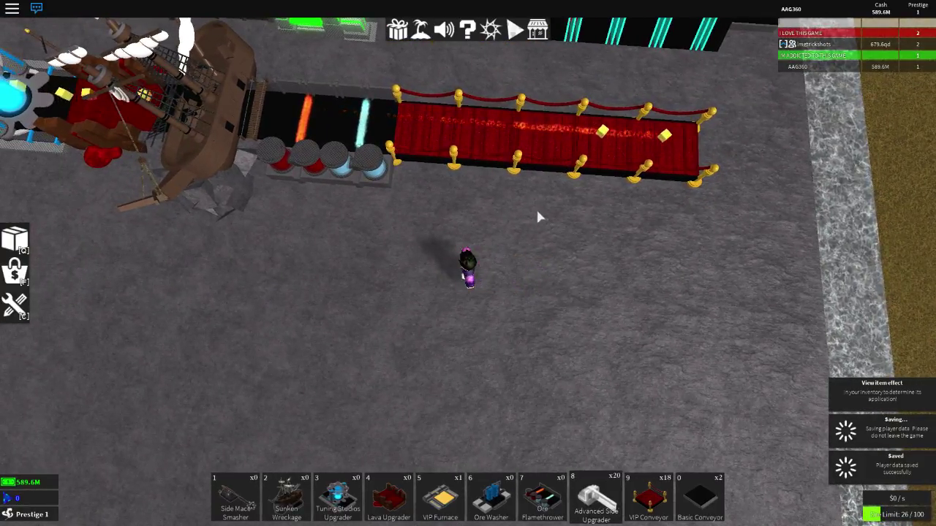
pyautogui.press('8')
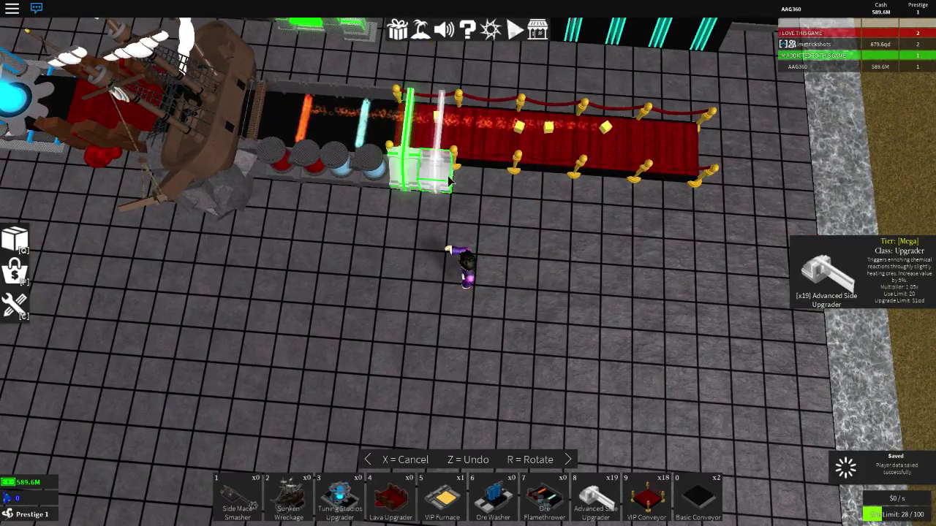
# Place Advanced Side Upgraders along the near edge of the VIP row to its end.
pyautogui.click(450, 181)
pyautogui.click(468, 182)
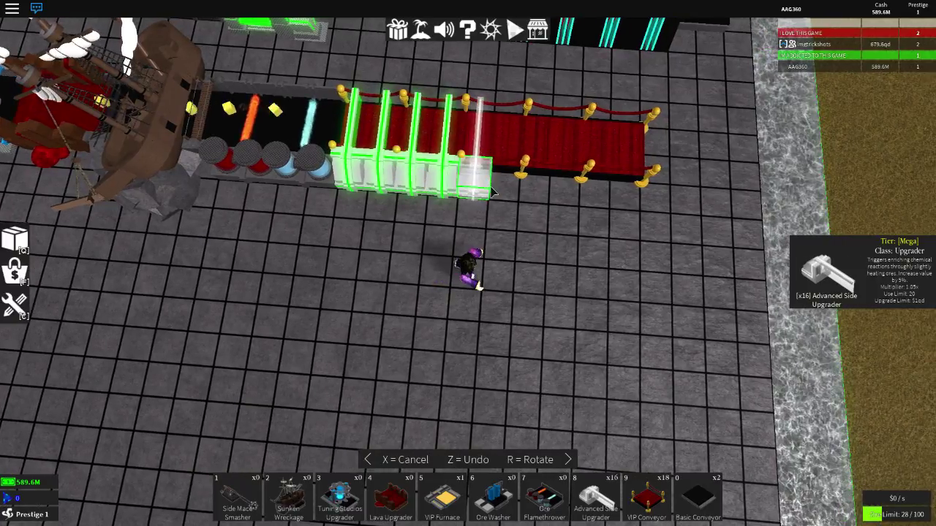
pyautogui.click(510, 196)
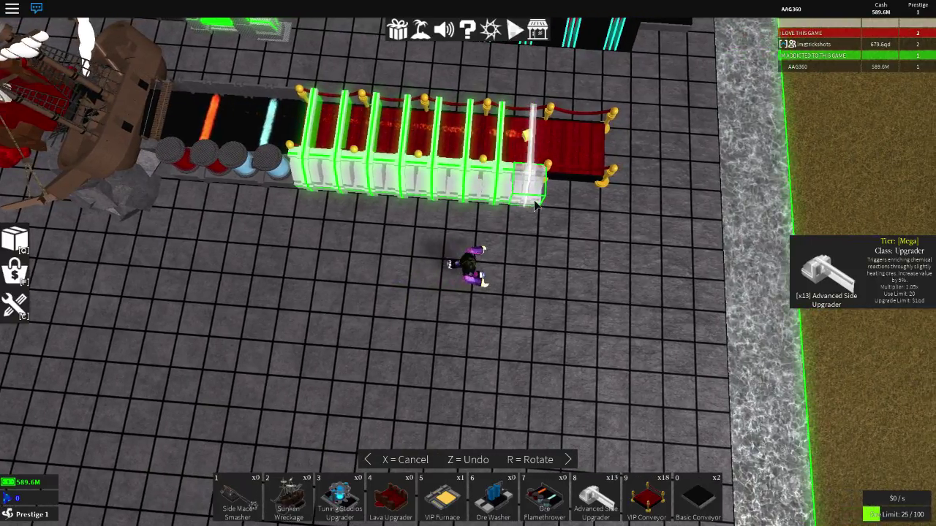
pyautogui.click(581, 206)
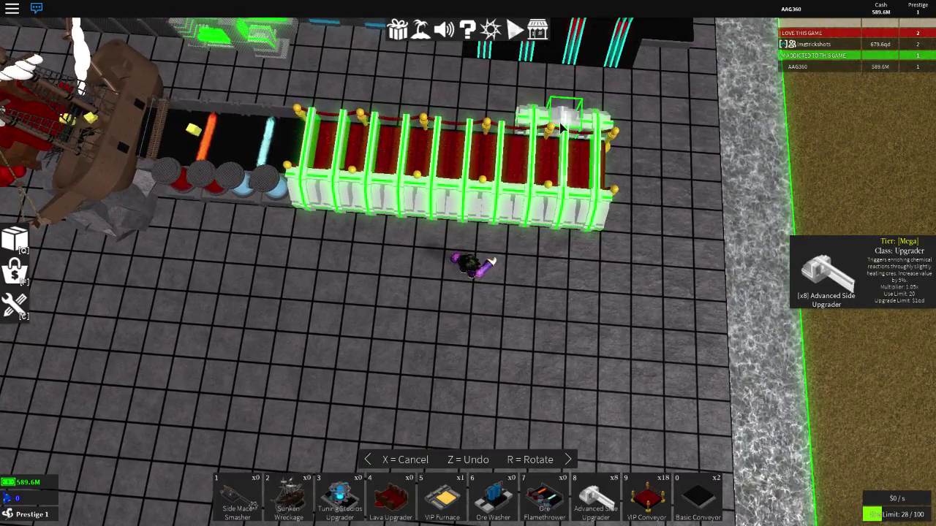
# Place the remaining Advanced Side Upgraders along the far edge of the row.
pyautogui.click(561, 128)
pyautogui.click(512, 109)
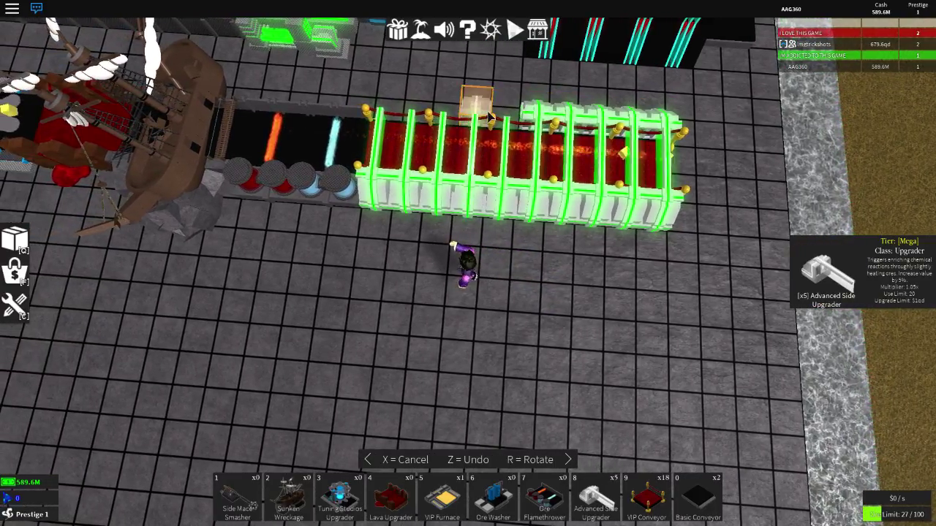
pyautogui.click(491, 116)
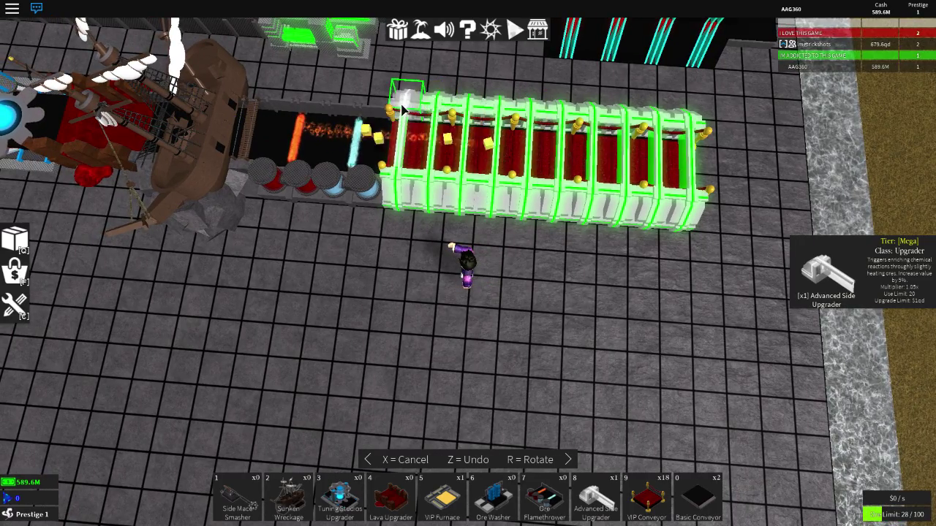
pyautogui.click(403, 108)
# Place the hotbar-5 item and orbit over the base while ore flows to the VIP Furnace.
pyautogui.moveTo(439, 146); pyautogui.dragTo(556, 167)
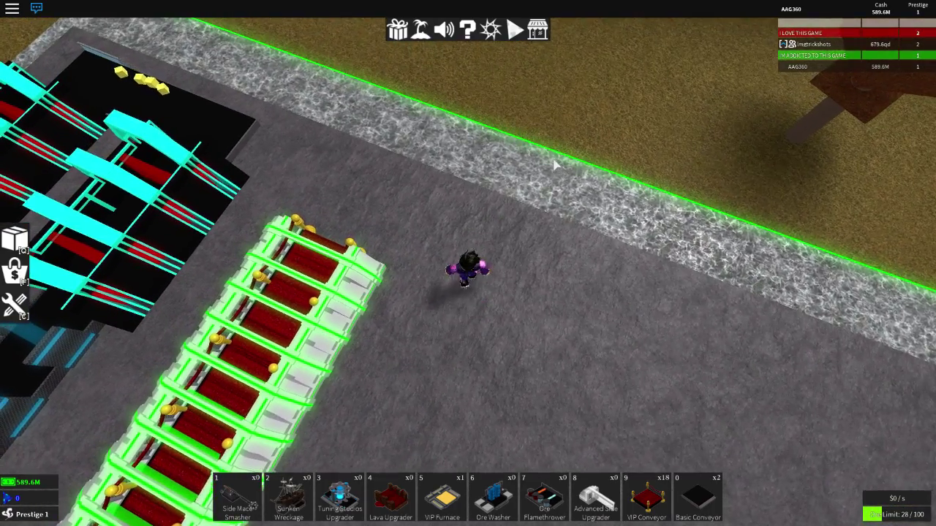
pyautogui.scroll(1, 555, 165)
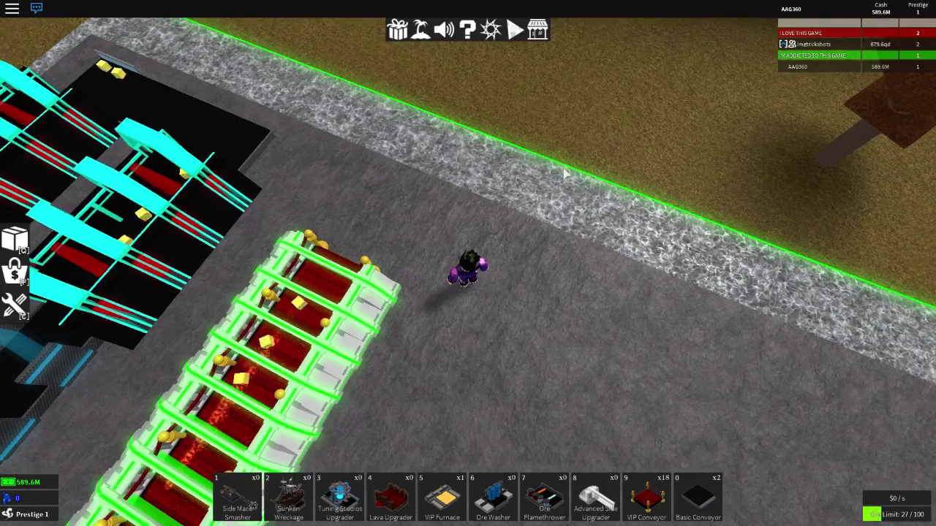
pyautogui.scroll(2, 564, 173)
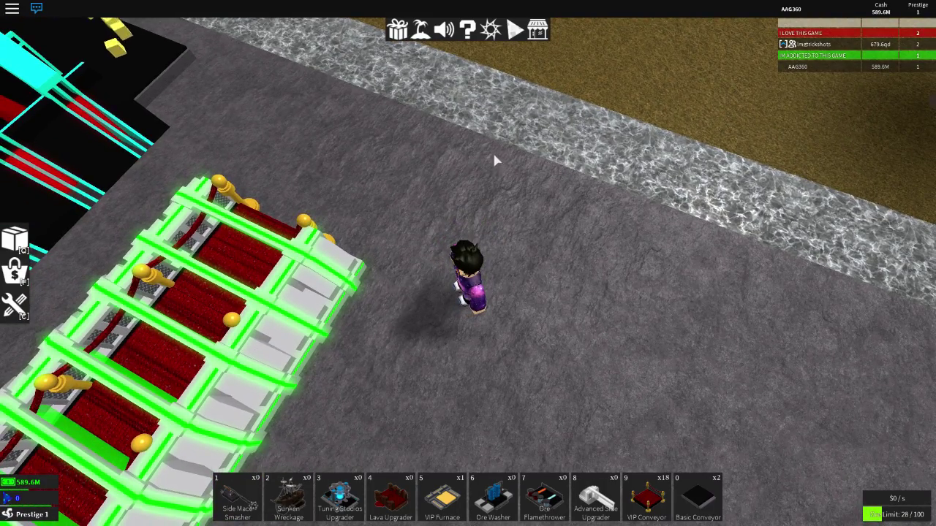
pyautogui.press('5')
pyautogui.click(306, 168)
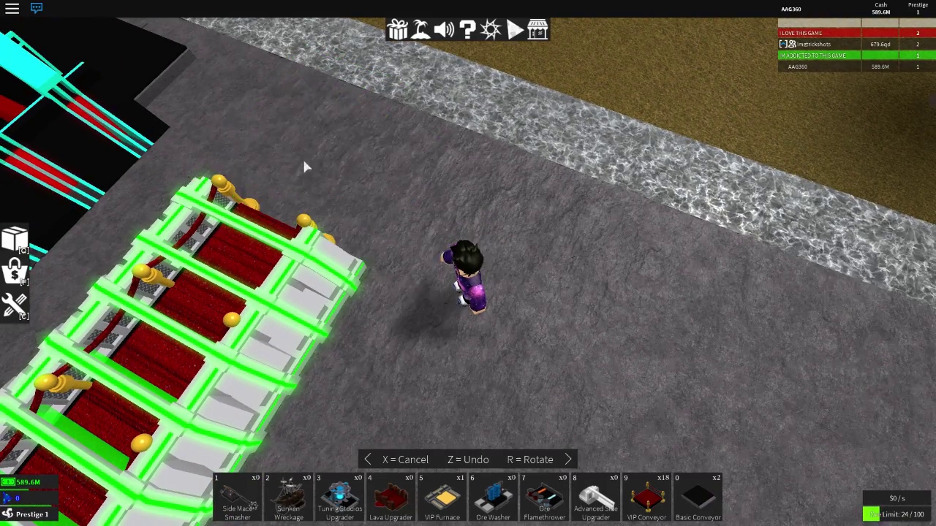
pyautogui.scroll(-5, 306, 168)
pyautogui.scroll(-3, 311, 160)
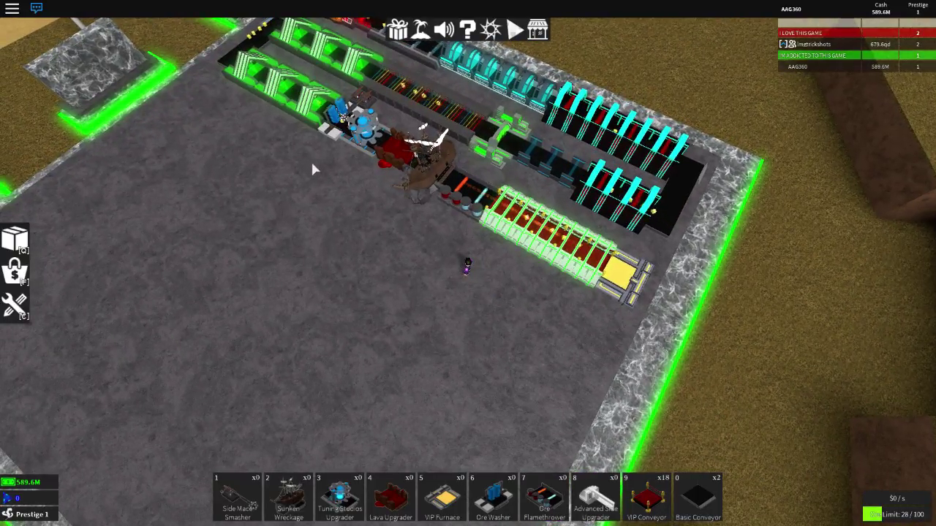
pyautogui.scroll(1, 313, 157)
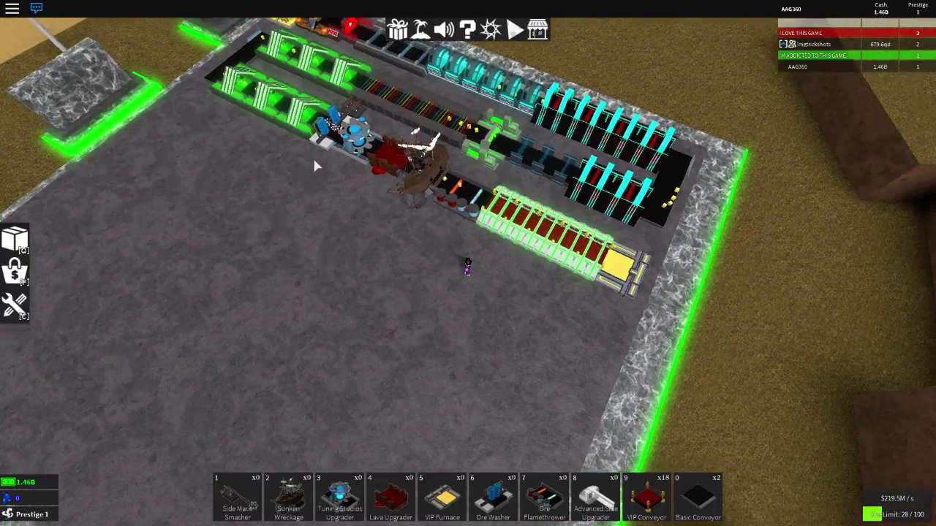
pyautogui.scroll(-4, 312, 167)
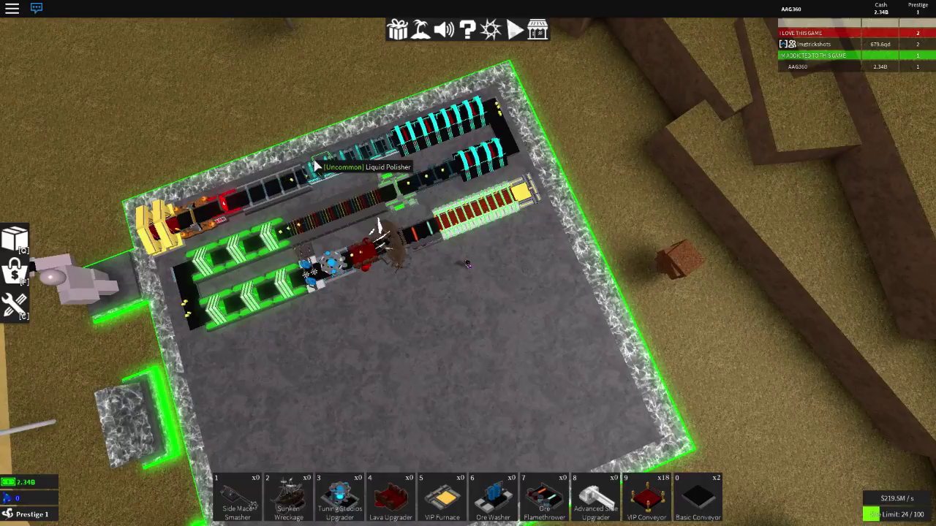
pyautogui.scroll(-3, 316, 167)
pyautogui.moveTo(316, 166); pyautogui.dragTo(316, 162)
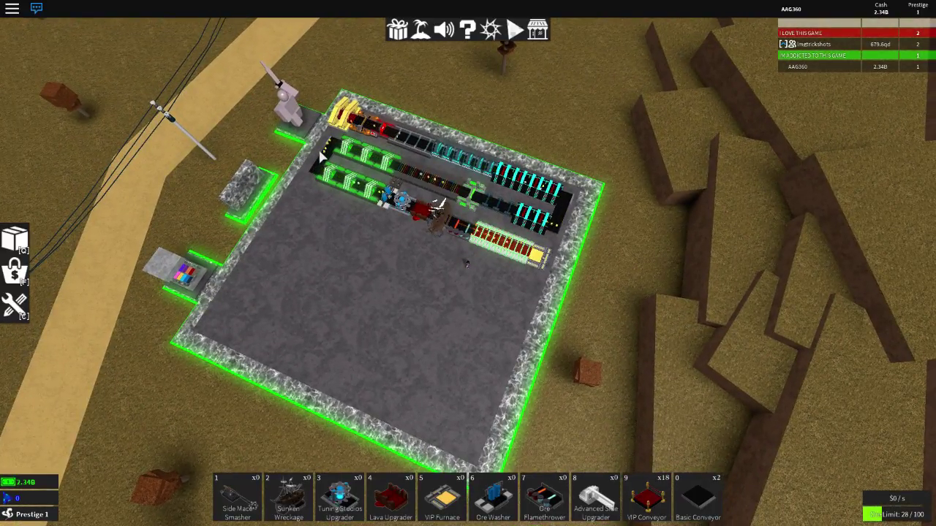
pyautogui.press('Left')
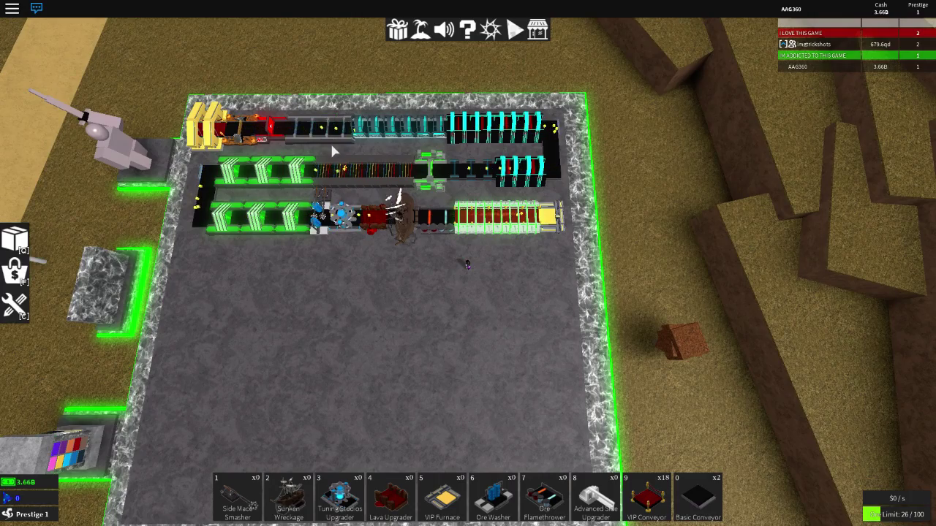
pyautogui.scroll(4, 331, 152)
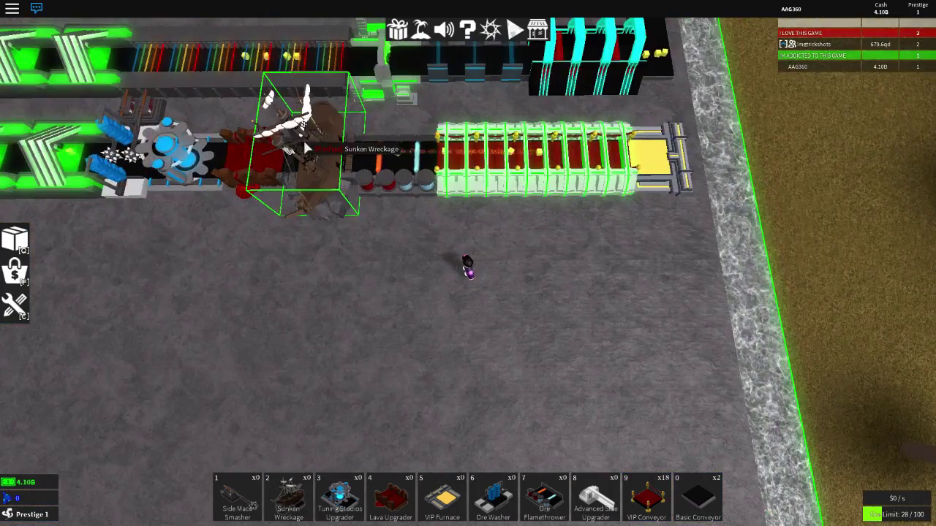
pyautogui.scroll(4, 365, 183)
pyautogui.scroll(4, 416, 158)
pyautogui.scroll(3, 439, 219)
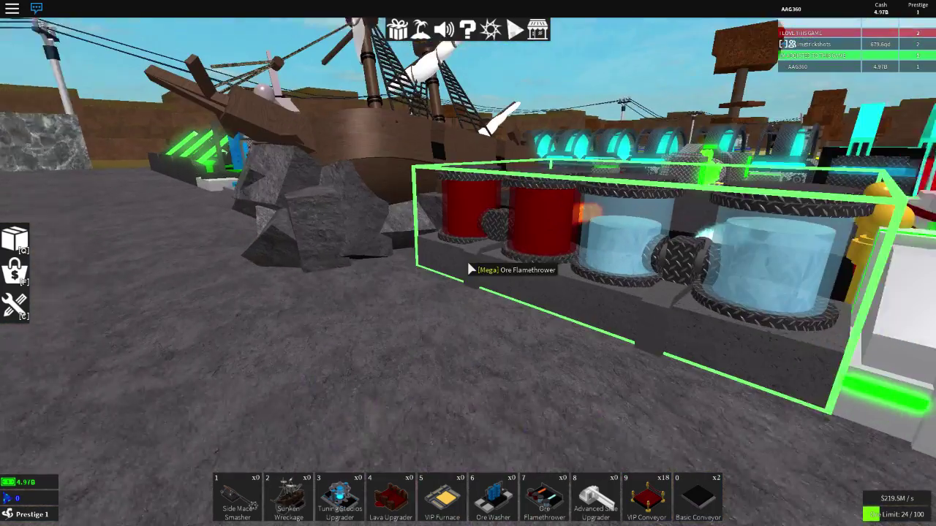
# Walk past the Ore Flamethrower, Sunken Wreckage, Tuning Studios Upgrader and Slime Caker, then view the base top-down.
pyautogui.press('Left')
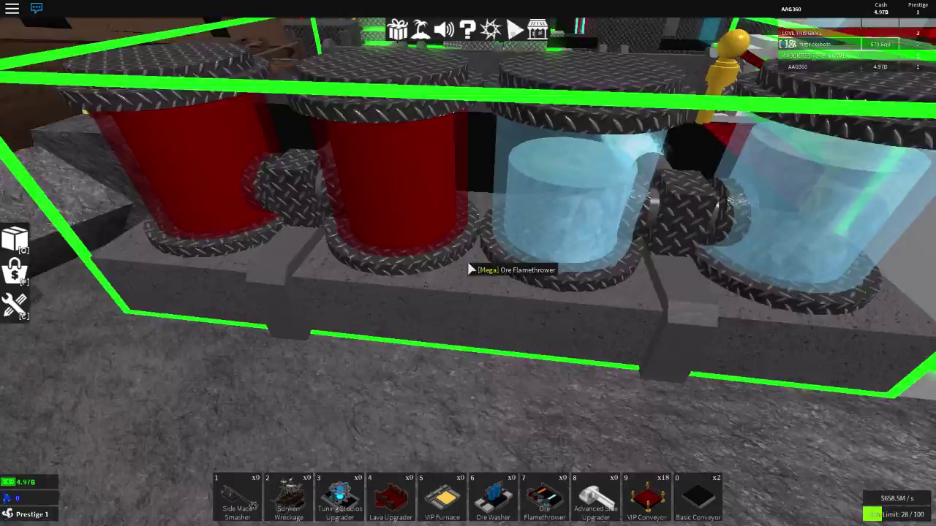
pyautogui.scroll(-8, 472, 271)
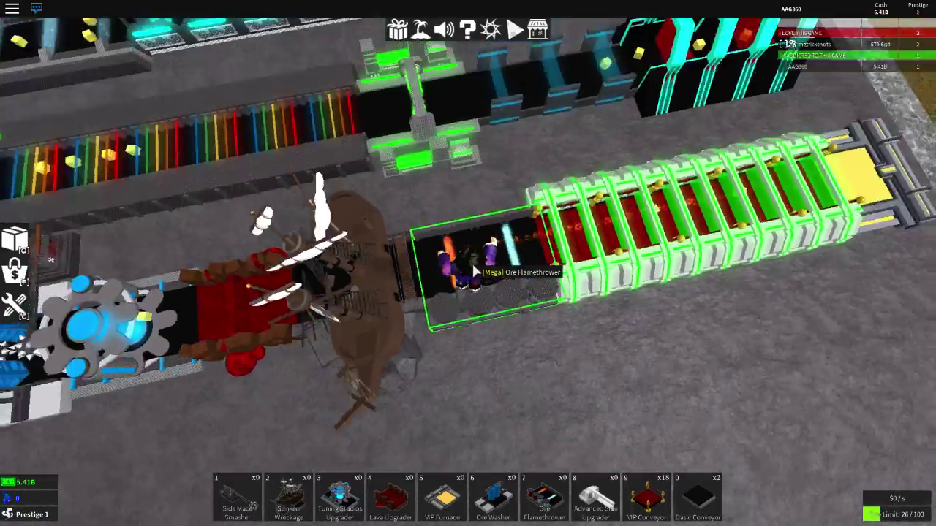
pyautogui.press('w')
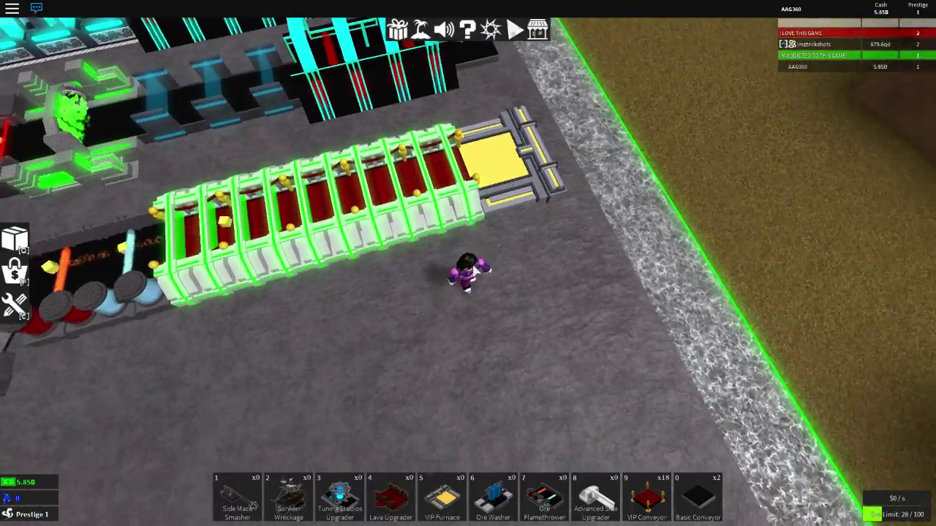
pyautogui.scroll(4, 471, 272)
pyautogui.scroll(4, 472, 272)
pyautogui.scroll(3, 472, 272)
pyautogui.scroll(-5, 472, 270)
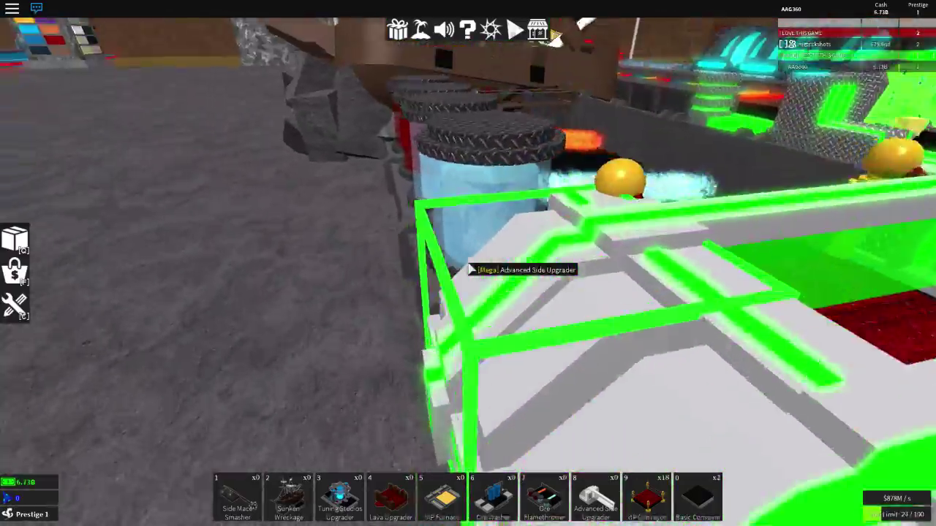
pyautogui.press('w')
pyautogui.scroll(3, 472, 270)
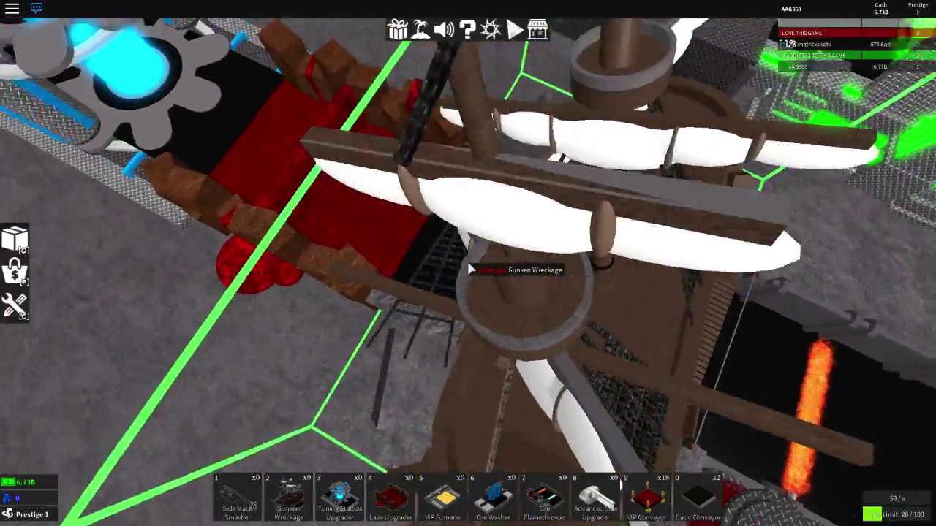
pyautogui.scroll(-4, 472, 270)
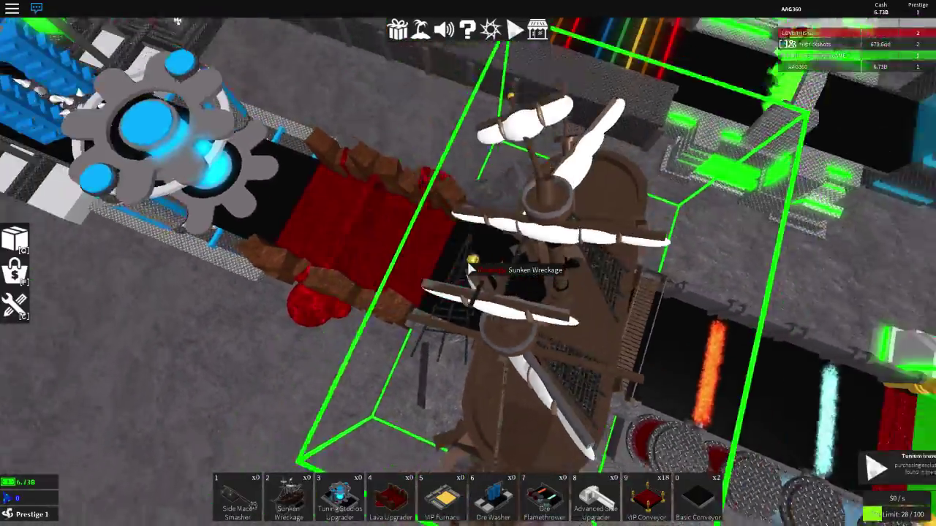
pyautogui.press('a')
pyautogui.scroll(-5, 472, 270)
pyautogui.scroll(6, 471, 270)
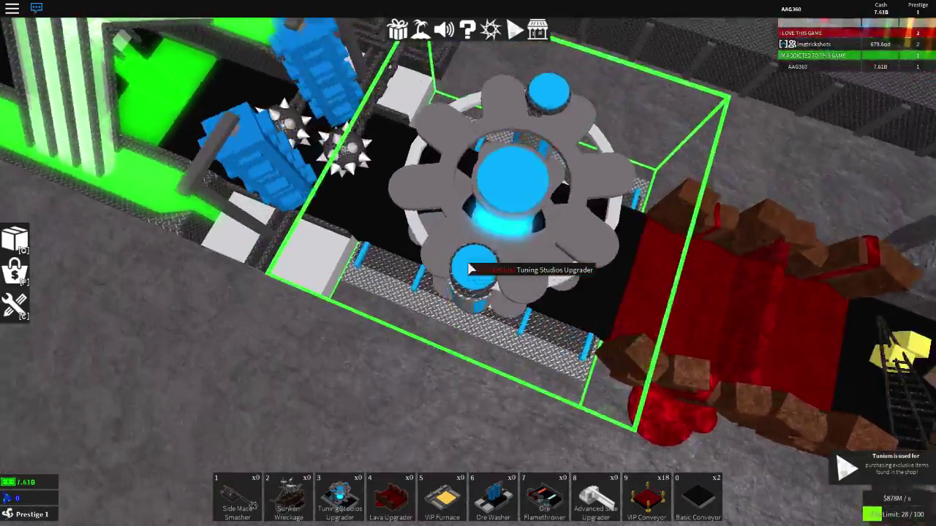
pyautogui.scroll(4, 472, 270)
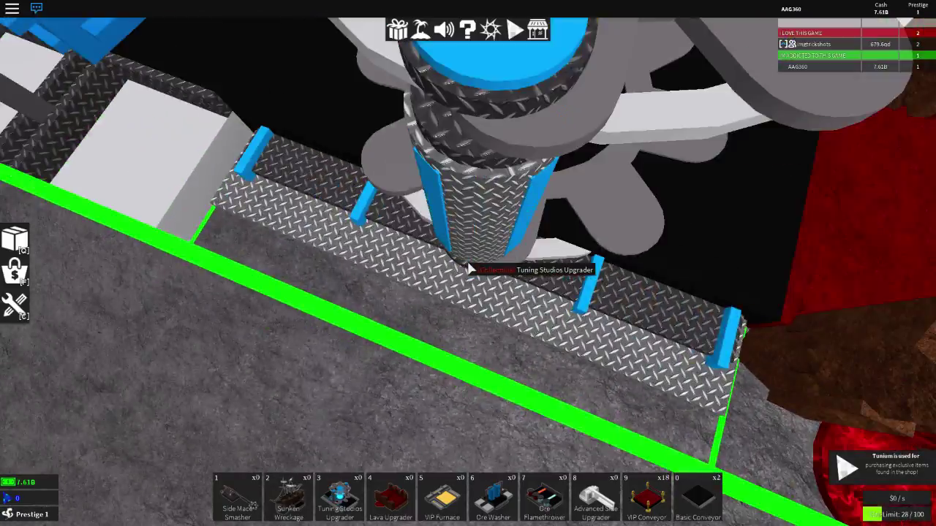
pyautogui.press('a')
pyautogui.scroll(-5, 472, 269)
pyautogui.scroll(4, 472, 269)
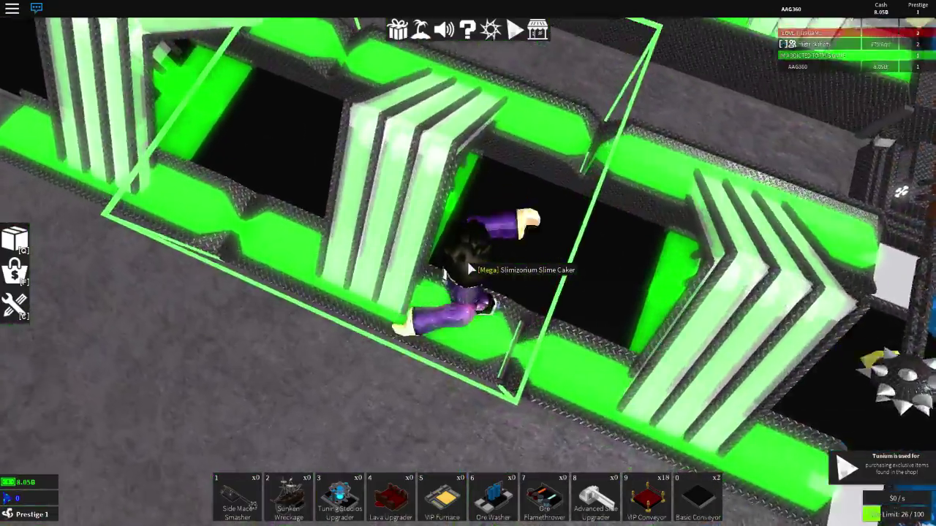
pyautogui.scroll(-5, 471, 270)
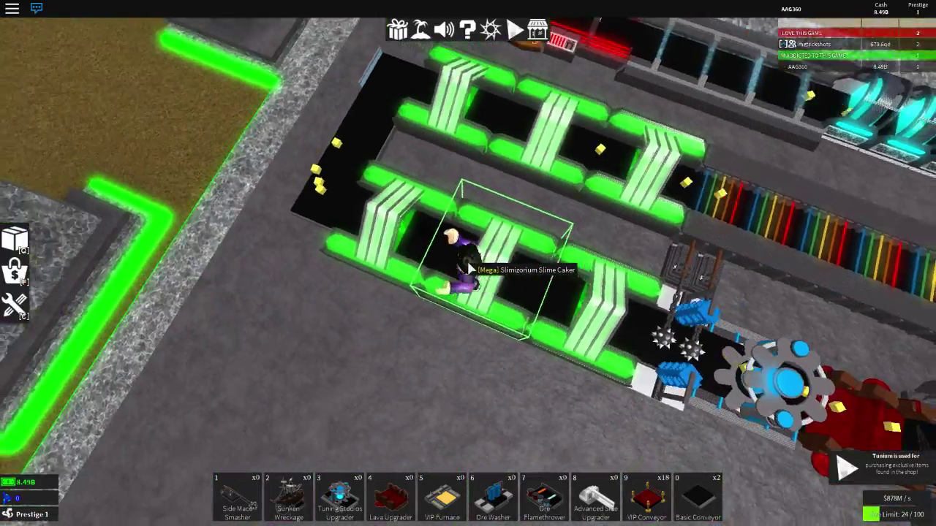
pyautogui.scroll(4, 471, 270)
pyautogui.moveTo(472, 270); pyautogui.dragTo(472, 270)
pyautogui.press('s')
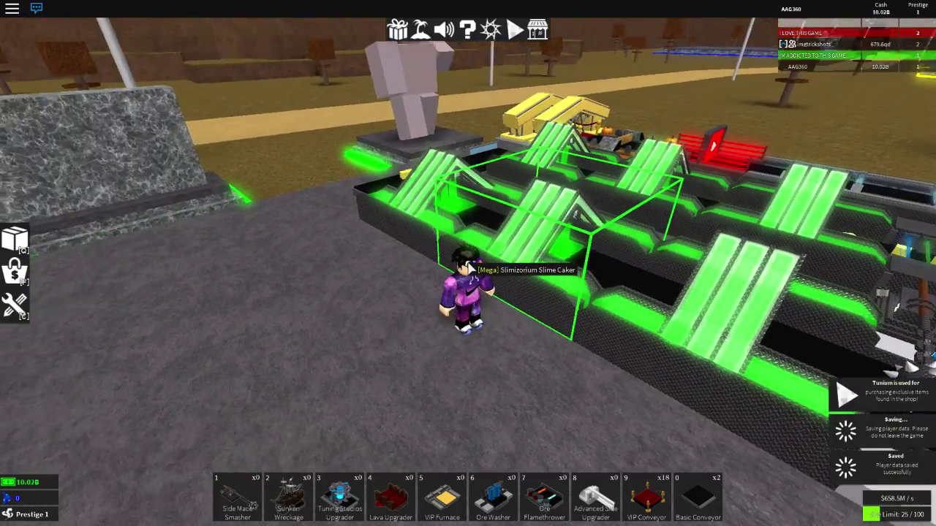
pyautogui.scroll(-5, 472, 270)
pyautogui.moveTo(471, 270); pyautogui.dragTo(472, 267)
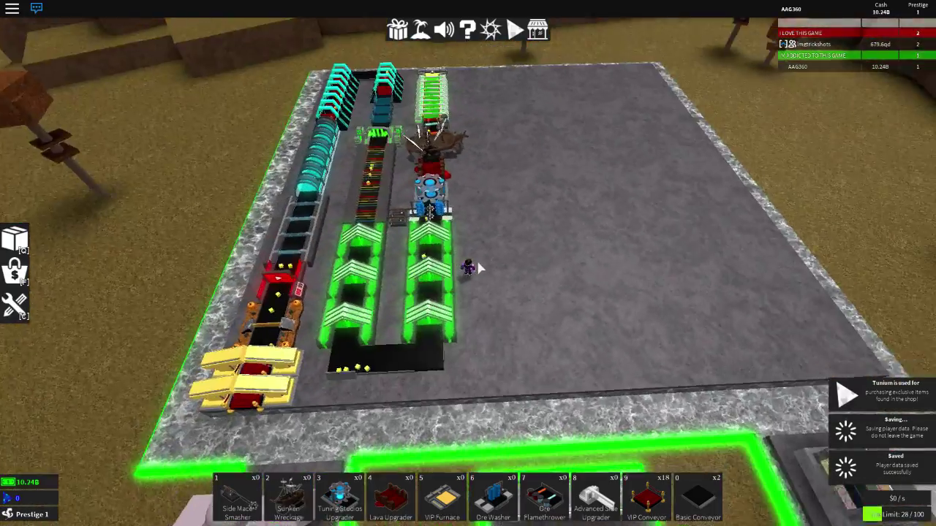
pyautogui.scroll(-3, 472, 267)
pyautogui.scroll(1, 479, 267)
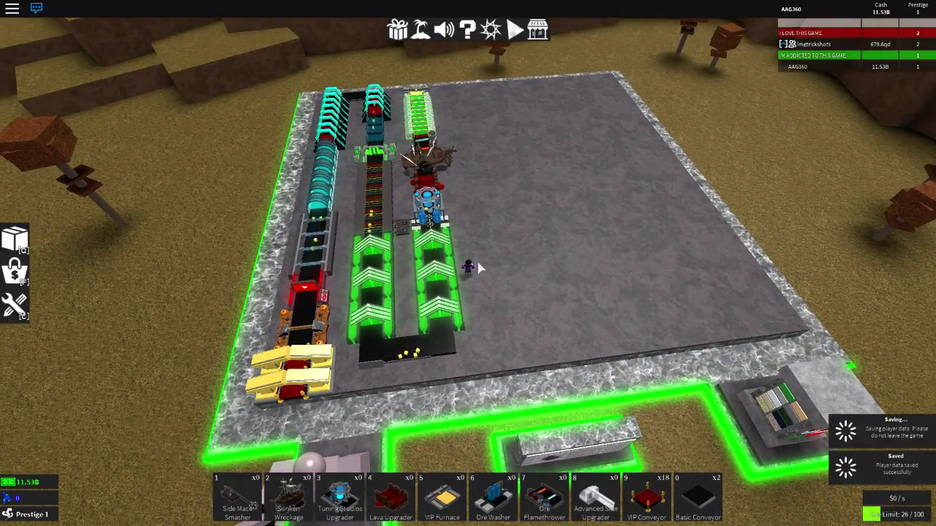
# Withdraw the selected lower-row VIP conveyors, side upgraders and furnace into inventory.
pyautogui.moveTo(479, 270); pyautogui.dragTo(468, 269)
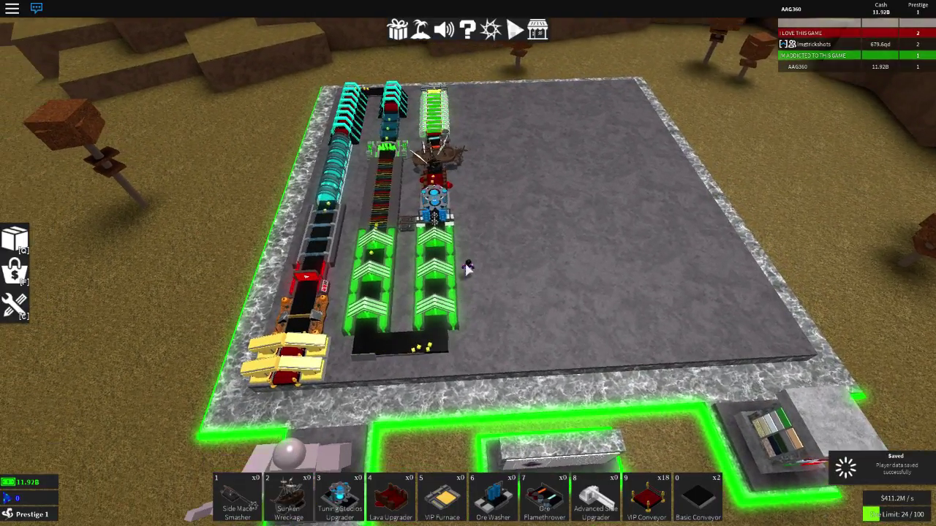
pyautogui.click(510, 313)
pyautogui.scroll(5, 551, 308)
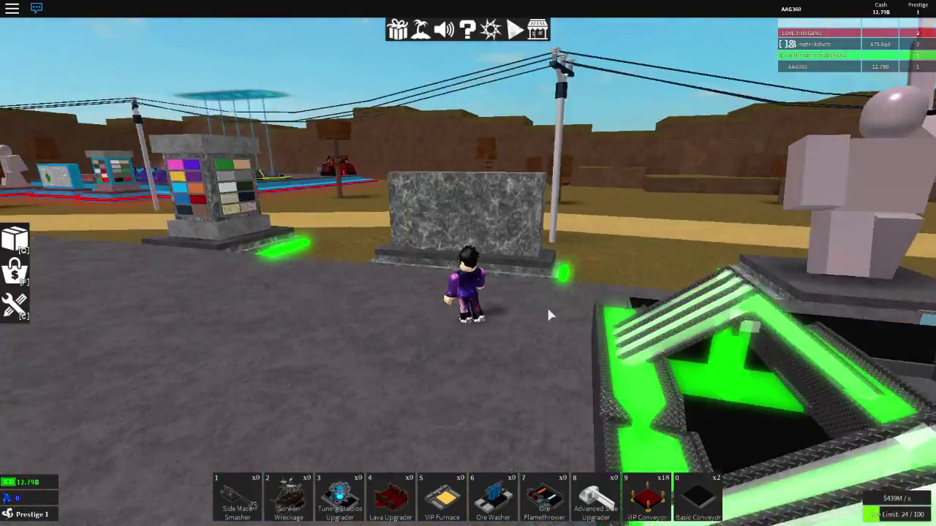
pyautogui.press('w')
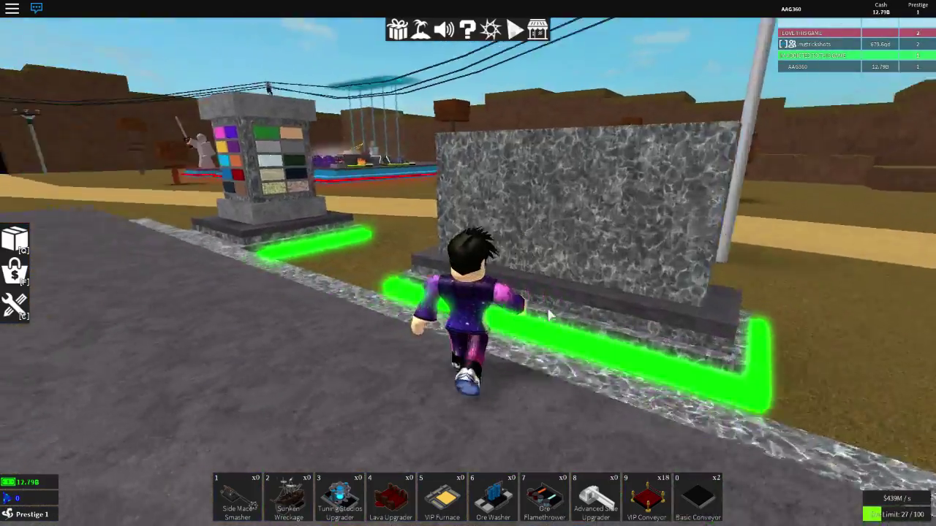
pyautogui.scroll(-5, 546, 305)
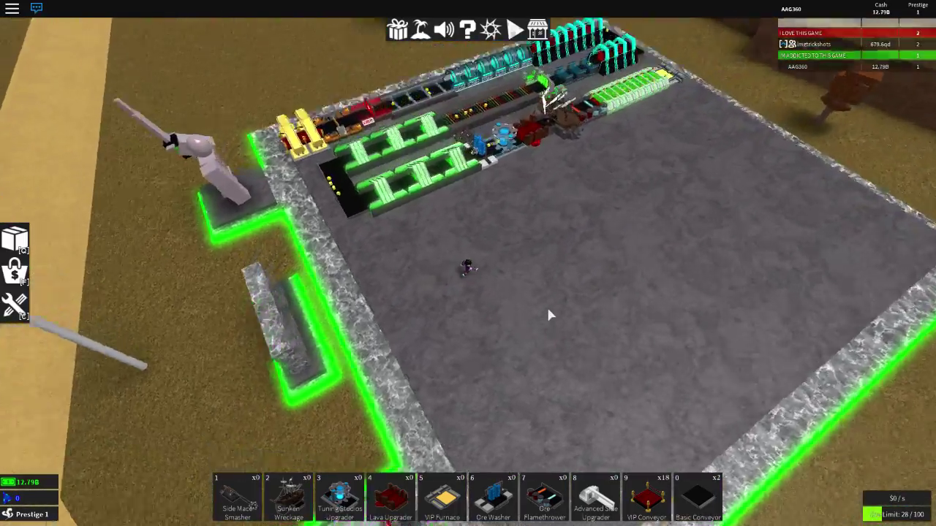
pyautogui.scroll(-3, 546, 305)
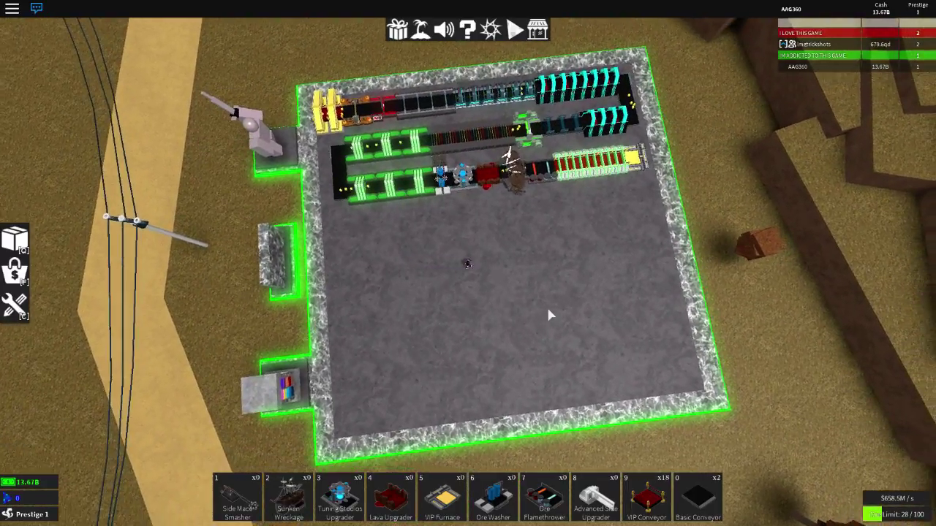
pyautogui.rightClick(547, 306)
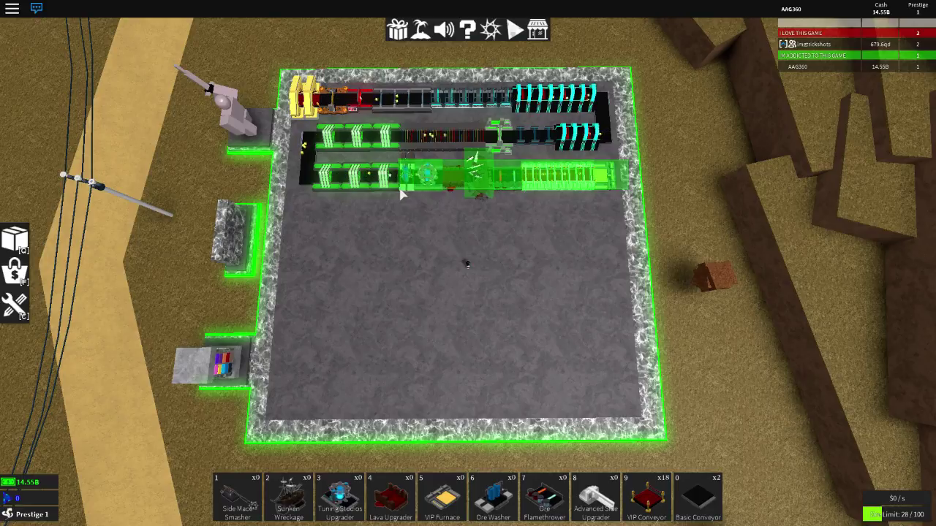
pyautogui.rightClick(400, 192)
pyautogui.click(563, 184)
pyautogui.scroll(5, 399, 210)
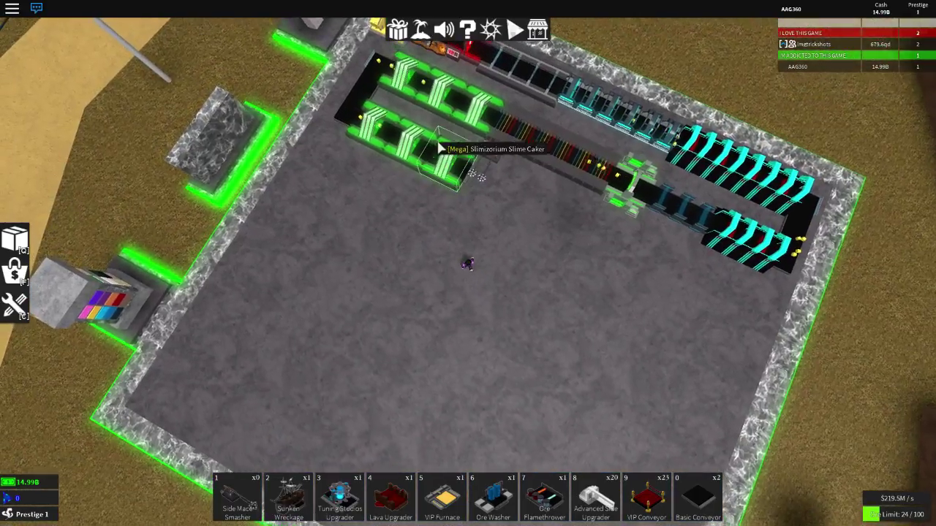
# Withdraw the Side Mace Smashers and view the Acid Spitter in inventory.
pyautogui.rightClick(497, 167)
pyautogui.click(521, 173)
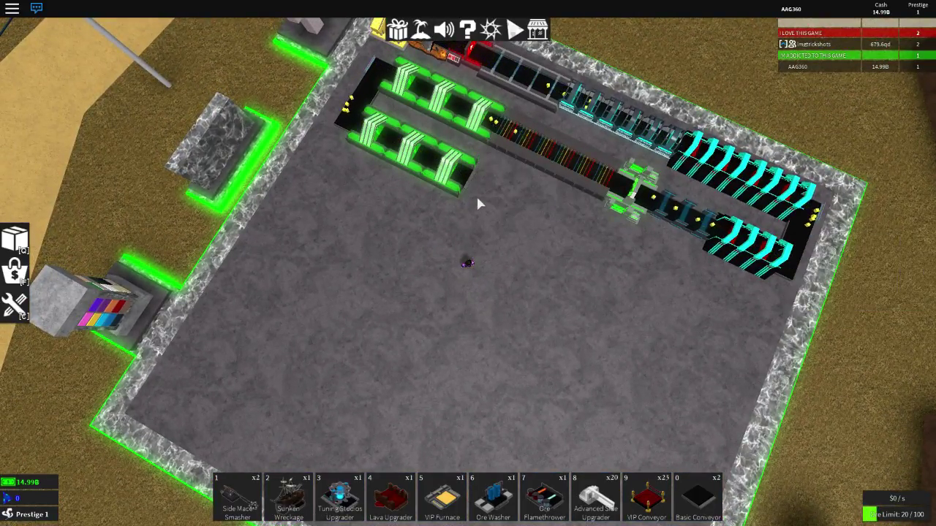
pyautogui.scroll(5, 476, 203)
pyautogui.press('e')
pyautogui.click(524, 234)
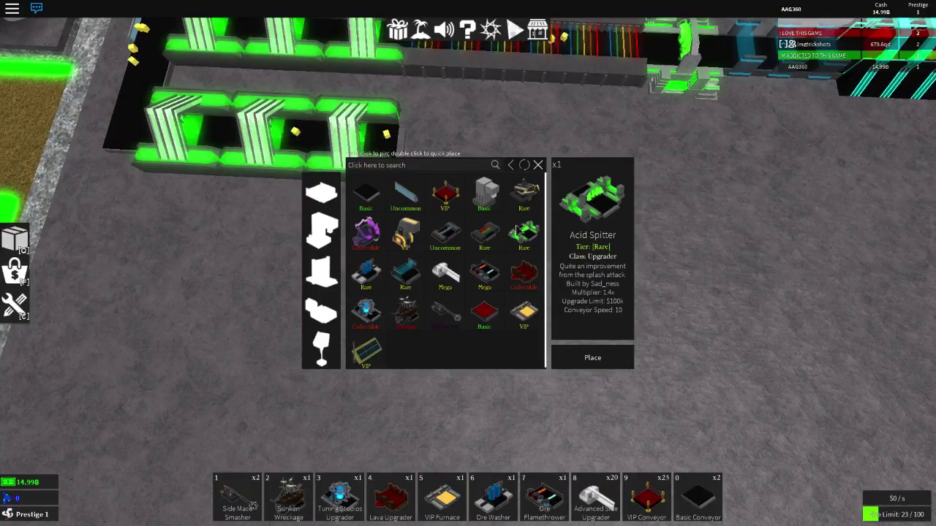
# Buy a Slimizorium Slime Caker and set it at the lower row's end.
pyautogui.press('f')
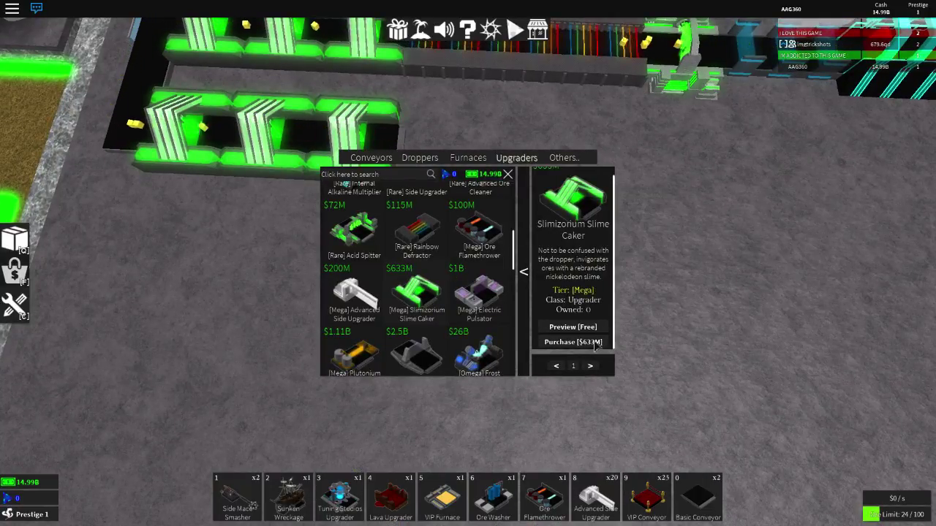
pyautogui.click(589, 343)
pyautogui.press('e')
pyautogui.press('e')
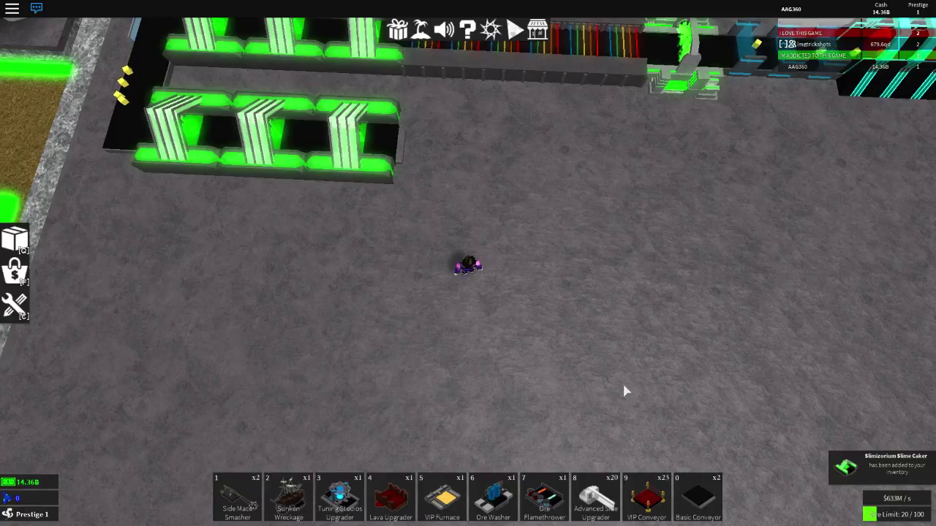
pyautogui.press('e')
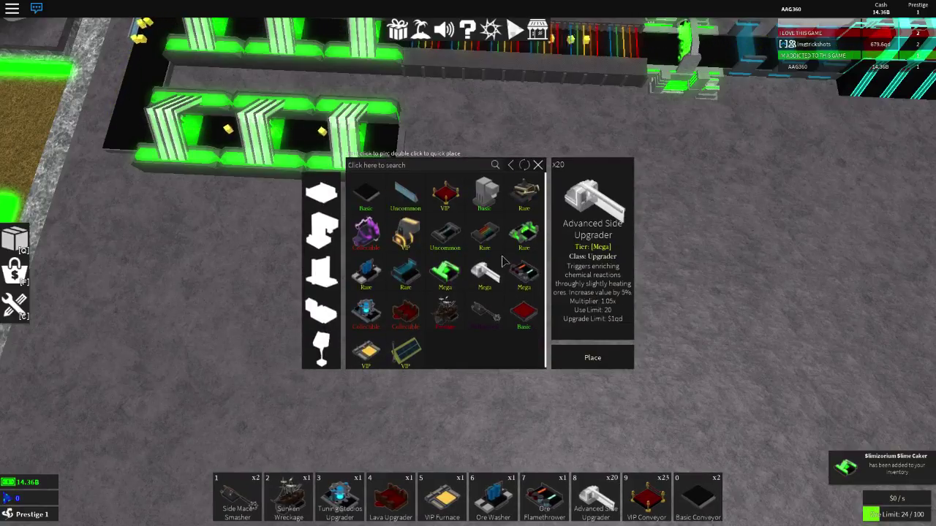
pyautogui.click(593, 357)
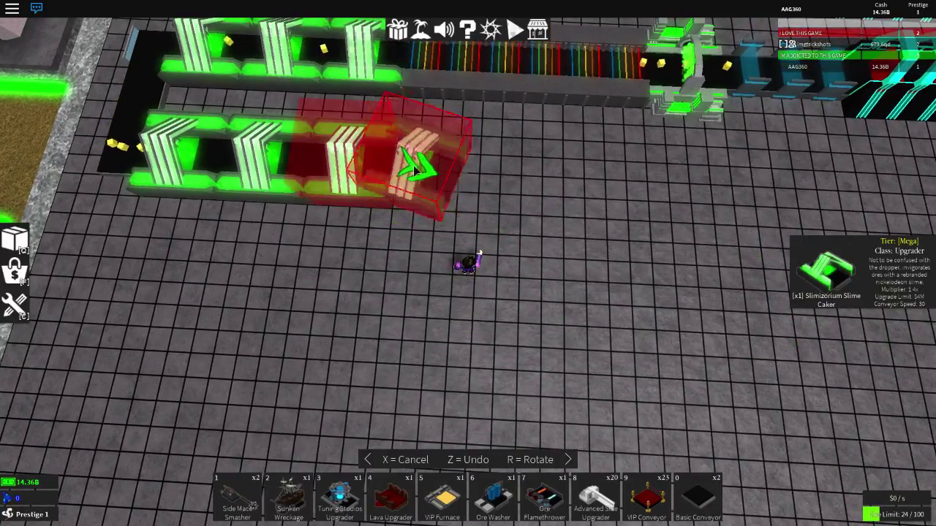
pyautogui.click(432, 183)
pyautogui.click(430, 185)
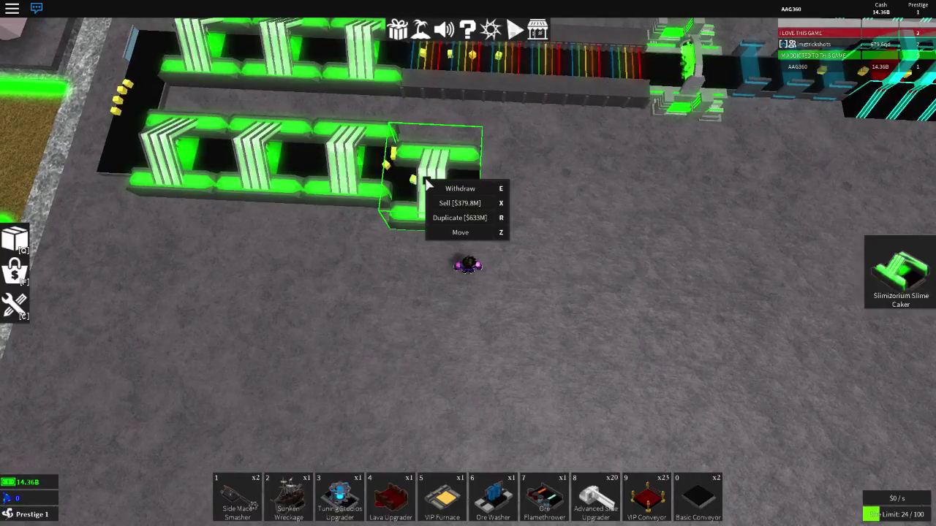
pyautogui.click(460, 233)
pyautogui.click(439, 179)
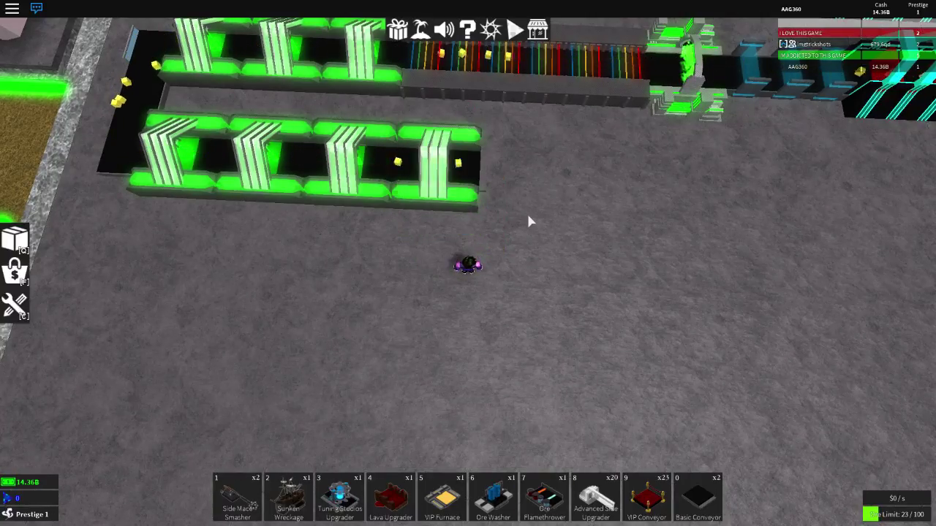
# Buy a second Slimizorium Slime Caker and place it at the lower row's end.
pyautogui.press('e')
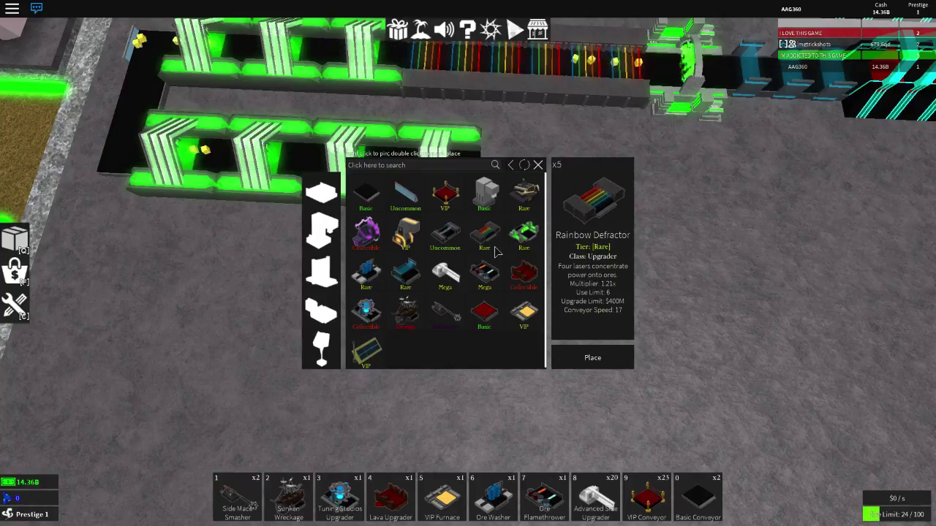
pyautogui.press('f')
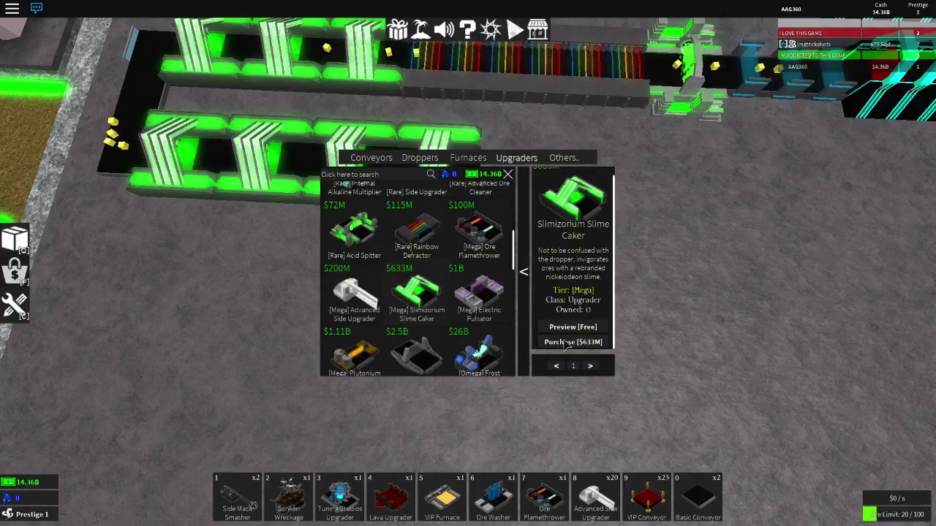
pyautogui.click(567, 343)
pyautogui.moveTo(445, 275)
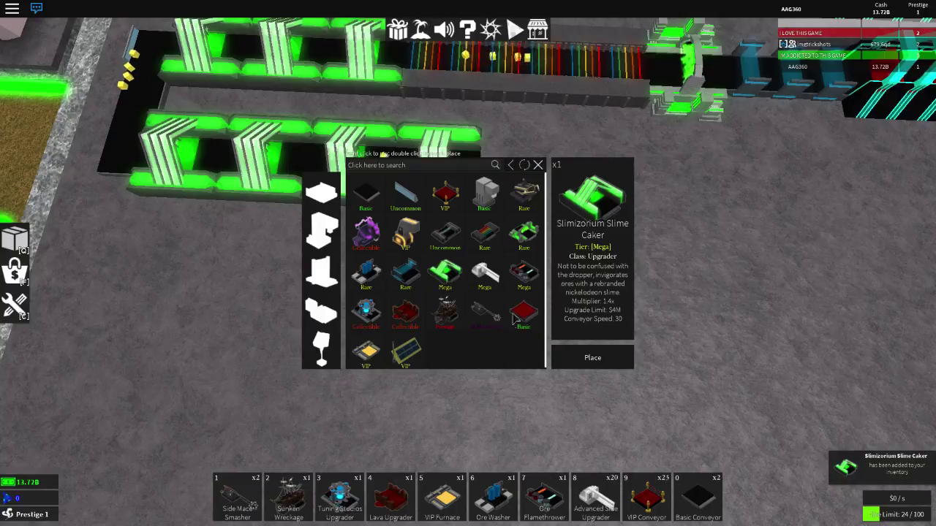
pyautogui.click(592, 357)
pyautogui.click(512, 161)
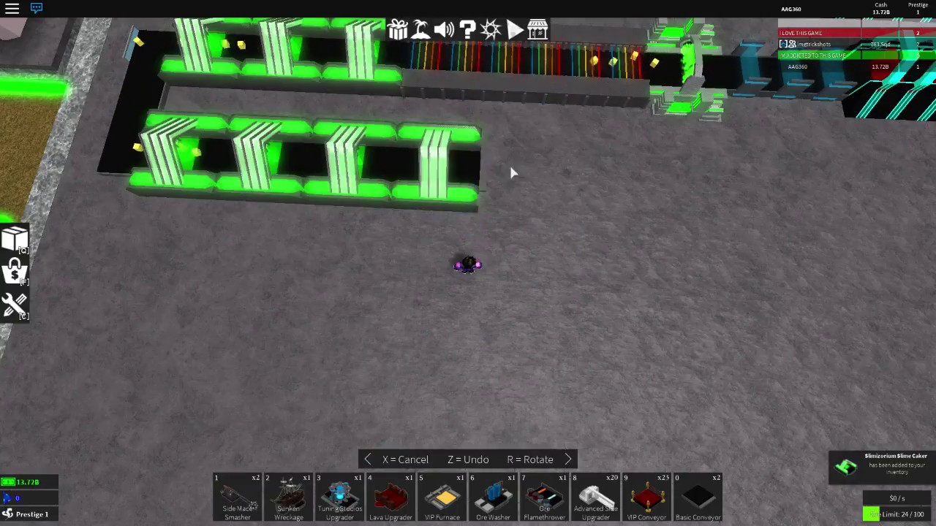
pyautogui.press('x')
pyautogui.scroll(-3, 581, 229)
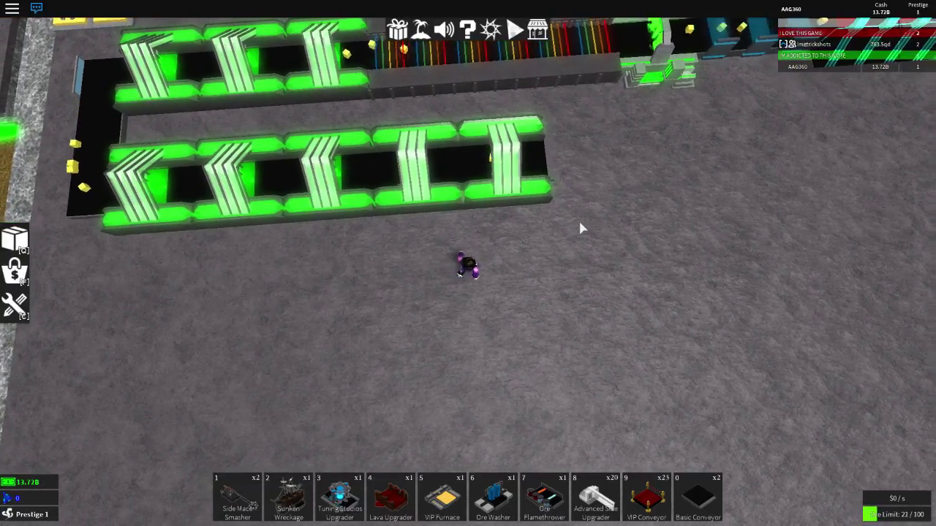
# Buy a third Slimizorium Slime Caker and find it among owned items.
pyautogui.press('e')
pyautogui.press('e')
pyautogui.press('f')
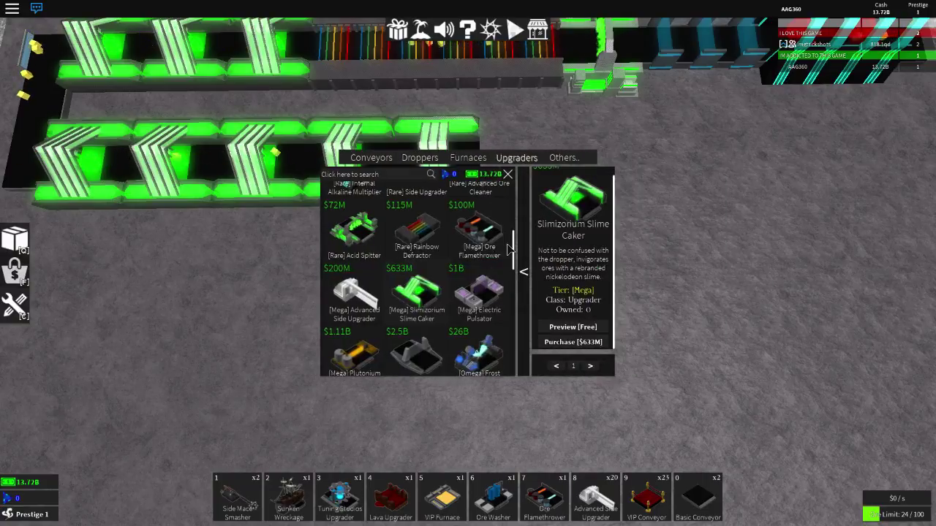
pyautogui.click(582, 345)
pyautogui.press('f')
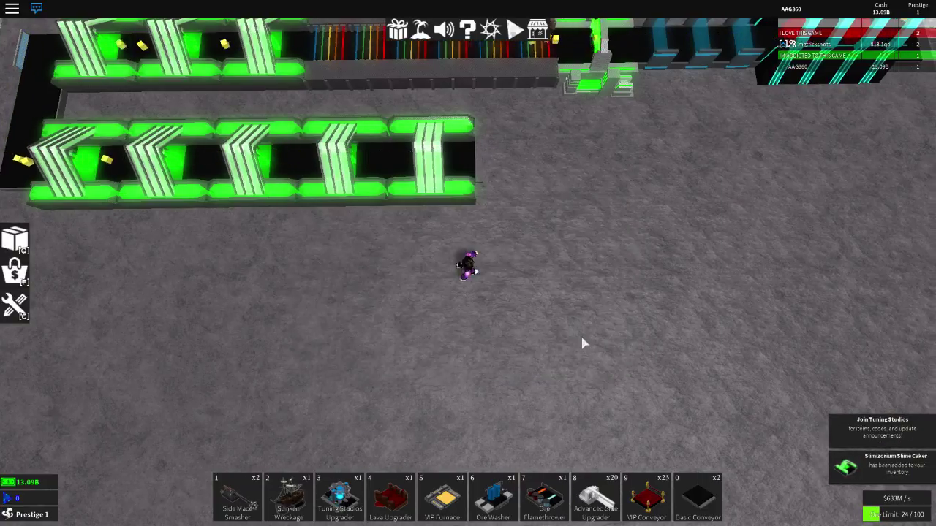
pyautogui.press('e')
pyautogui.click(445, 277)
pyautogui.click(485, 276)
pyautogui.click(457, 280)
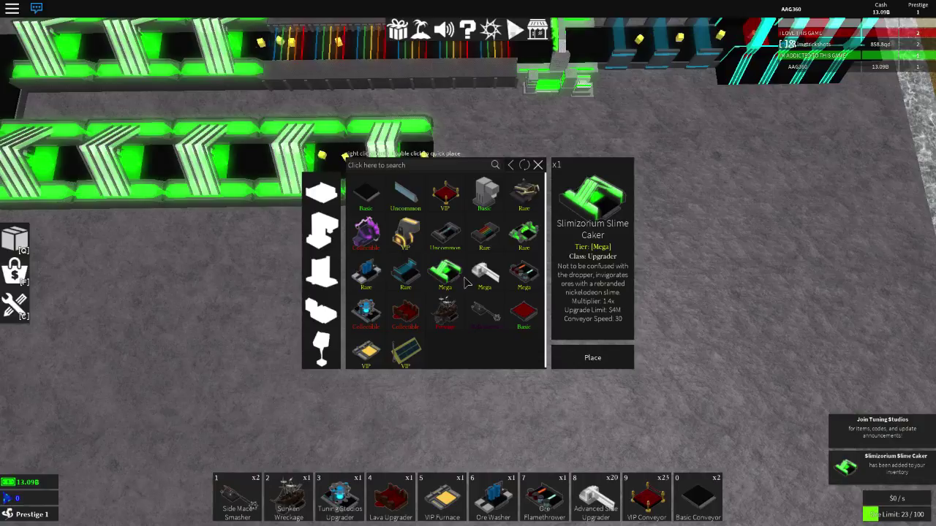
# Place the third Slime Caker at the row's end after cancelling an accidental Basic Furnace pick.
pyautogui.click(524, 314)
pyautogui.click(593, 357)
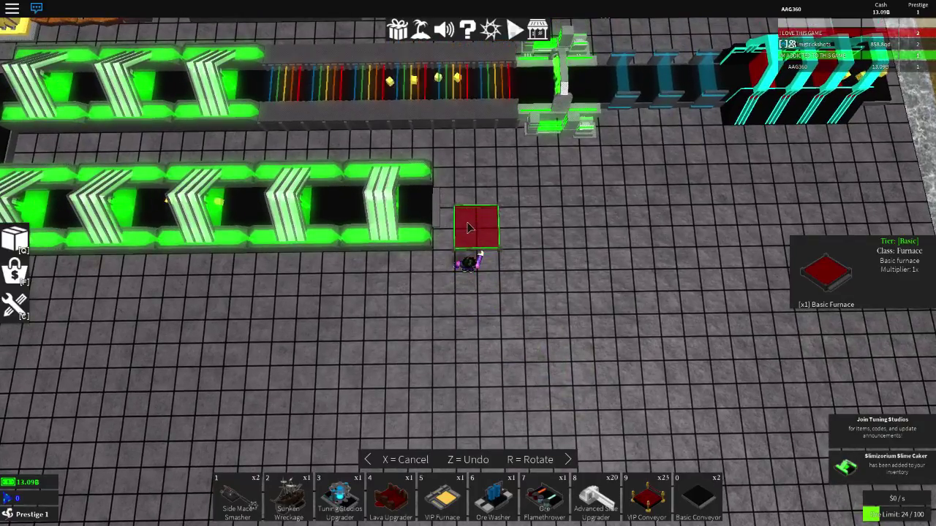
pyautogui.press('x')
pyautogui.press('e')
pyautogui.click(444, 282)
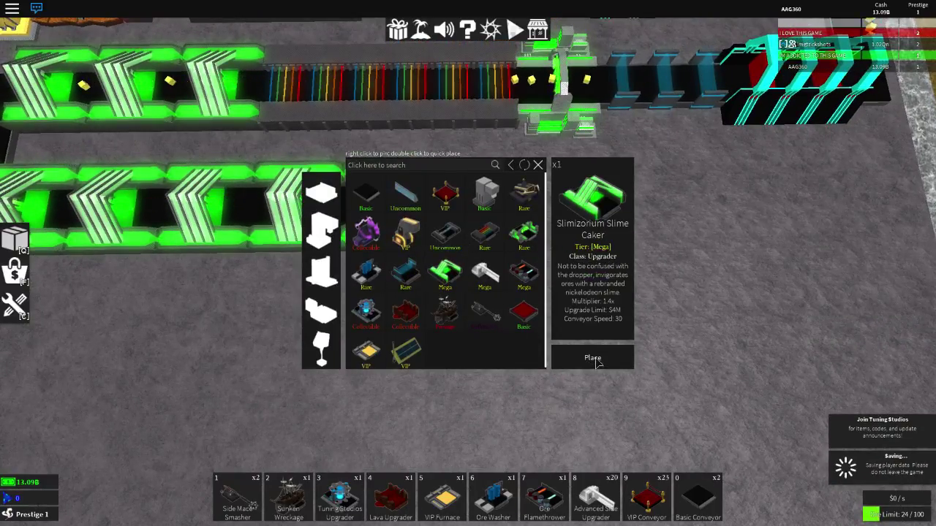
pyautogui.click(595, 358)
pyautogui.click(468, 197)
pyautogui.press('x')
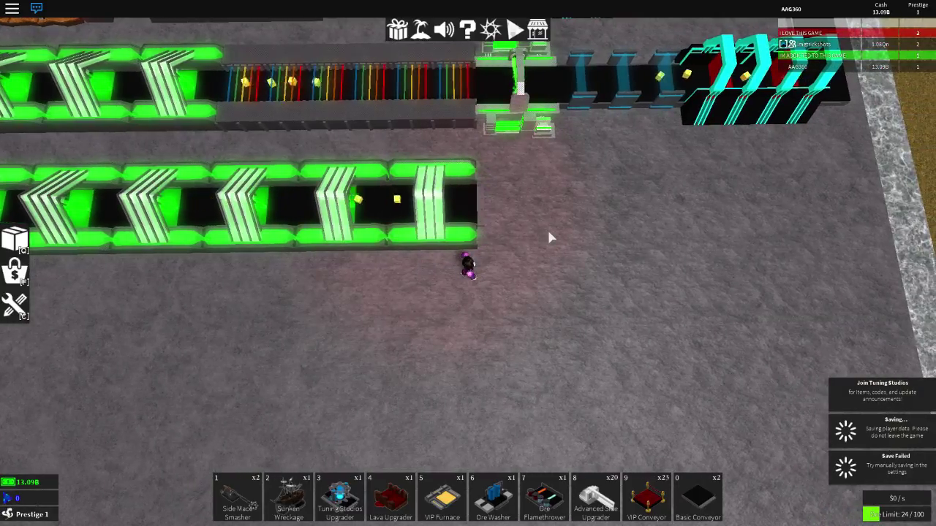
# Turn the camera to an angled view of the extended slime caker row.
pyautogui.click(446, 204)
pyautogui.press('Escape')
pyautogui.rightClick(478, 223)
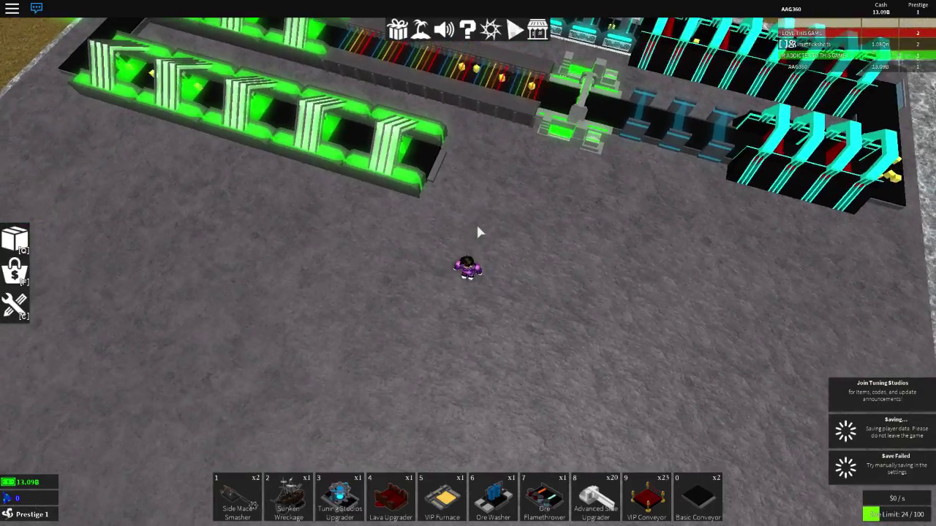
pyautogui.press('w')
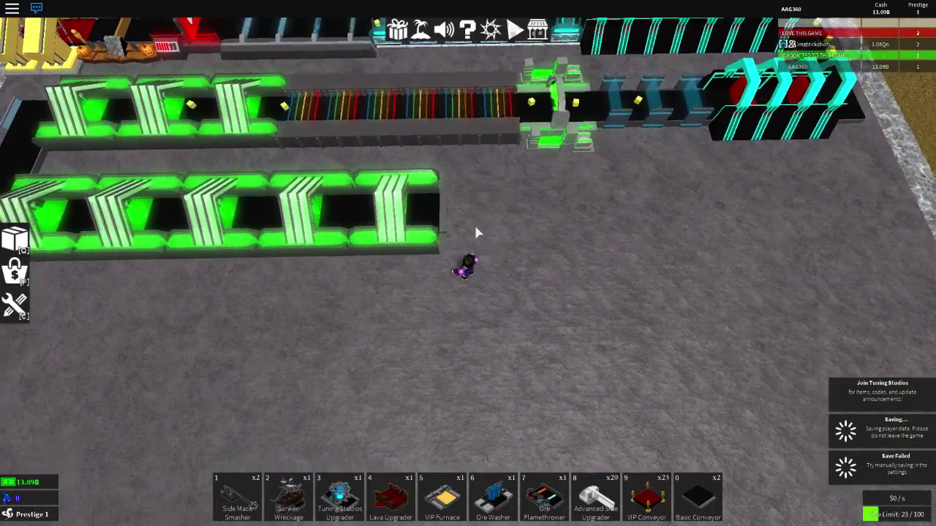
pyautogui.rightClick(474, 233)
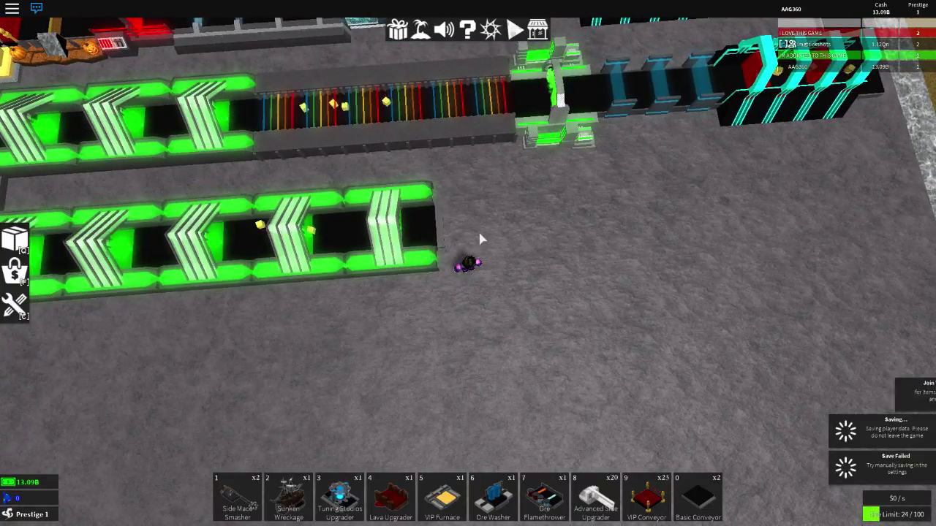
pyautogui.press('s')
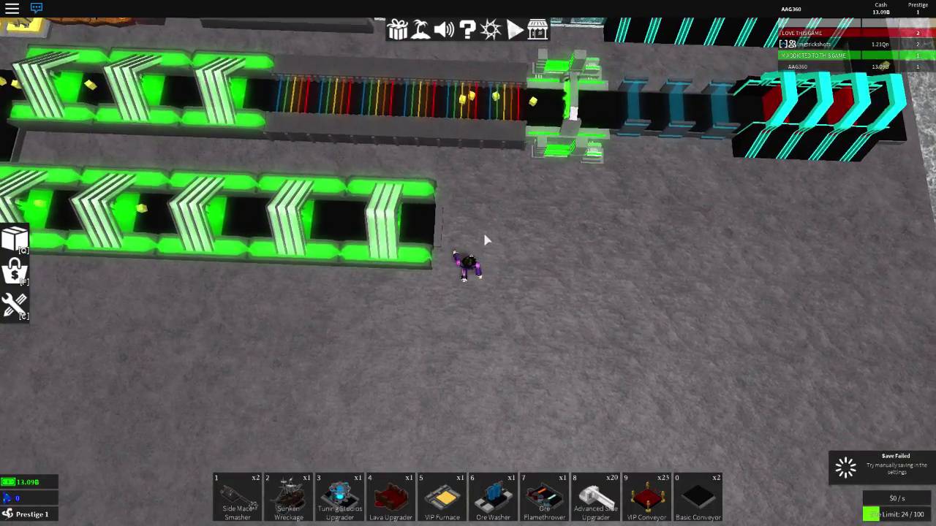
# Place the Ore Washer, Side Mace Smasher, Lava Upgrader and Tuning Studios Upgrader after the green row.
pyautogui.press('6')
pyautogui.click(465, 219)
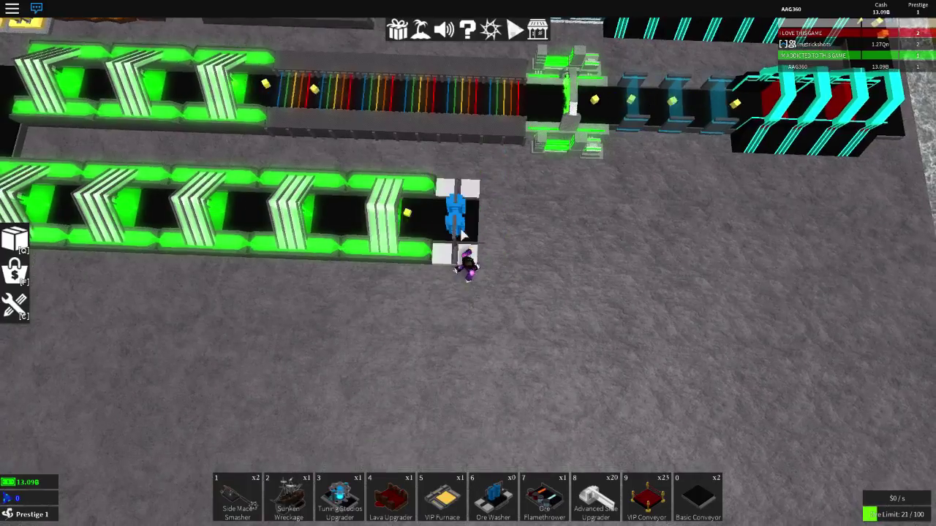
pyautogui.press('1')
pyautogui.scroll(2, 465, 235)
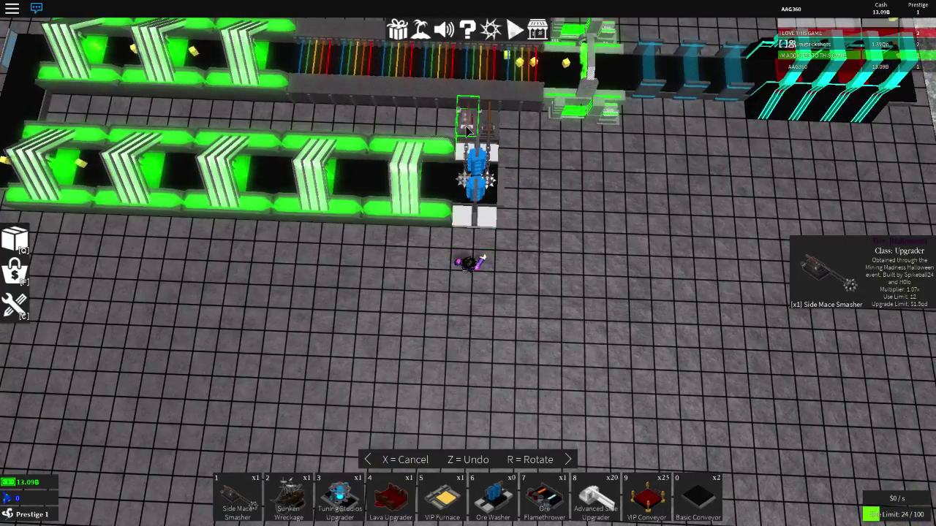
pyautogui.click(468, 130)
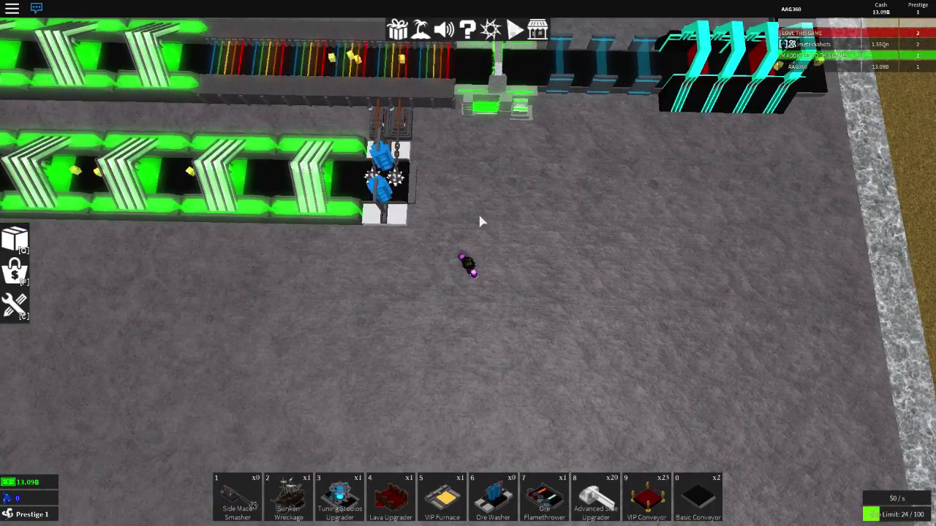
pyautogui.press('4')
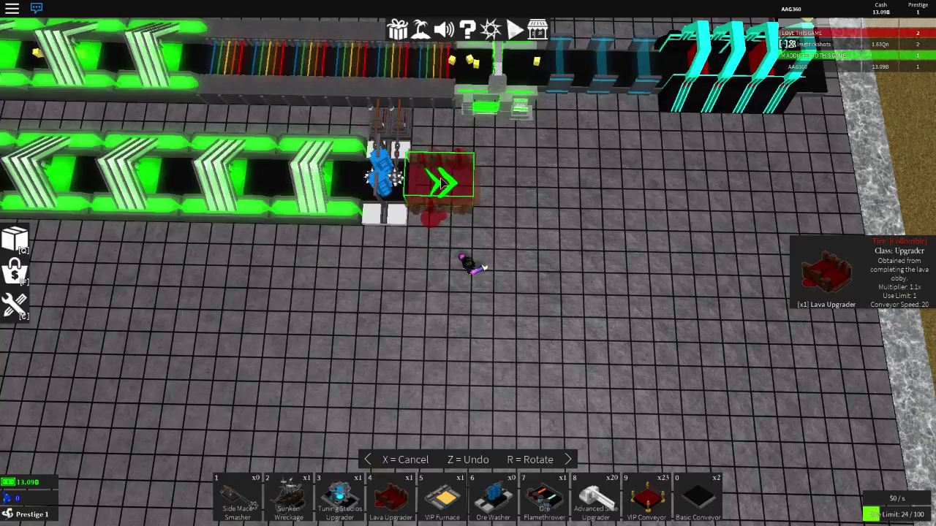
pyautogui.click(438, 192)
pyautogui.press('3')
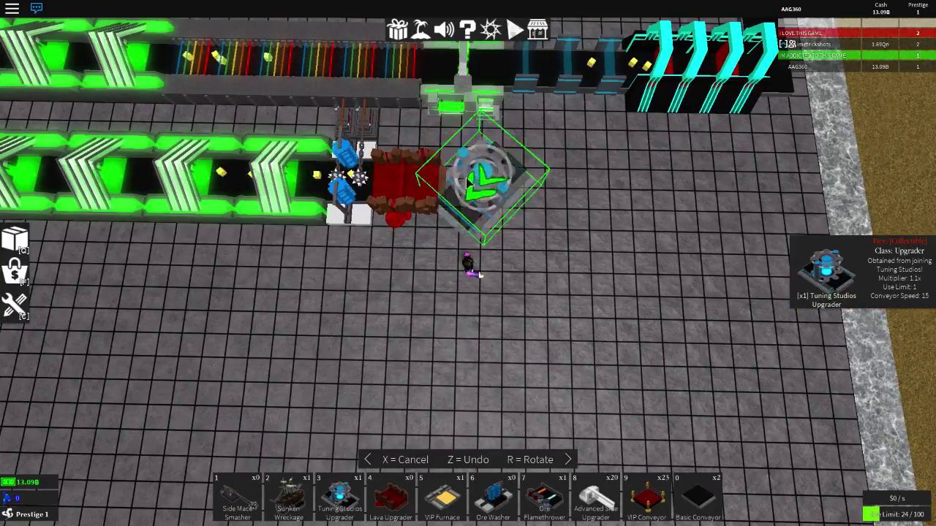
pyautogui.click(466, 178)
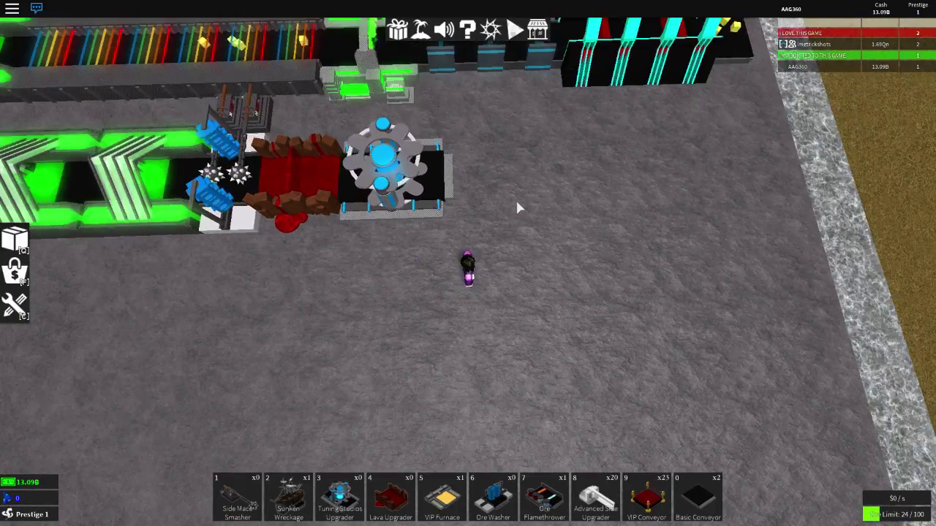
# Place a rotated Sunken Wreckage, followed by the Ore Flamethrower.
pyautogui.press('2')
pyautogui.press('r')
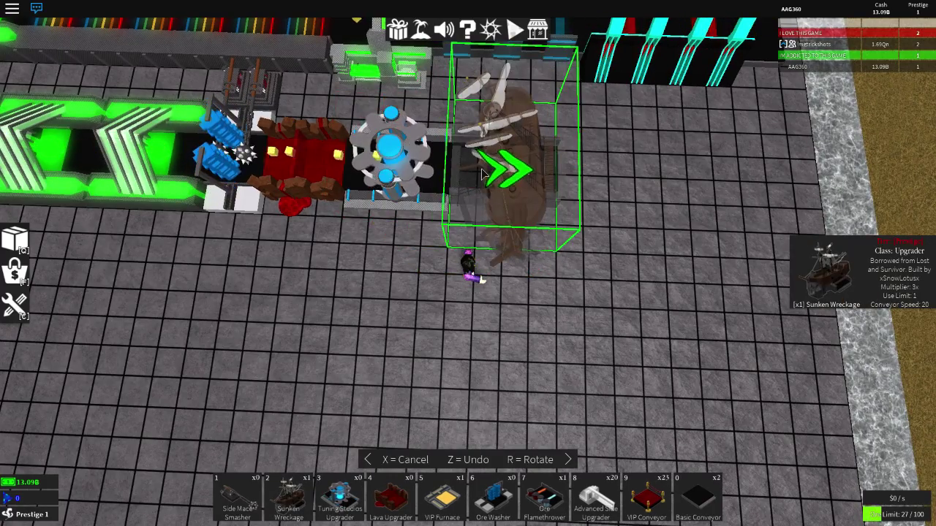
pyautogui.click(483, 183)
pyautogui.scroll(5, 500, 172)
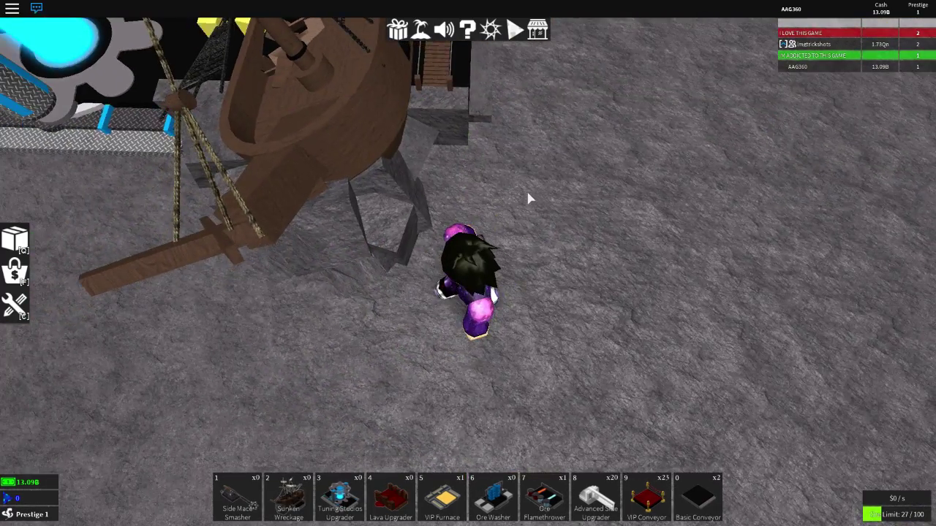
pyautogui.scroll(-8, 530, 198)
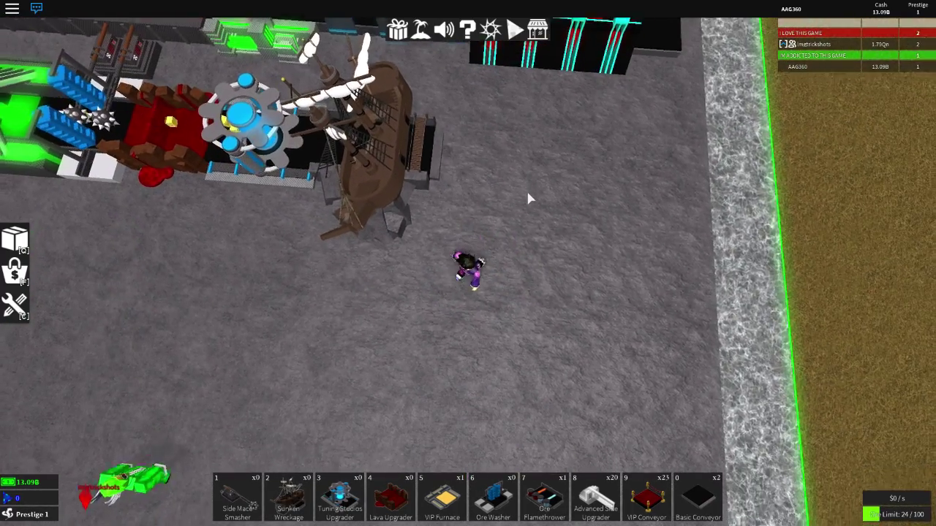
pyautogui.press('7')
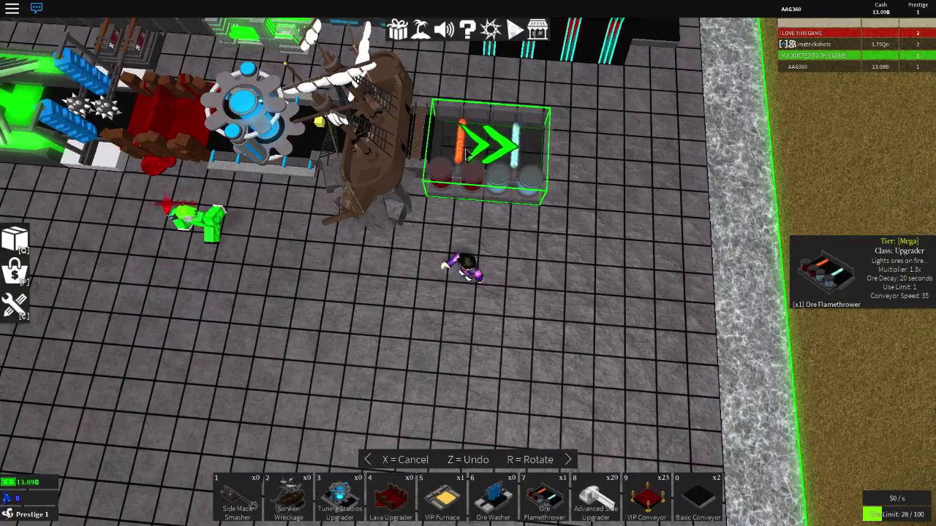
pyautogui.click(450, 146)
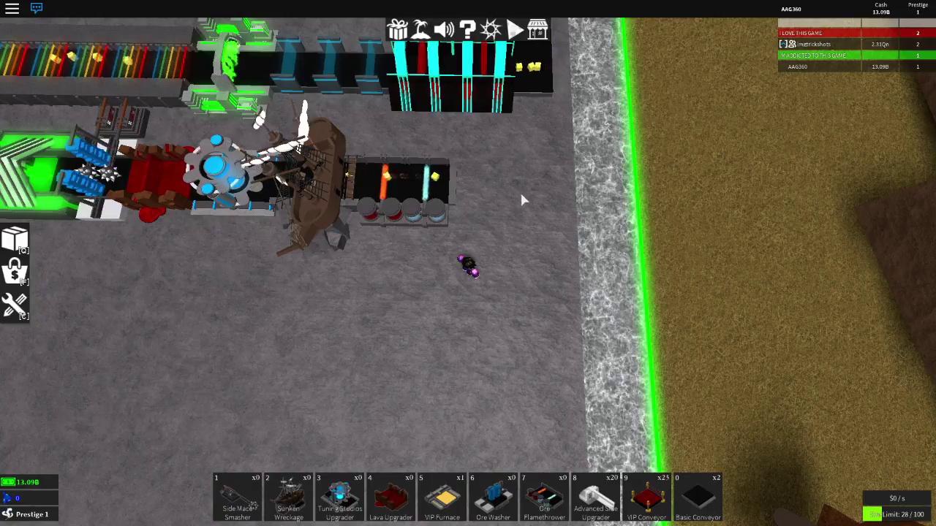
# Place a Basic Conveyor, rotated to follow the line, right after the Ore Flamethrower.
pyautogui.press('0')
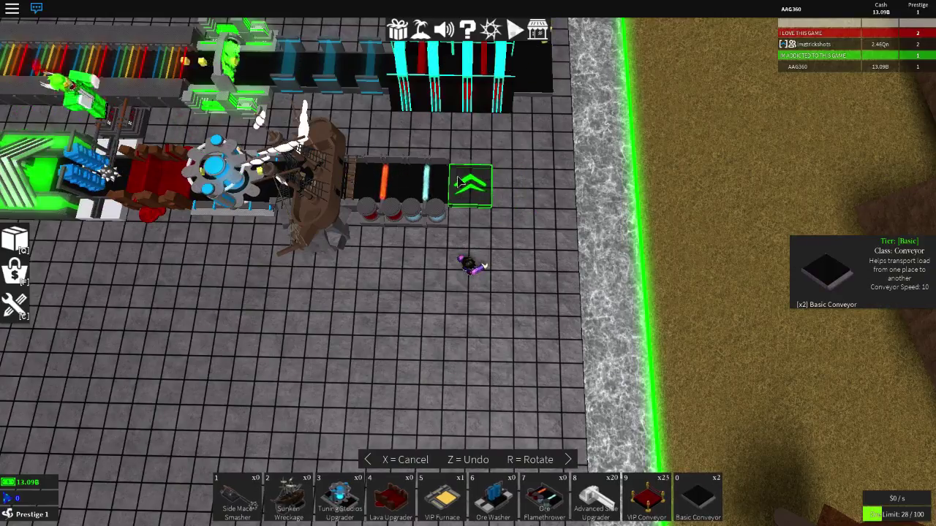
pyautogui.press('r')
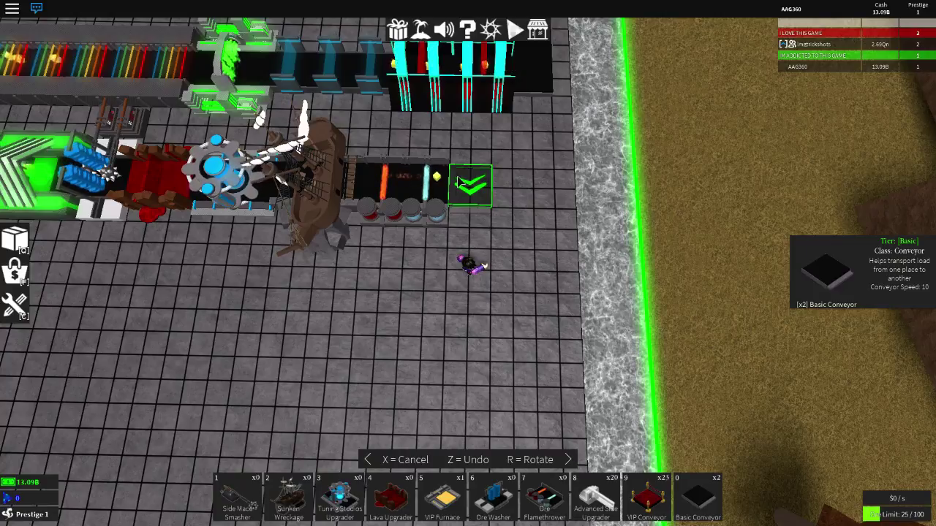
pyautogui.press('r')
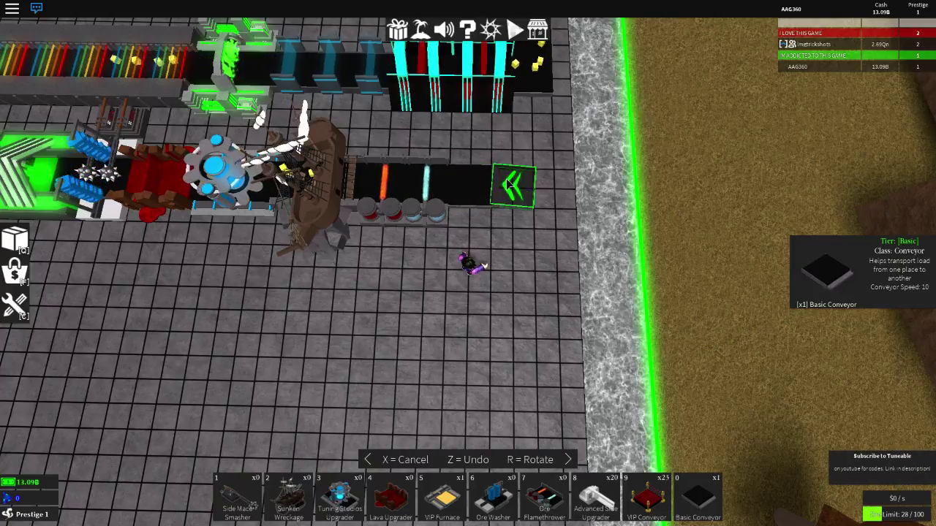
pyautogui.press('r')
pyautogui.click(506, 183)
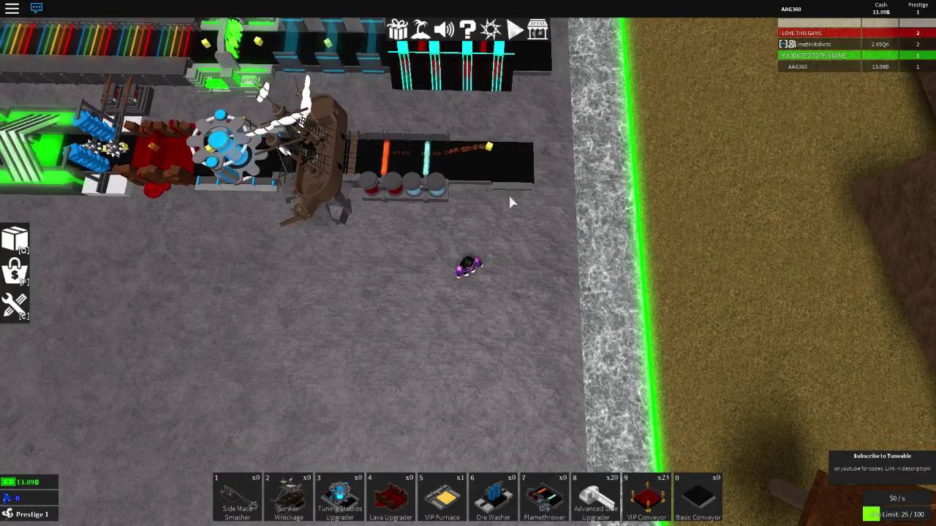
pyautogui.press('e')
pyautogui.press('e')
pyautogui.press('e')
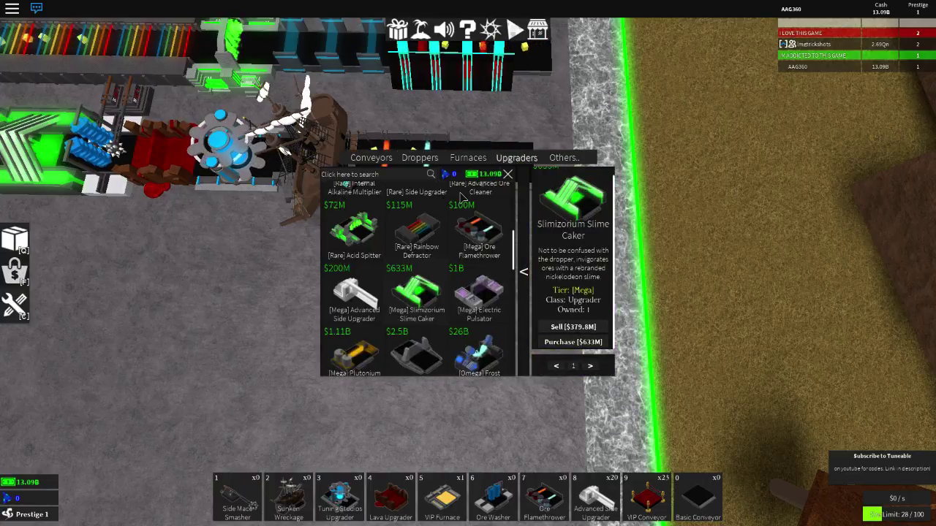
# Buy 99 Upgraded Conveyors from the shop's Conveyors section and open the inventory.
pyautogui.click(372, 157)
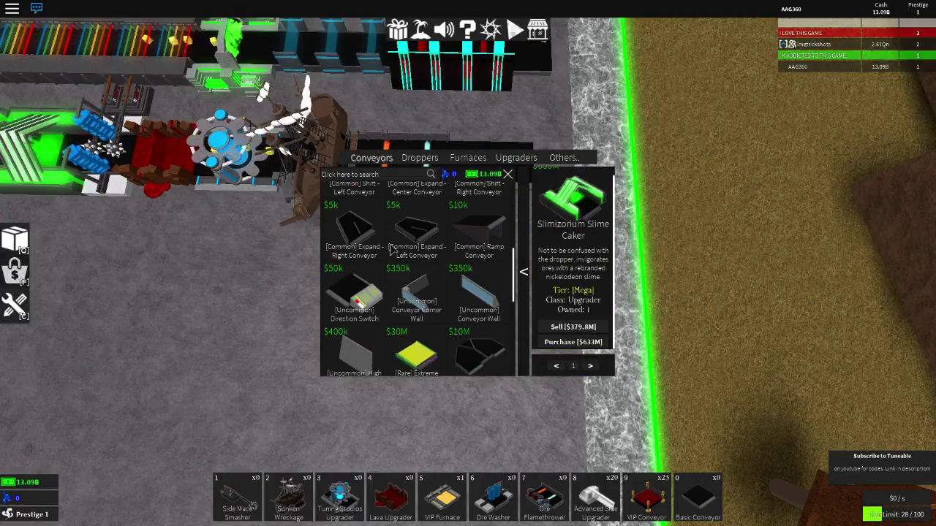
pyautogui.scroll(5, 392, 249)
pyautogui.click(479, 282)
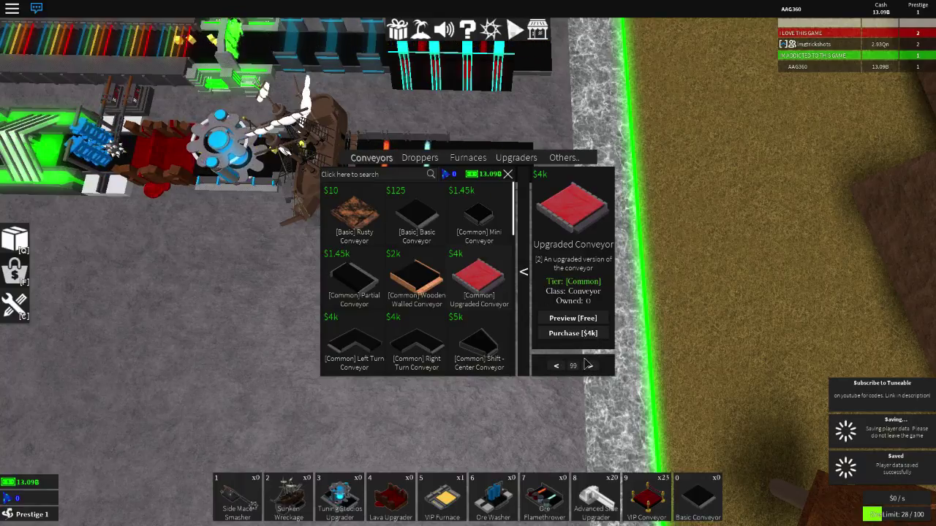
pyautogui.press('e')
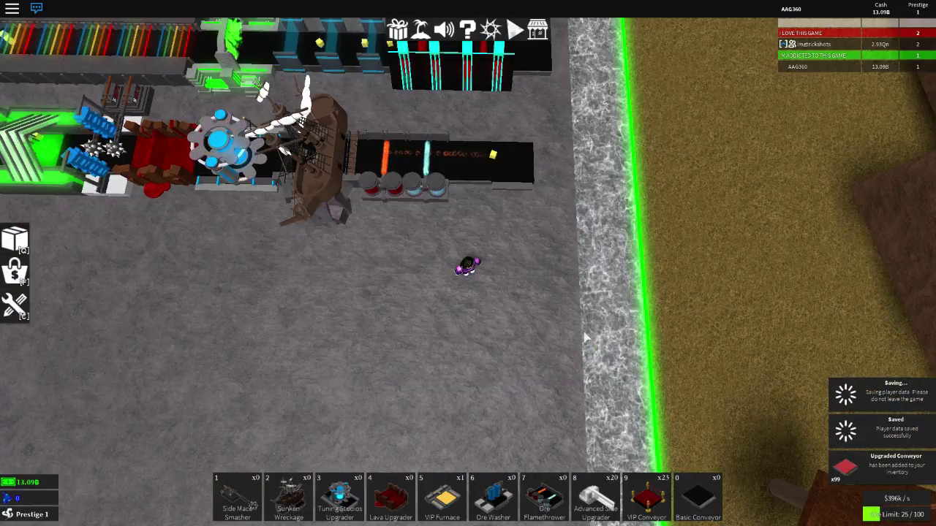
pyautogui.press('q')
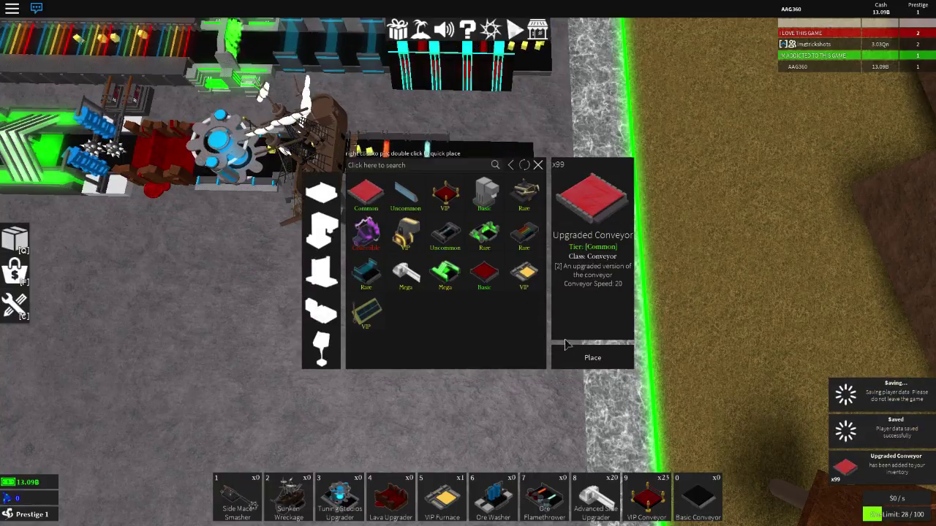
# Turn the line's end with rotated red Upgraded Conveyors.
pyautogui.doubleClick(367, 196)
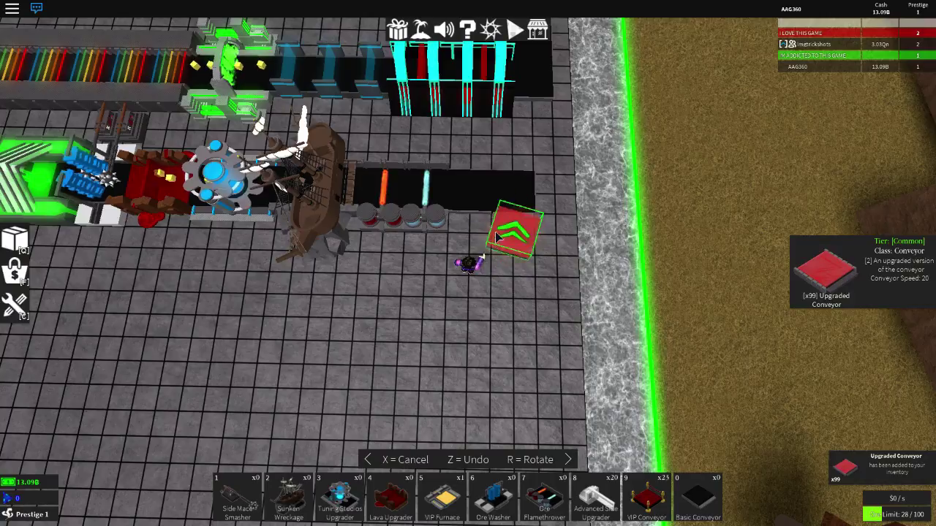
pyautogui.press('r')
pyautogui.click(500, 235)
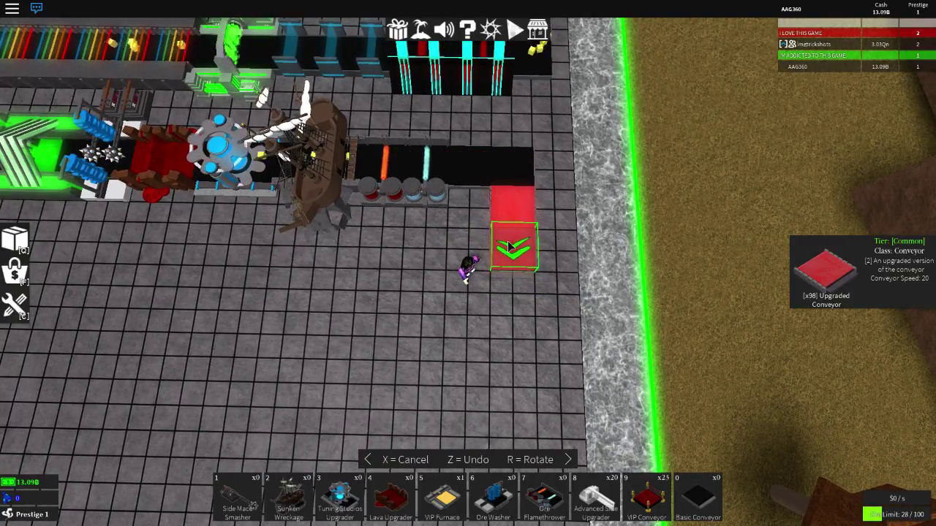
pyautogui.click(506, 245)
pyautogui.press('r')
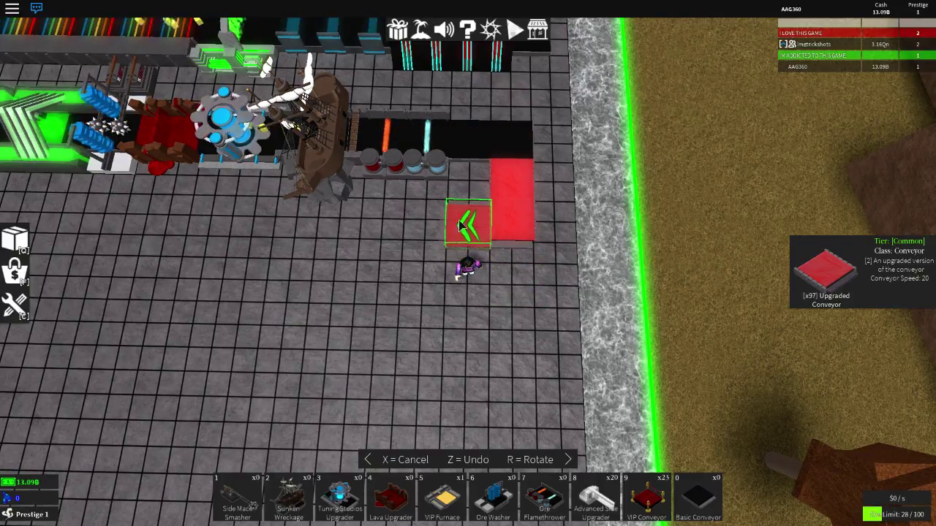
pyautogui.press('x')
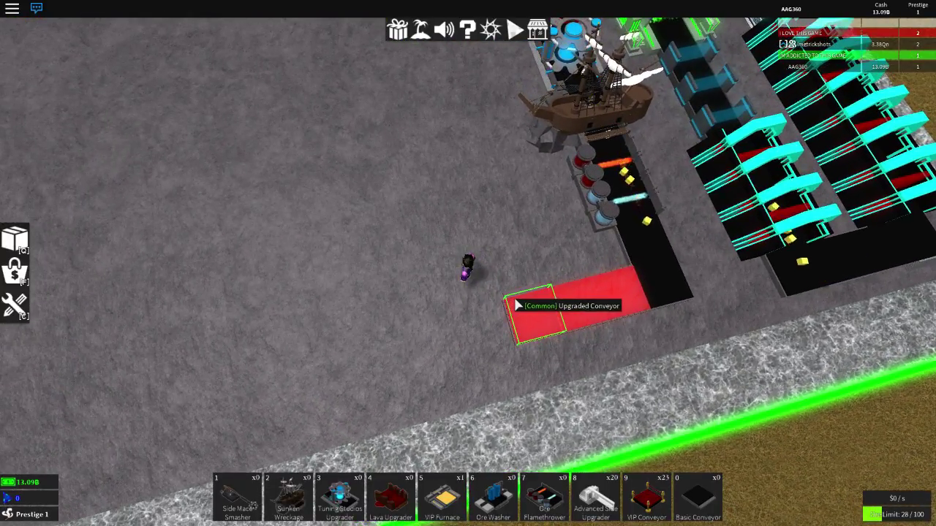
# Lay a row of five VIP Conveyor tiles back beside the line.
pyautogui.press('9')
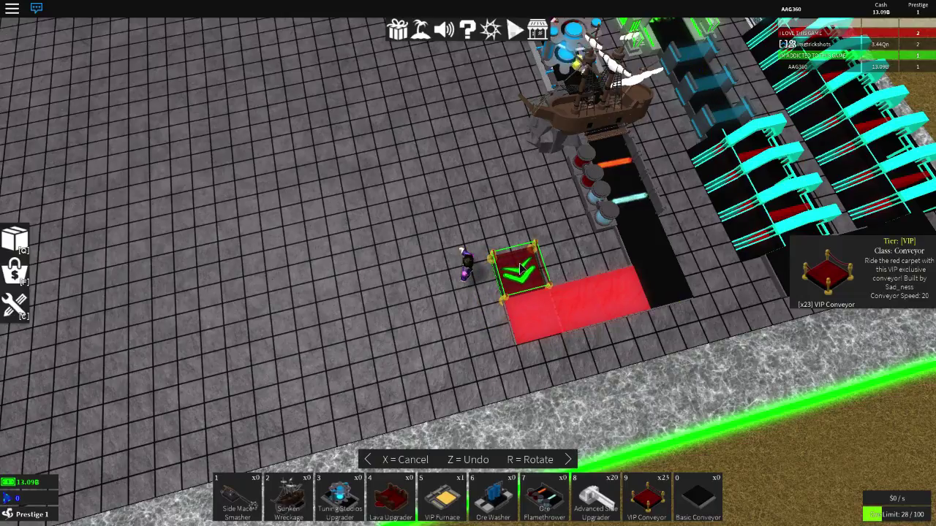
pyautogui.click(520, 272)
pyautogui.click(516, 249)
pyautogui.click(505, 231)
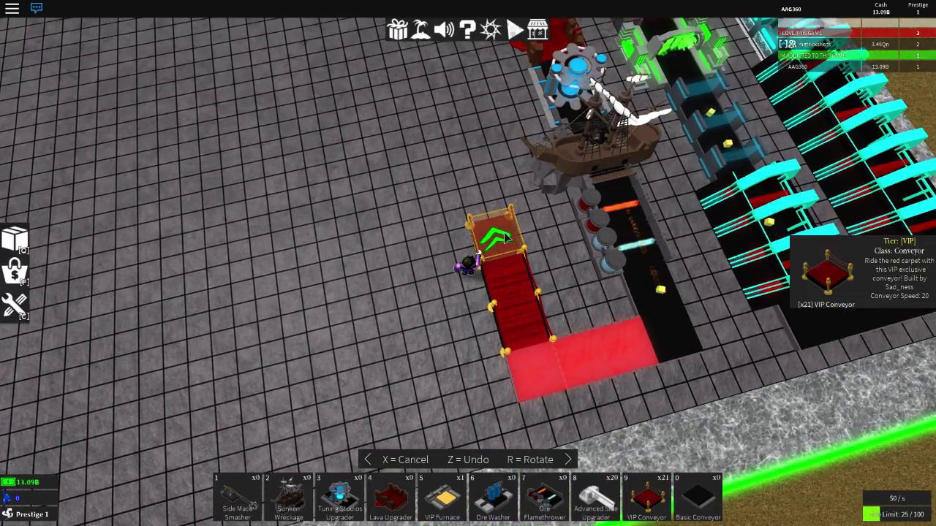
pyautogui.click(492, 218)
pyautogui.click(487, 198)
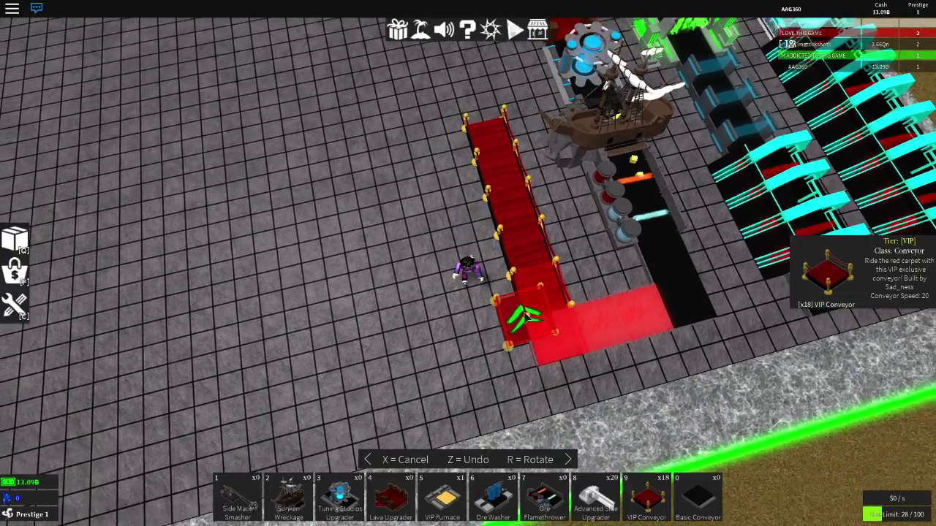
pyautogui.press('x')
# Pick a conveyor wall from inventory, then cancel placing it.
pyautogui.press('e')
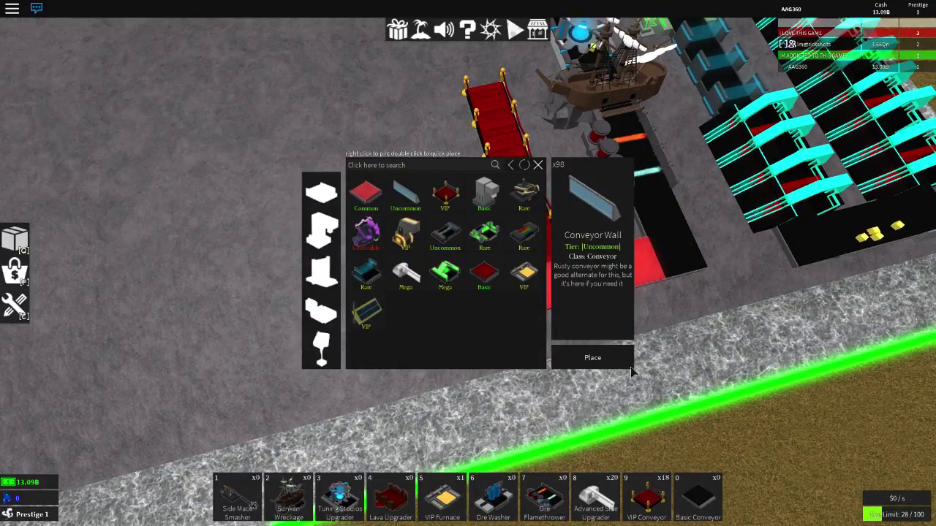
pyautogui.click(592, 358)
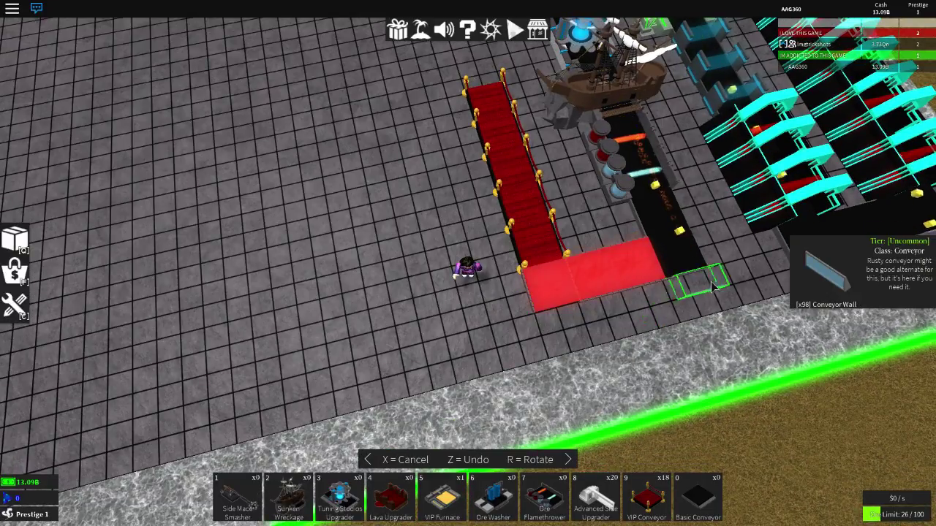
pyautogui.rightClick(590, 319)
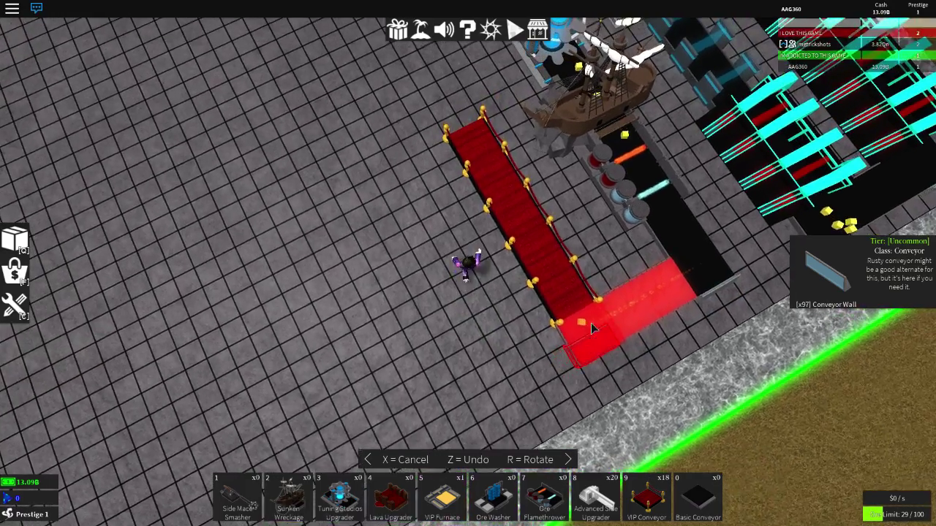
pyautogui.press('x')
# Line one side of the VIP Conveyor row with Advanced Side Upgraders.
pyautogui.moveTo(582, 327); pyautogui.dragTo(596, 343)
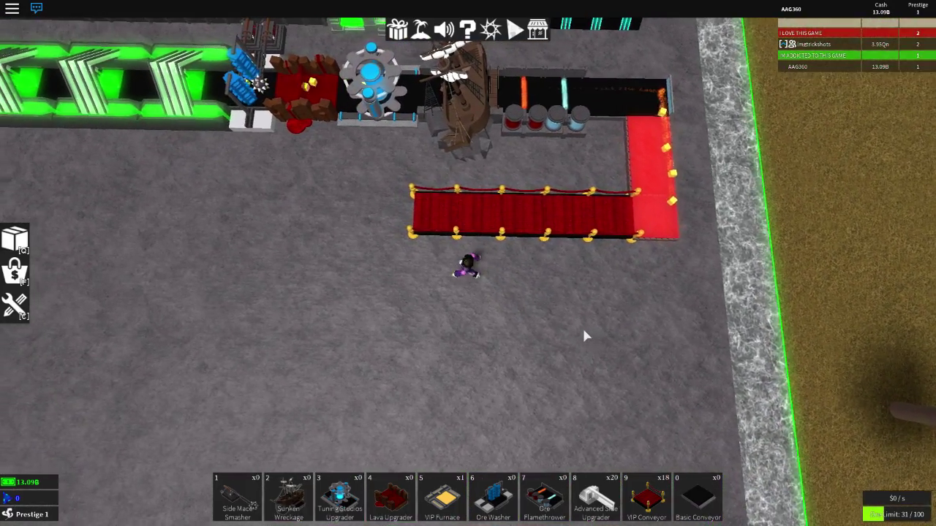
pyautogui.press('8')
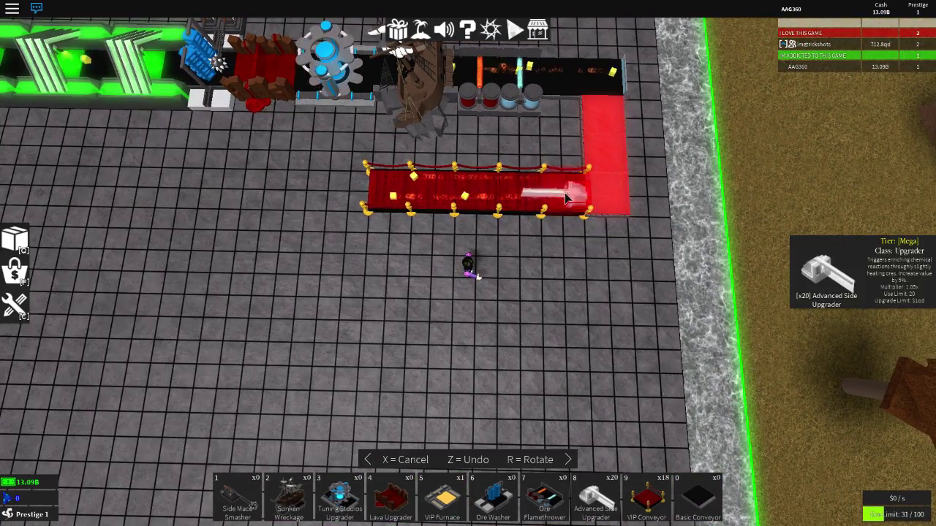
pyautogui.click(561, 165)
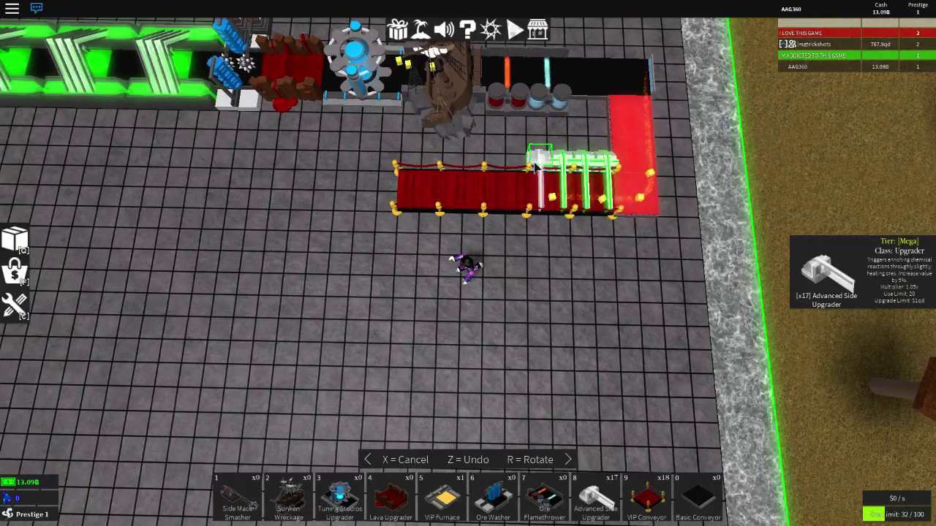
pyautogui.click(545, 166)
pyautogui.click(515, 166)
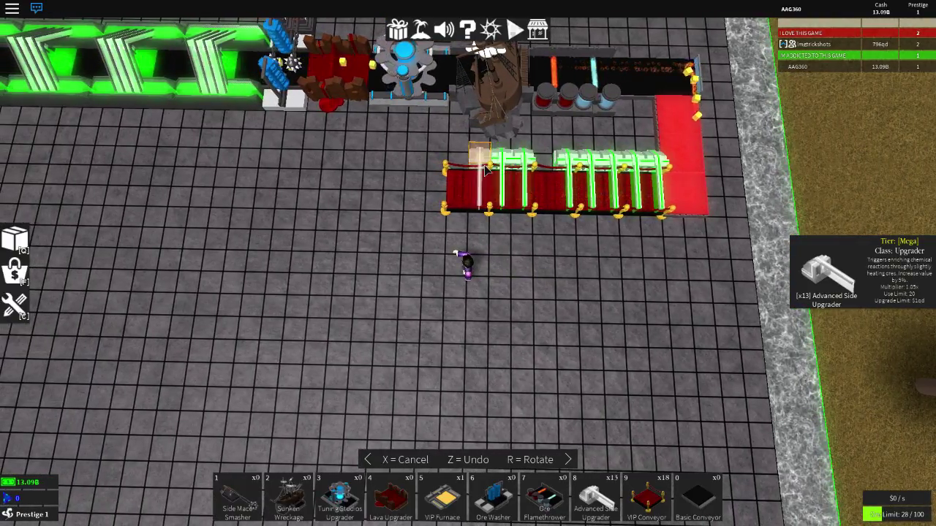
pyautogui.click(468, 170)
pyautogui.click(540, 167)
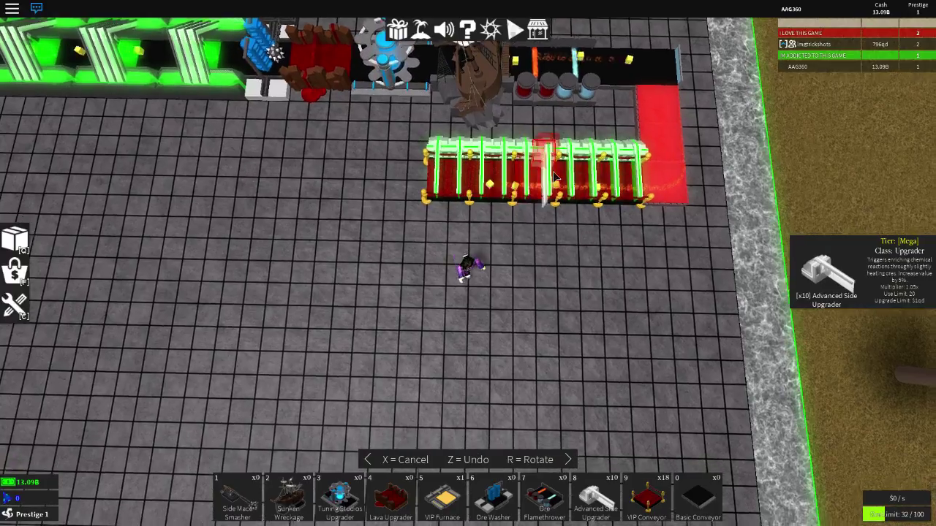
# Add a second Advanced Side Upgrader row on the other side and select the VIP Furnace.
pyautogui.click(593, 201)
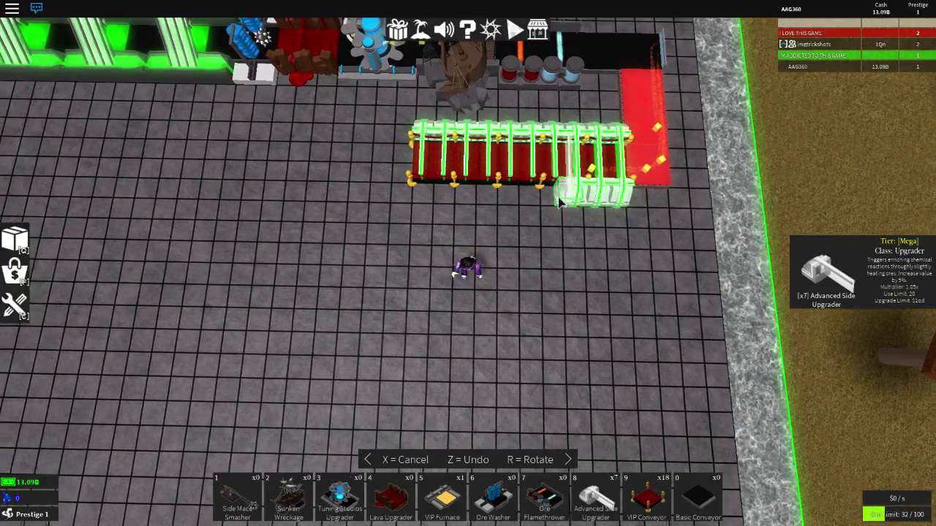
pyautogui.click(556, 203)
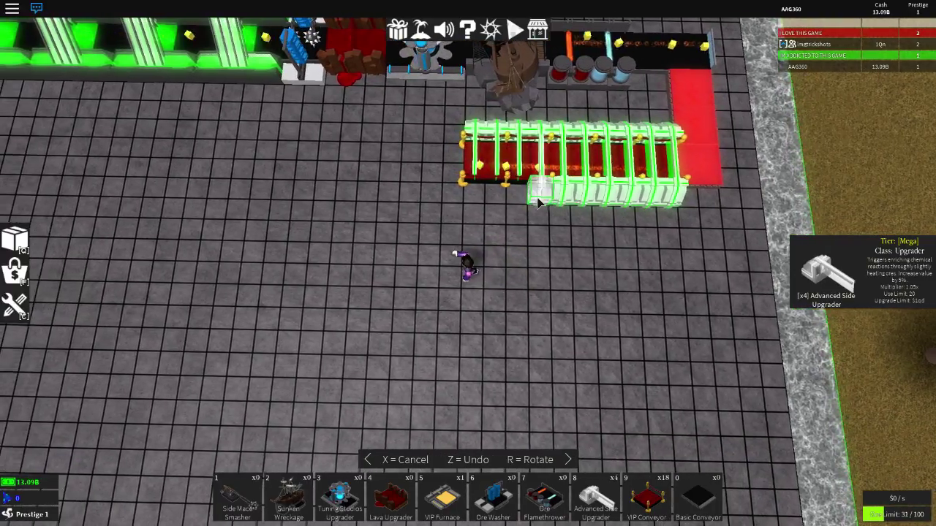
pyautogui.click(538, 203)
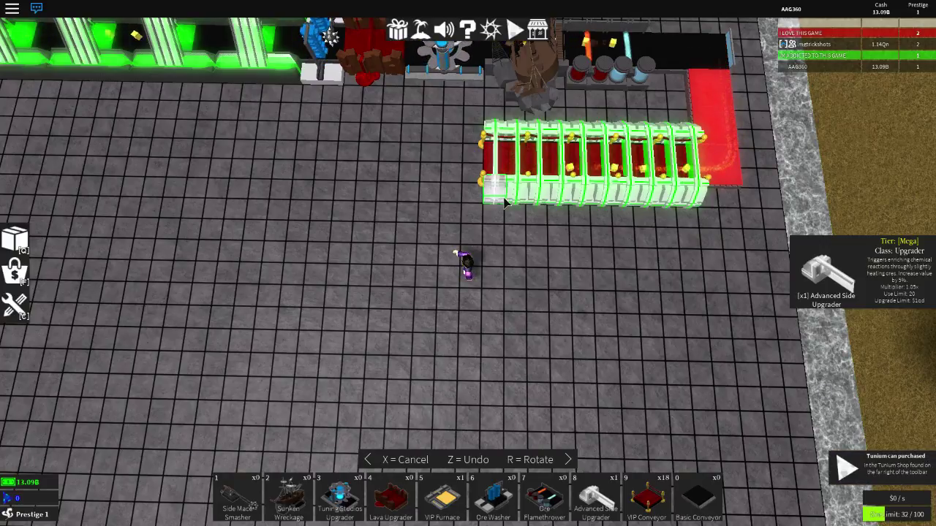
pyautogui.click(504, 203)
pyautogui.press('e')
pyautogui.press('e')
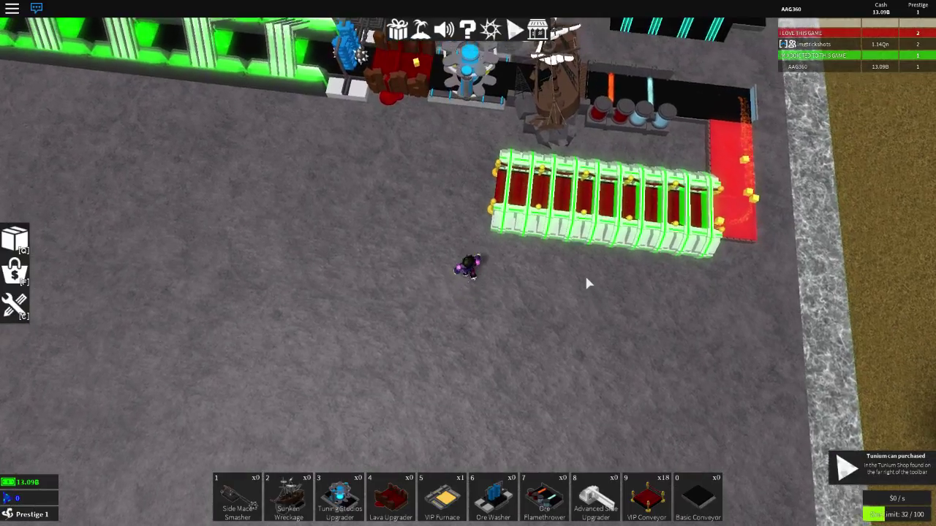
pyautogui.press('5')
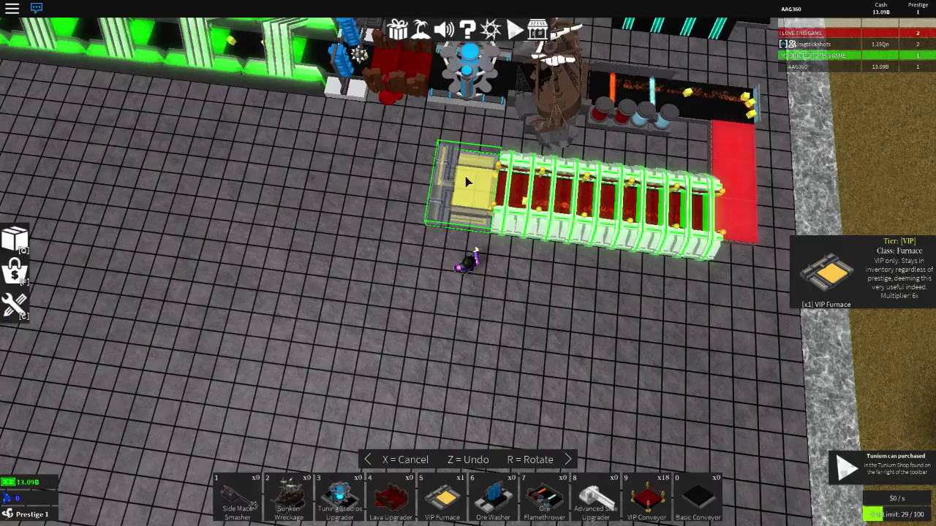
# Drop the VIP Furnace at the upgrader row's end and orbit around the whole base.
pyautogui.click(465, 176)
pyautogui.scroll(-3, 544, 248)
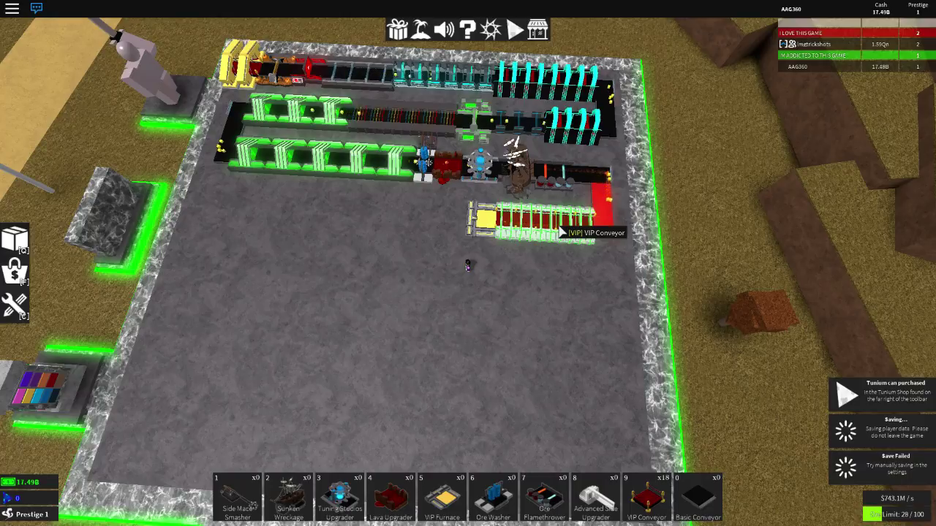
pyautogui.scroll(-5, 468, 263)
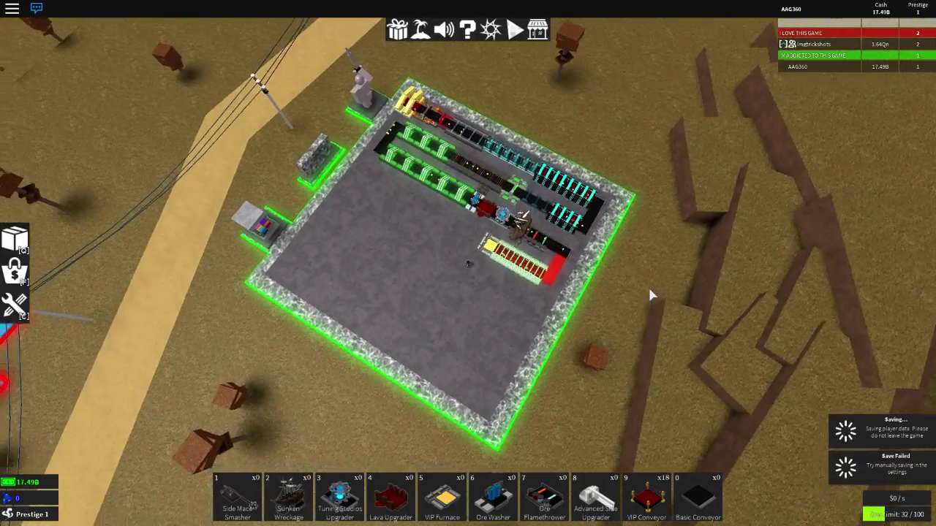
pyautogui.moveTo(468, 293); pyautogui.dragTo(651, 294)
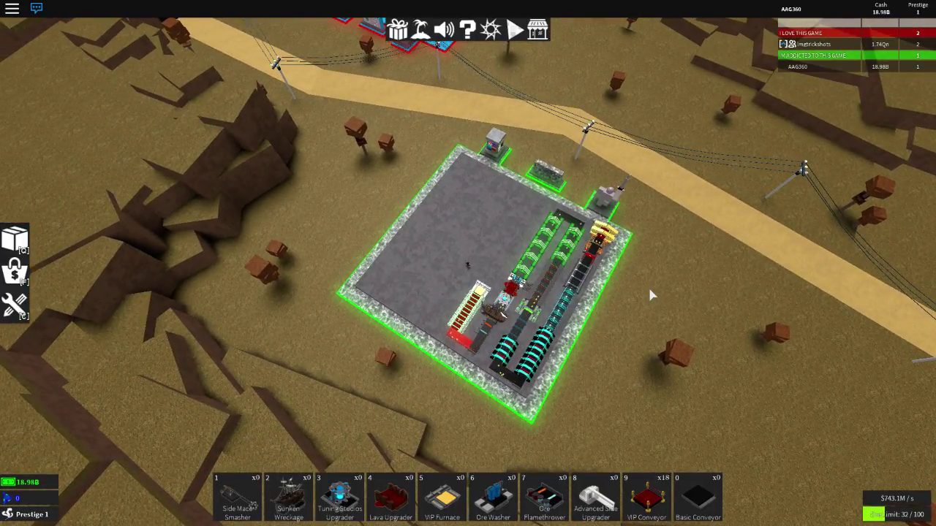
pyautogui.moveTo(648, 285); pyautogui.dragTo(648, 285)
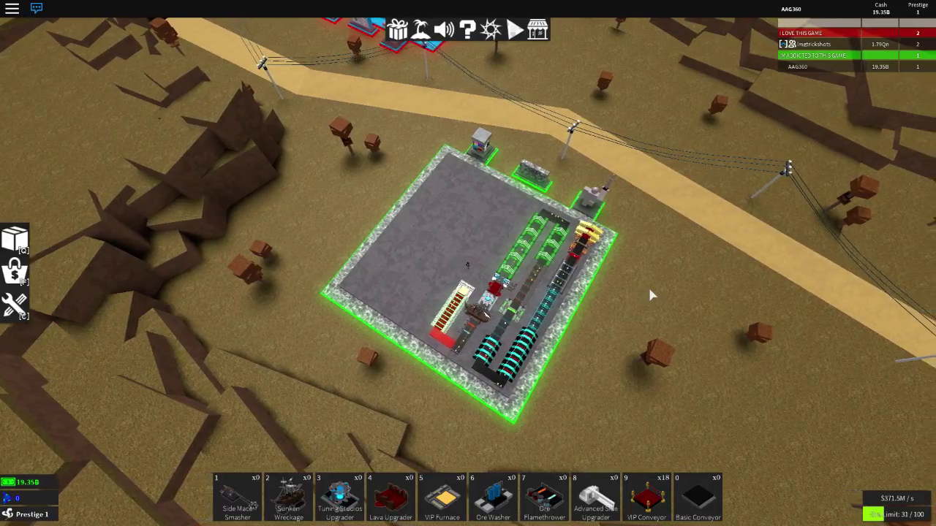
pyautogui.press('w')
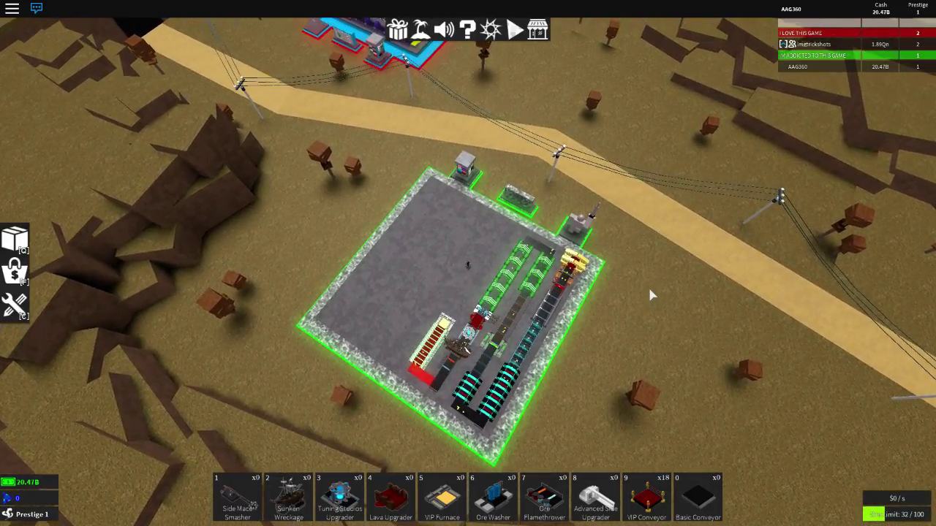
pyautogui.scroll(4, 648, 294)
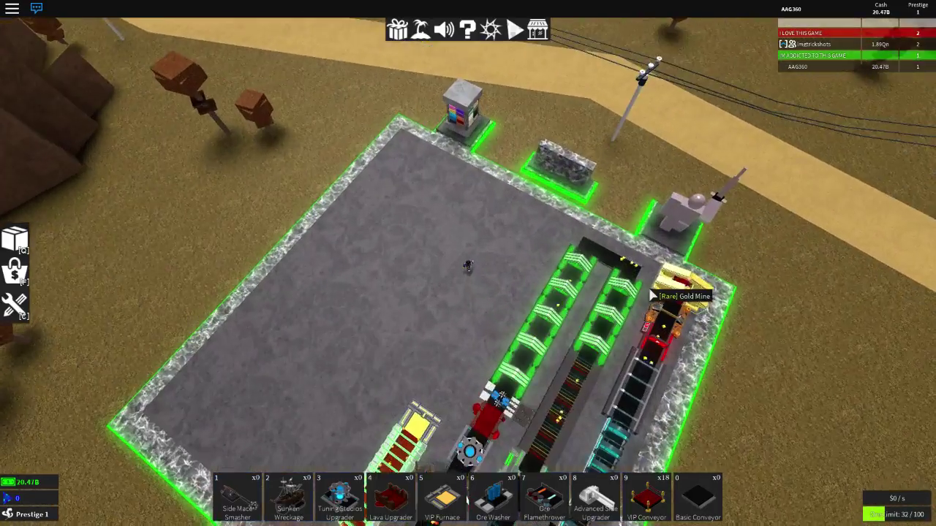
pyautogui.scroll(-4, 648, 294)
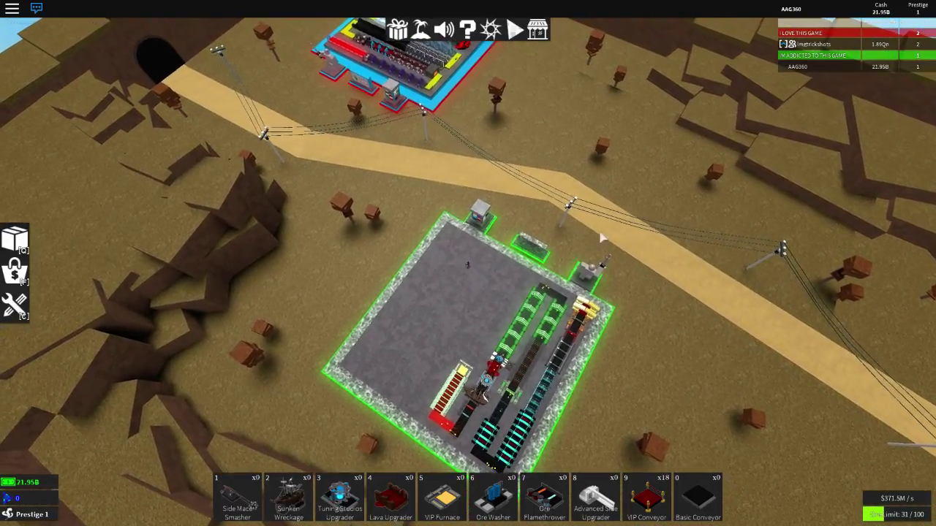
pyautogui.rightClick(601, 239)
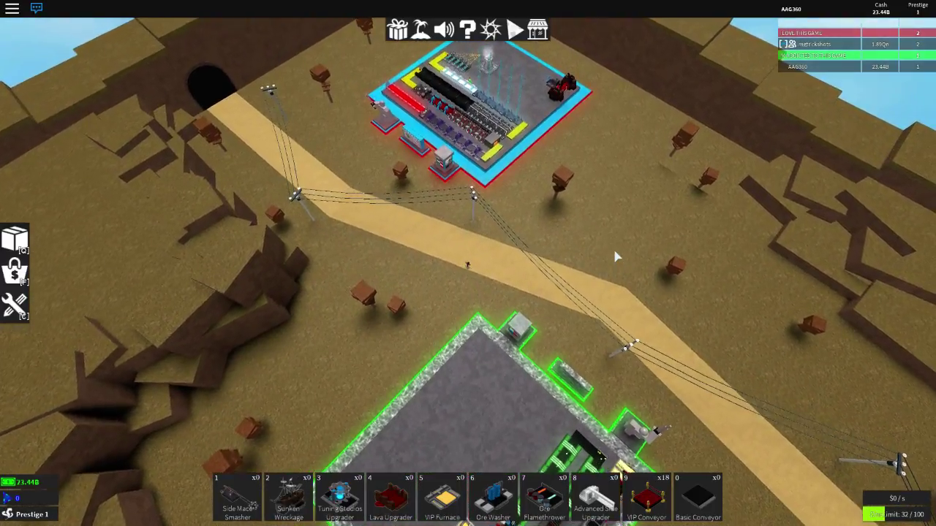
pyautogui.press('w')
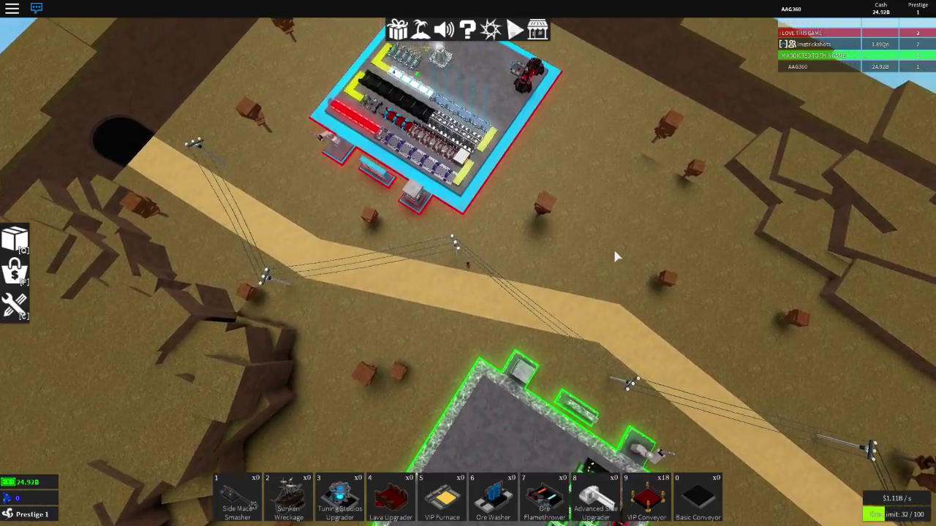
pyautogui.scroll(5, 613, 254)
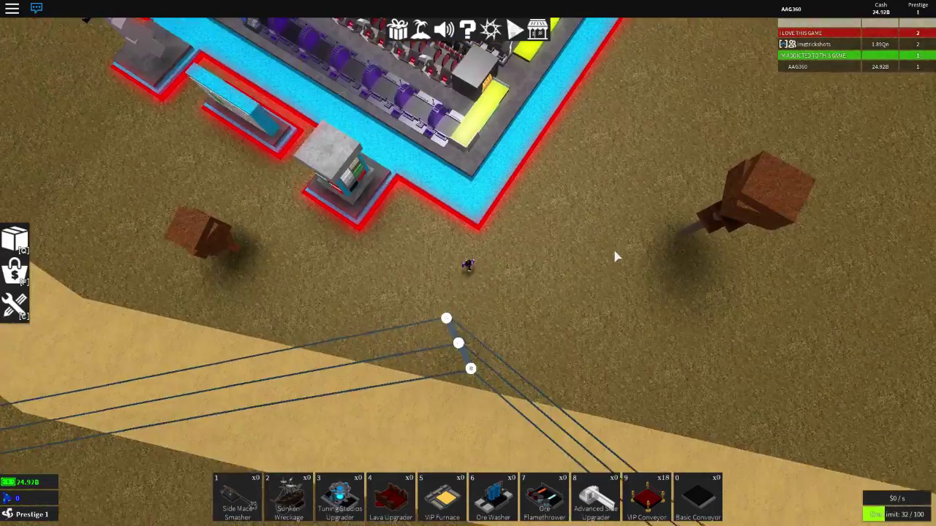
pyautogui.scroll(-5, 615, 256)
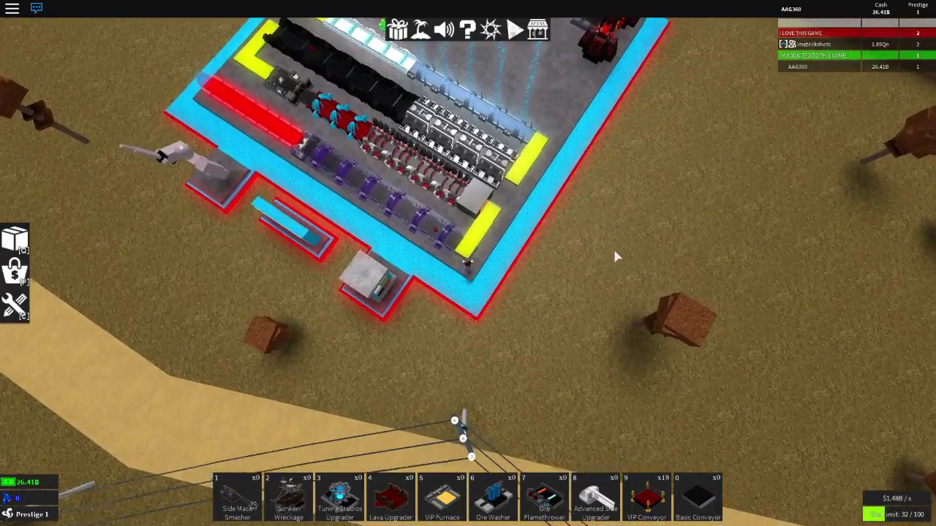
pyautogui.scroll(5, 614, 256)
pyautogui.press('w')
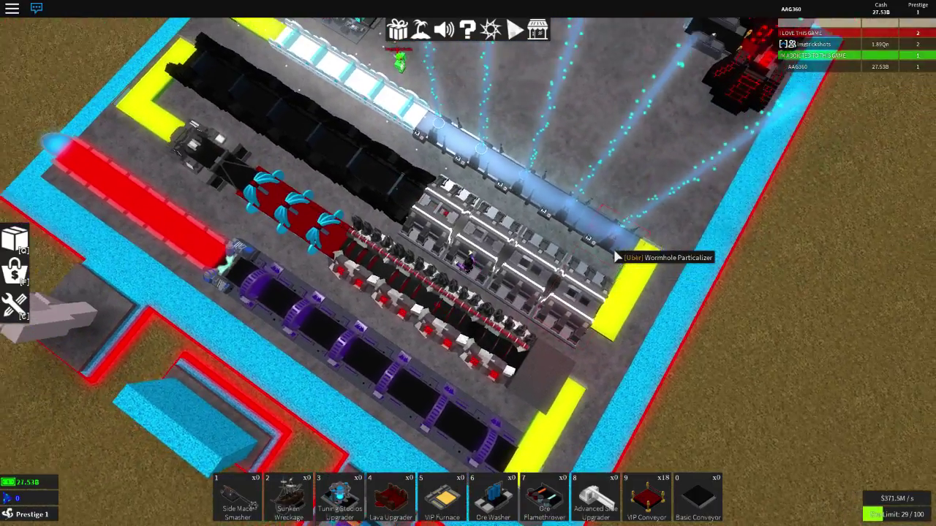
pyautogui.scroll(-4, 617, 258)
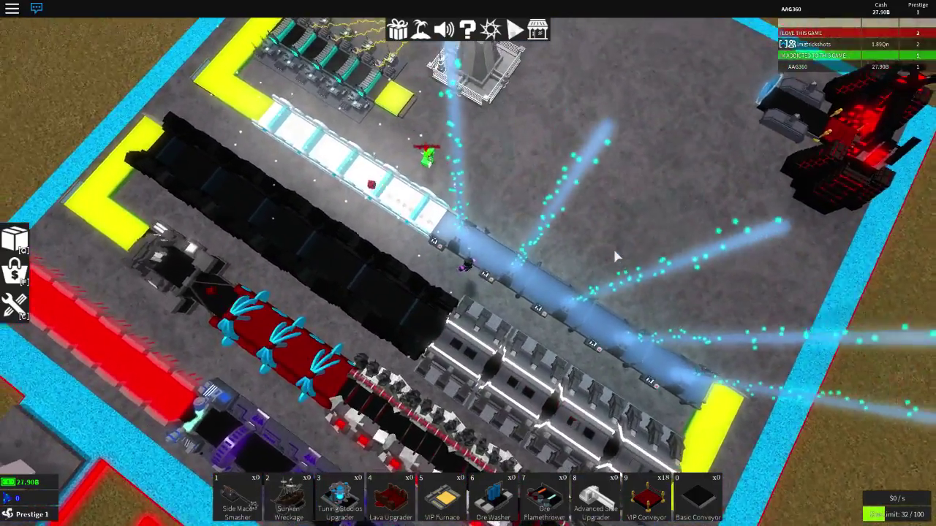
pyautogui.scroll(8, 617, 257)
pyautogui.scroll(-6, 616, 258)
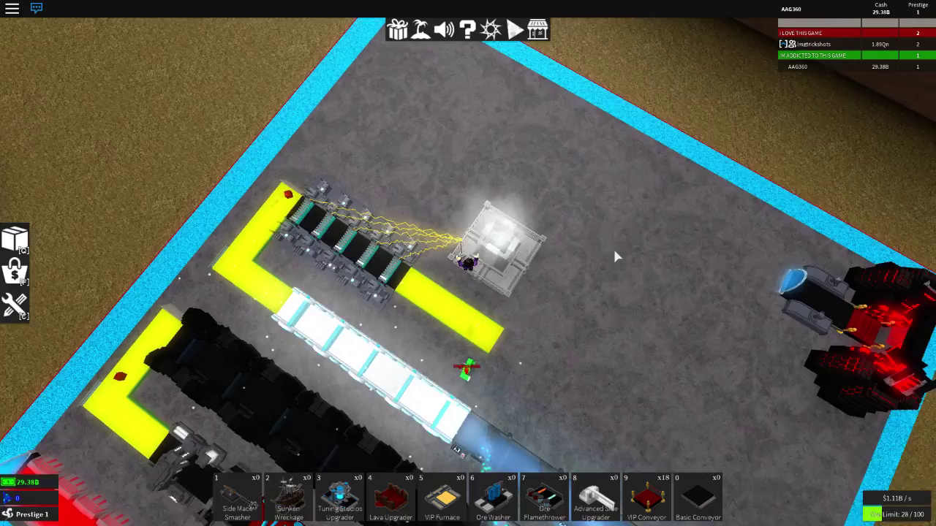
pyautogui.scroll(2, 616, 257)
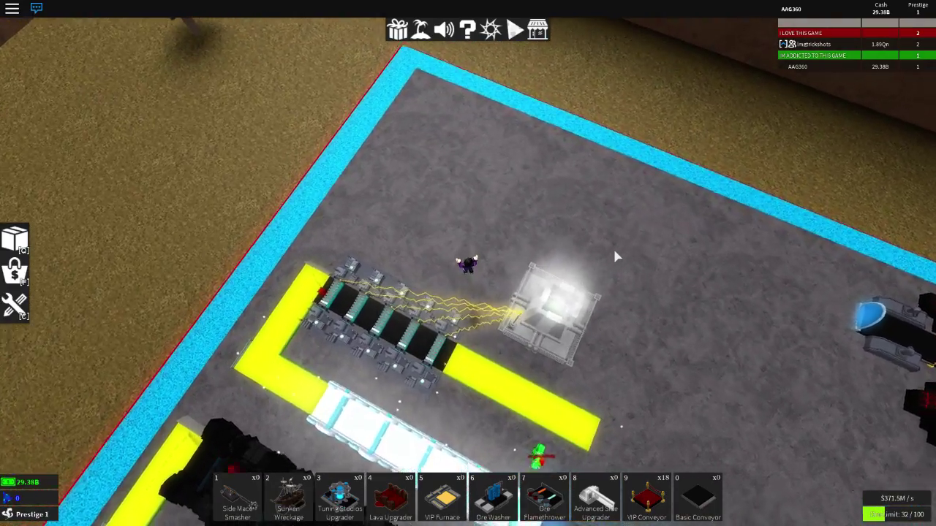
pyautogui.scroll(6, 617, 257)
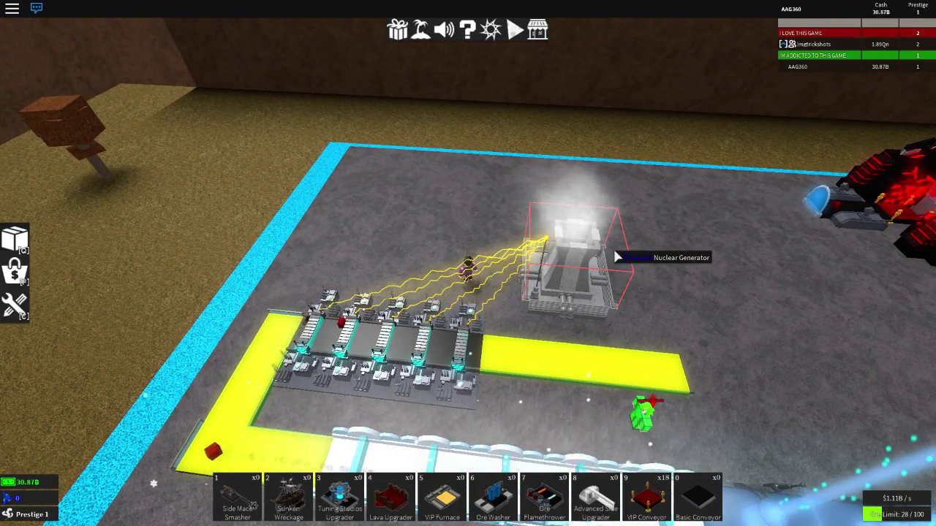
pyautogui.scroll(10, 617, 257)
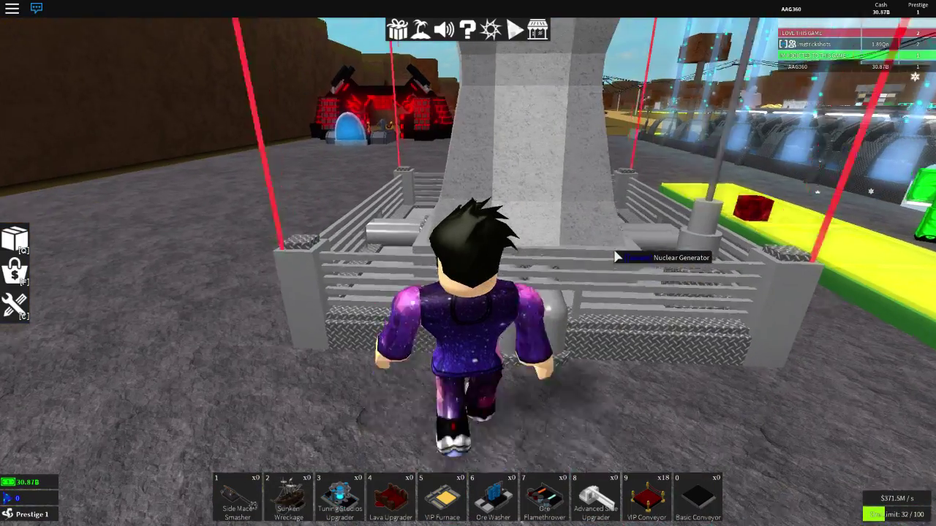
pyautogui.rightClick(617, 257)
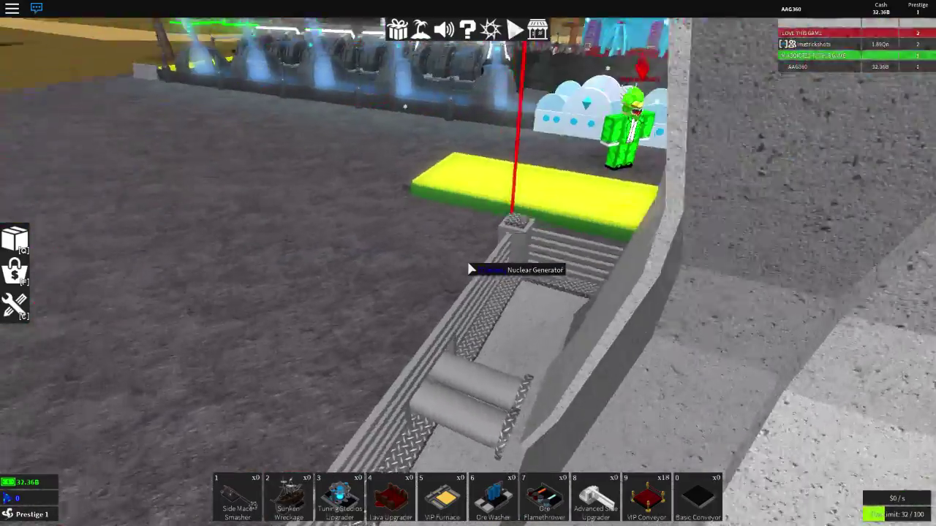
pyautogui.scroll(-8, 471, 269)
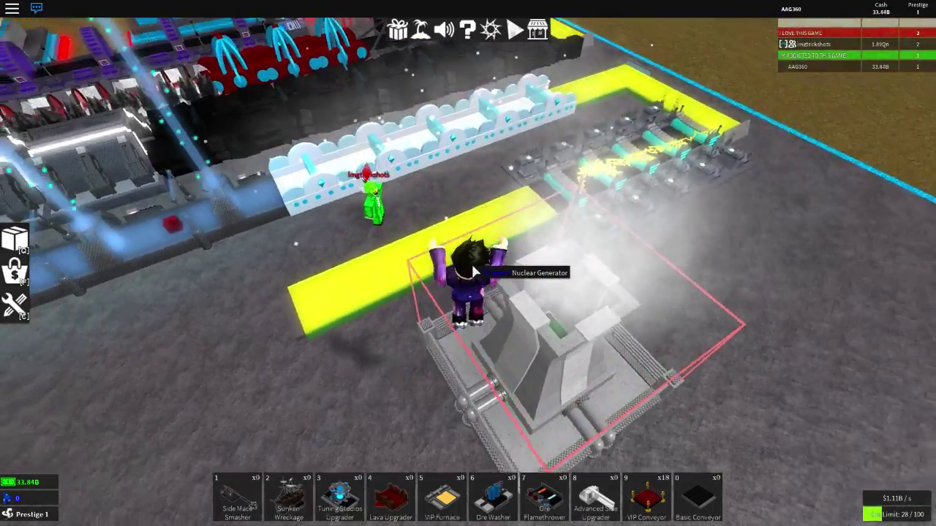
pyautogui.rightClick(471, 269)
pyautogui.scroll(6, 474, 272)
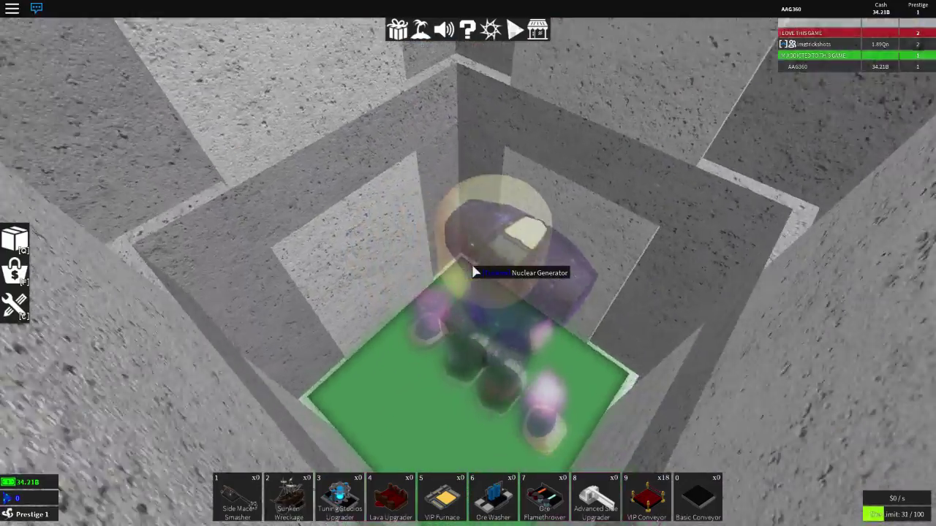
pyautogui.scroll(-6, 474, 272)
pyautogui.scroll(6, 474, 272)
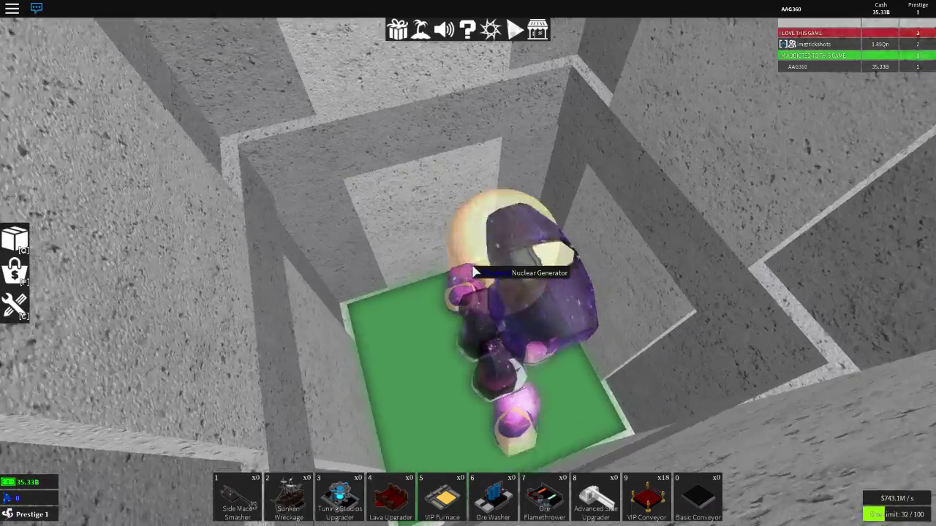
pyautogui.scroll(6, 474, 272)
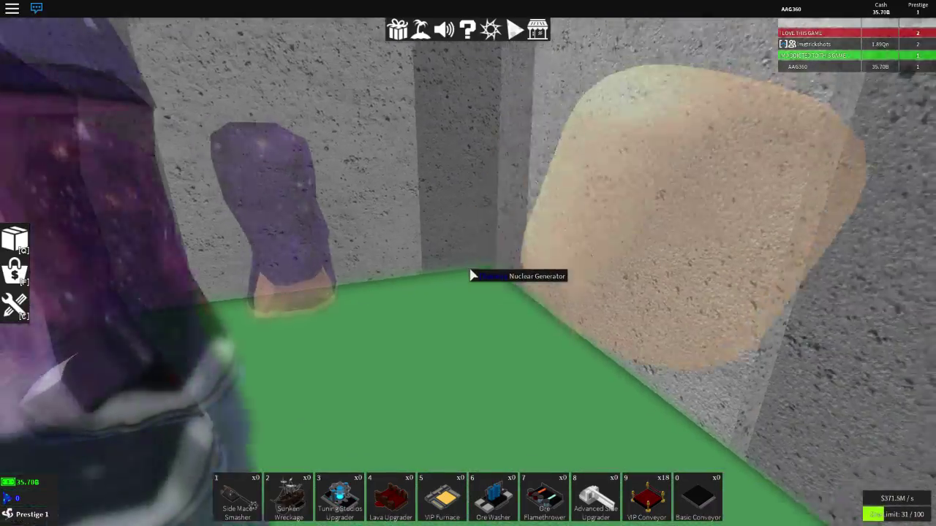
pyautogui.scroll(-6, 472, 276)
pyautogui.rightClick(472, 275)
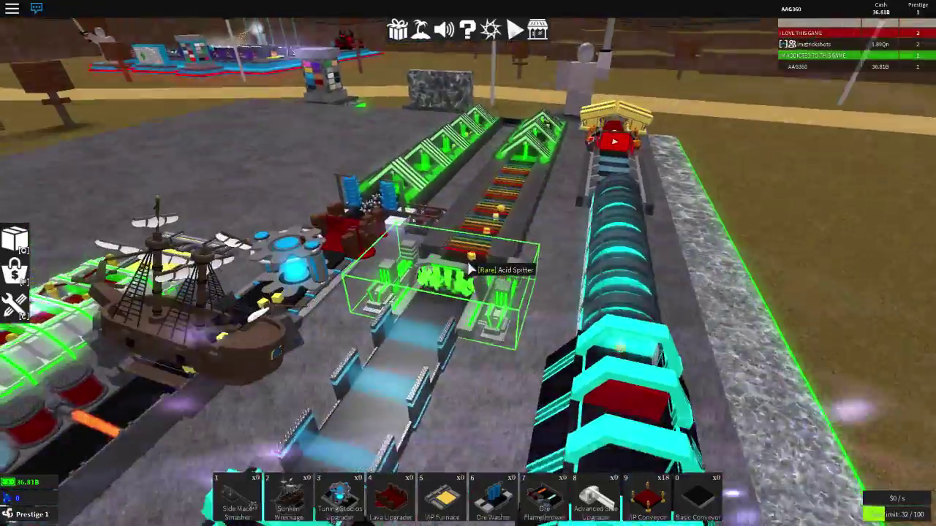
pyautogui.moveTo(472, 271); pyautogui.dragTo(472, 270)
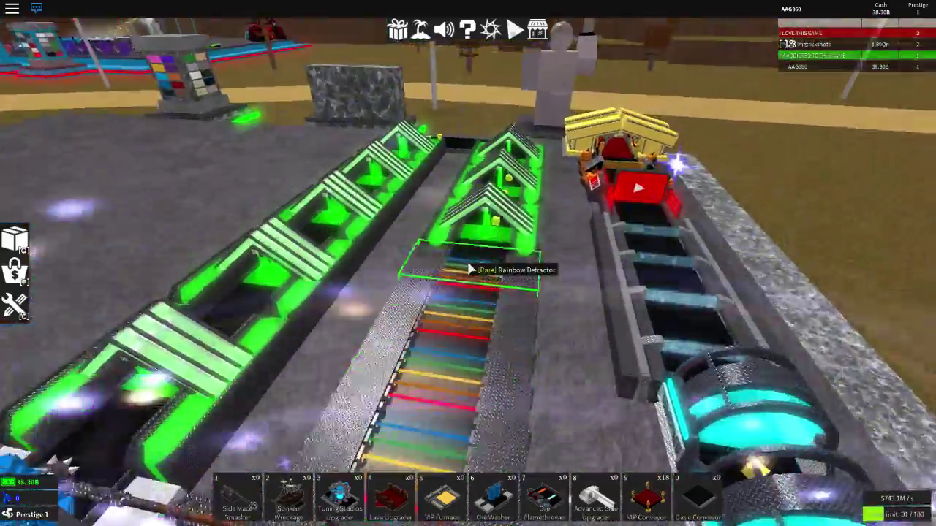
pyautogui.scroll(4, 471, 271)
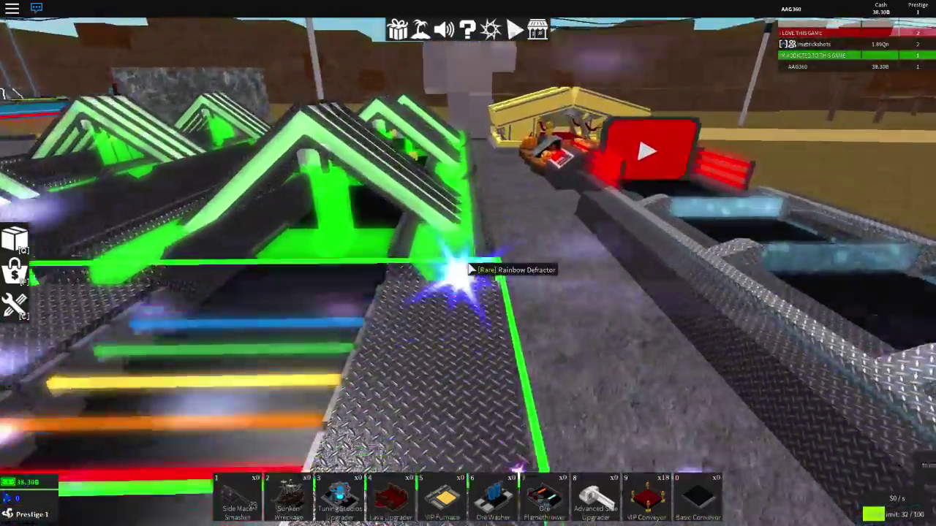
pyautogui.moveTo(472, 269); pyautogui.dragTo(468, 267)
pyautogui.scroll(-5, 468, 267)
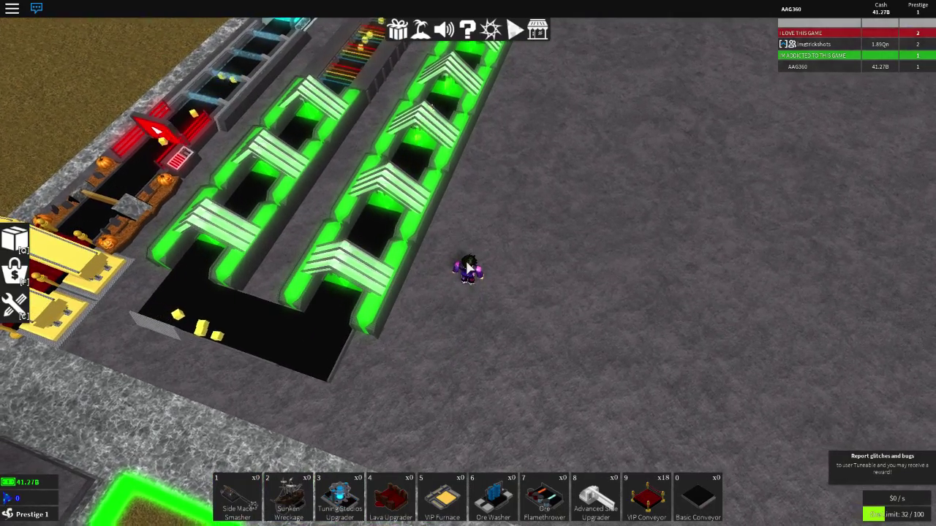
pyautogui.moveTo(468, 267)
pyautogui.mouseDown()
pyautogui.moveTo(589, 256)
pyautogui.moveTo(452, 268)
pyautogui.mouseUp()
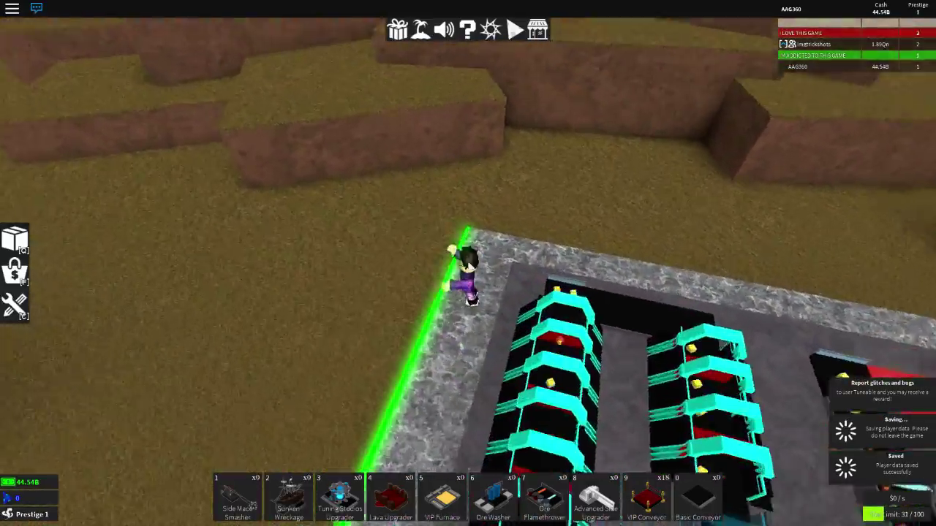
pyautogui.scroll(5, 468, 267)
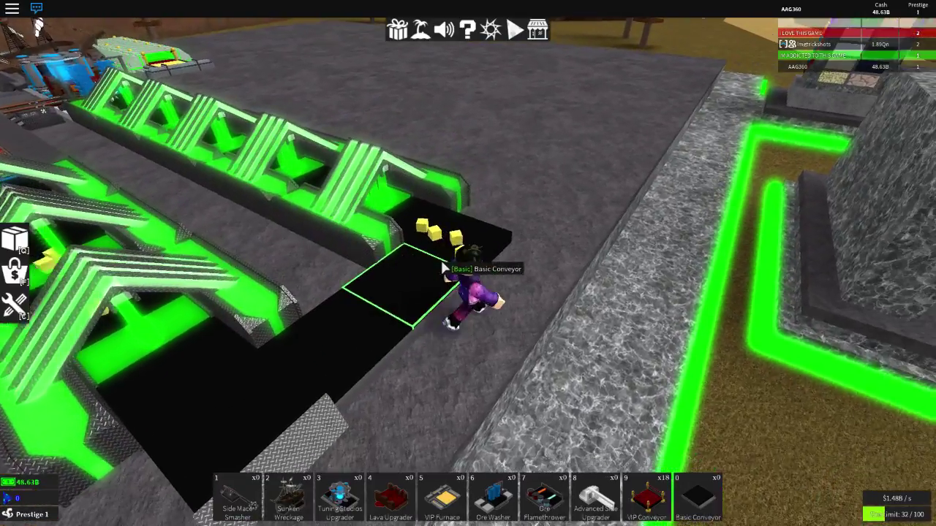